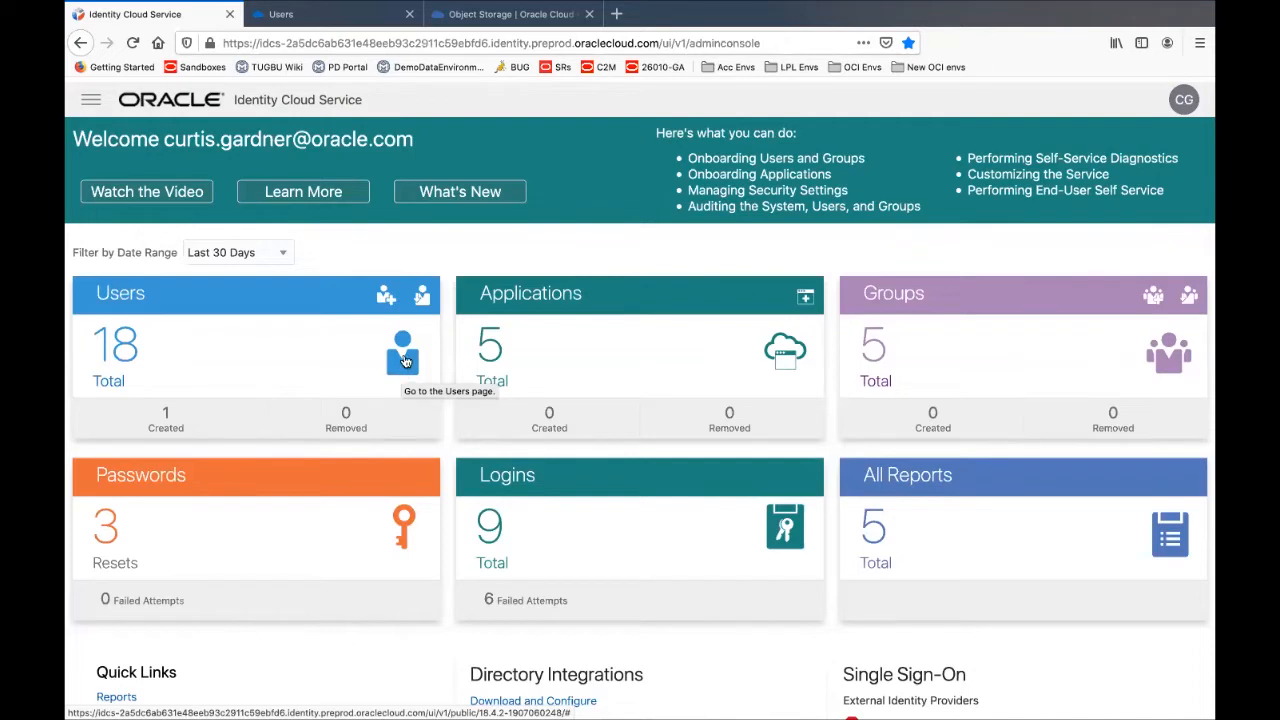
# Go to the Users list from the navigation drawer and start adding a new user
pyautogui.click(91, 101)
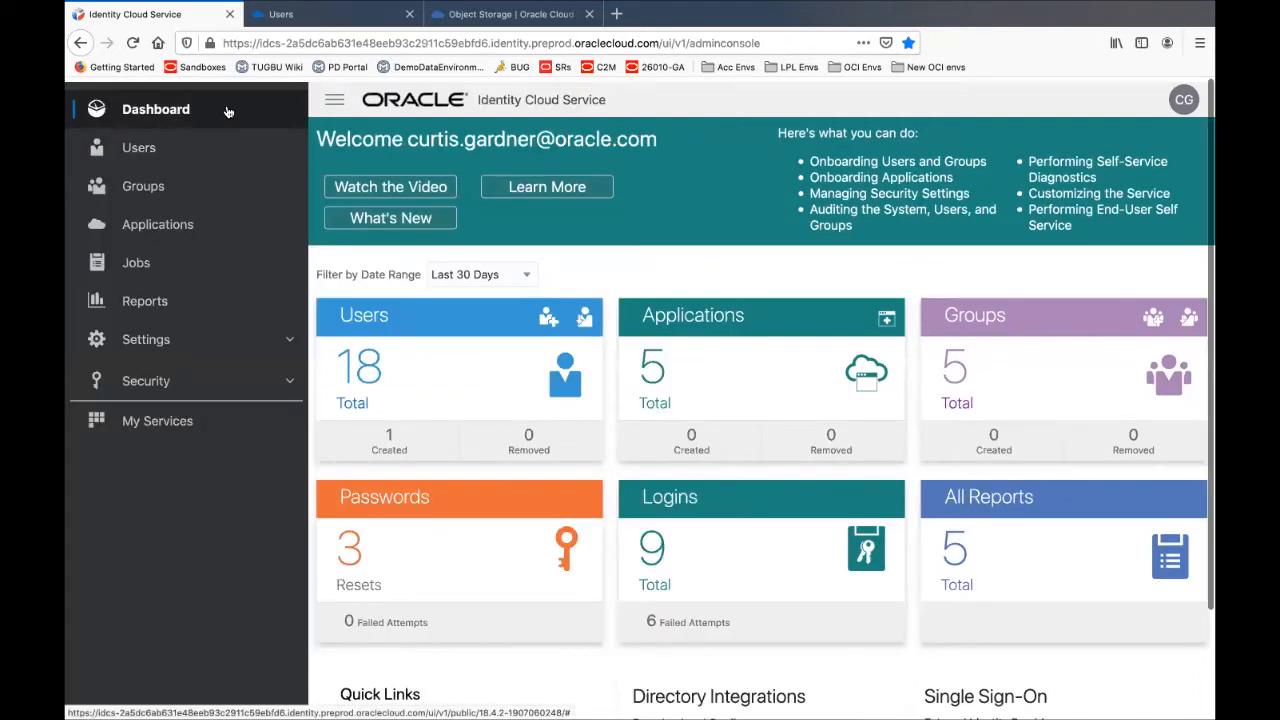
pyautogui.click(140, 150)
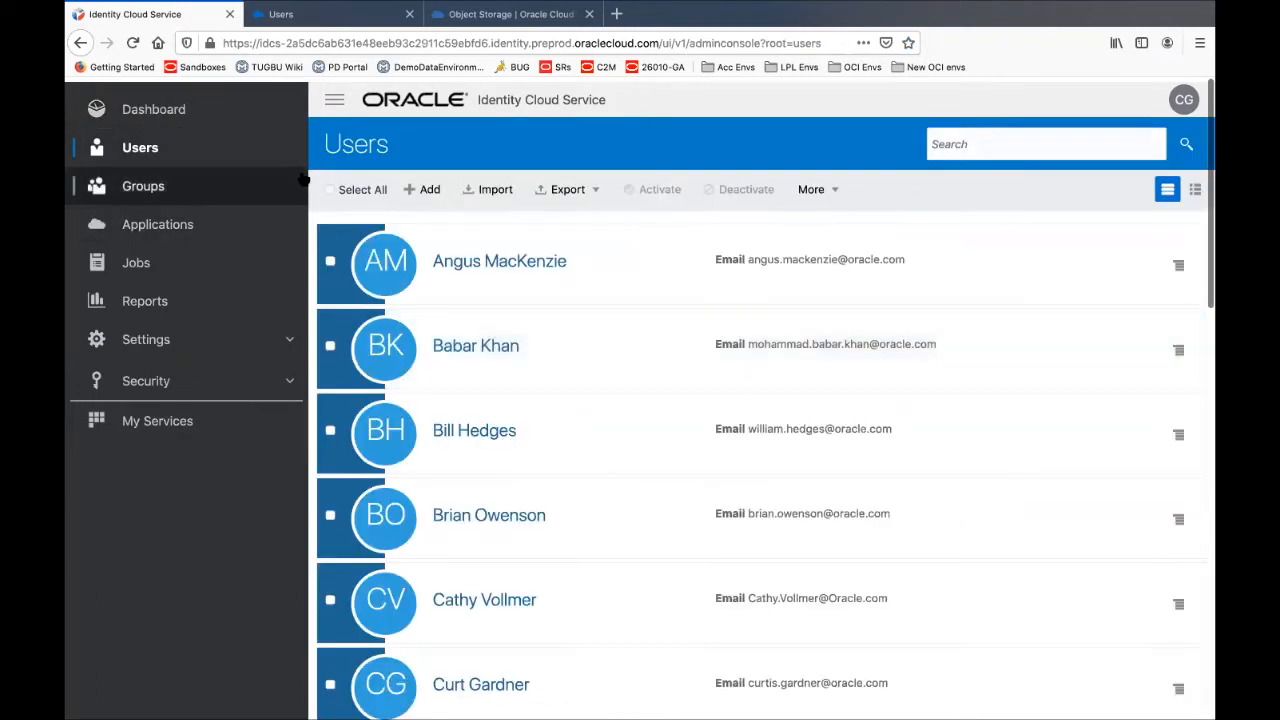
pyautogui.click(335, 102)
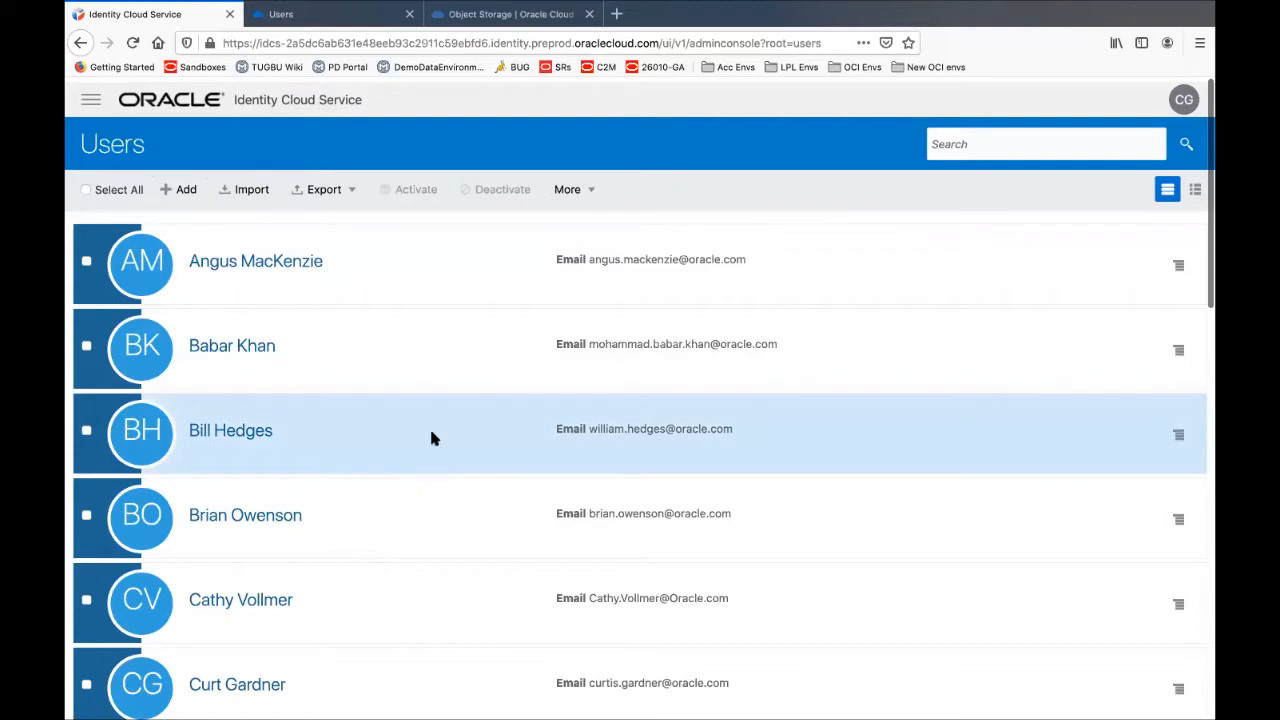
pyautogui.scroll(-2, 434, 437)
pyautogui.scroll(2, 434, 437)
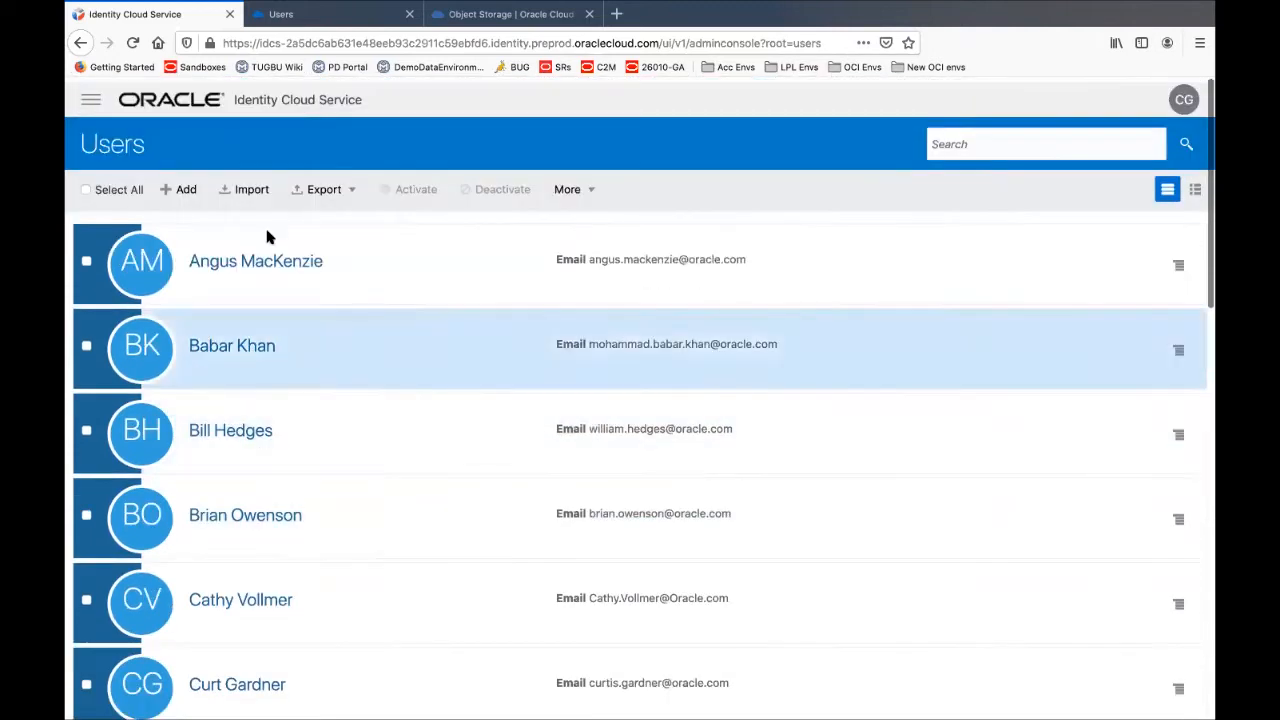
pyautogui.click(186, 190)
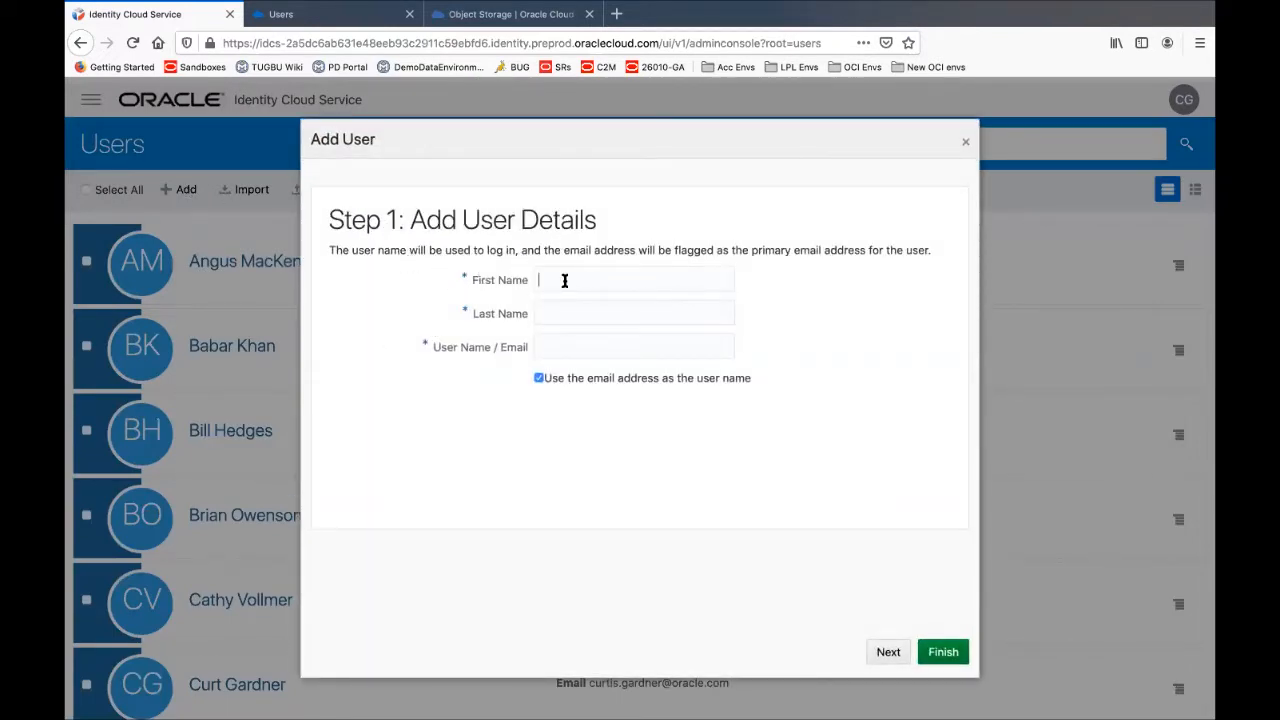
pyautogui.write('Jo')
pyautogui.write('Smith')
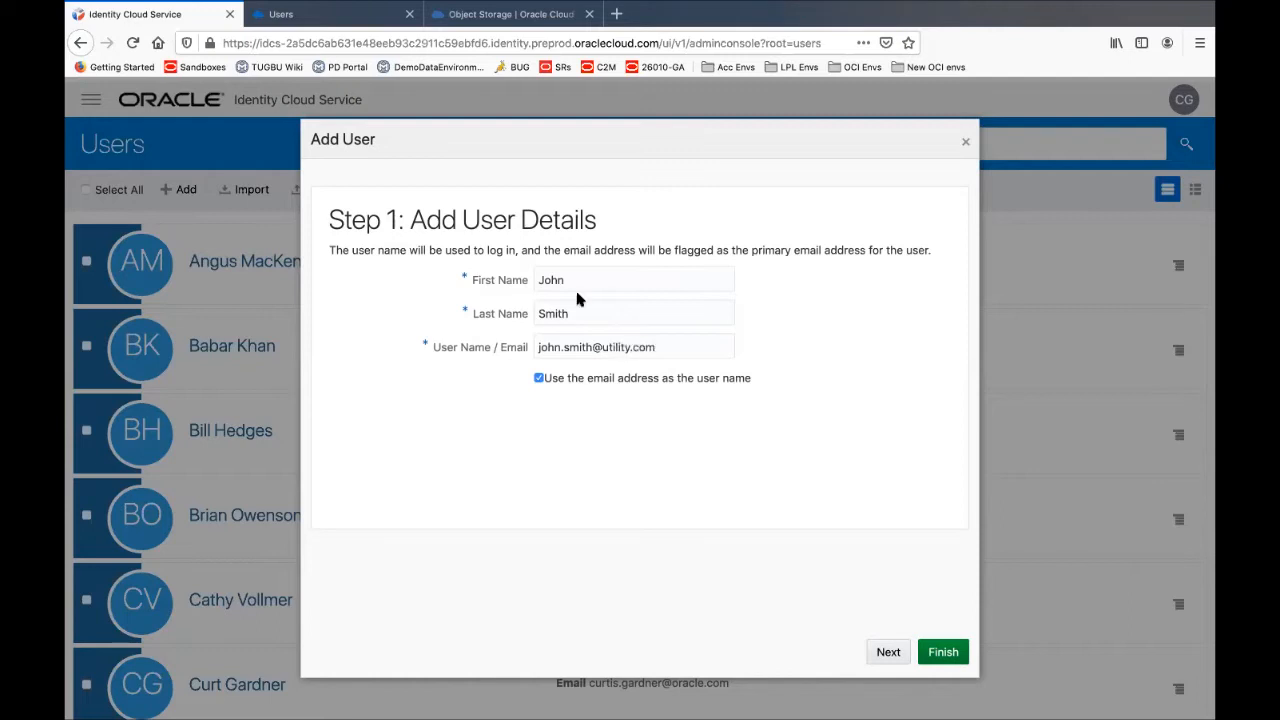
pyautogui.click(888, 653)
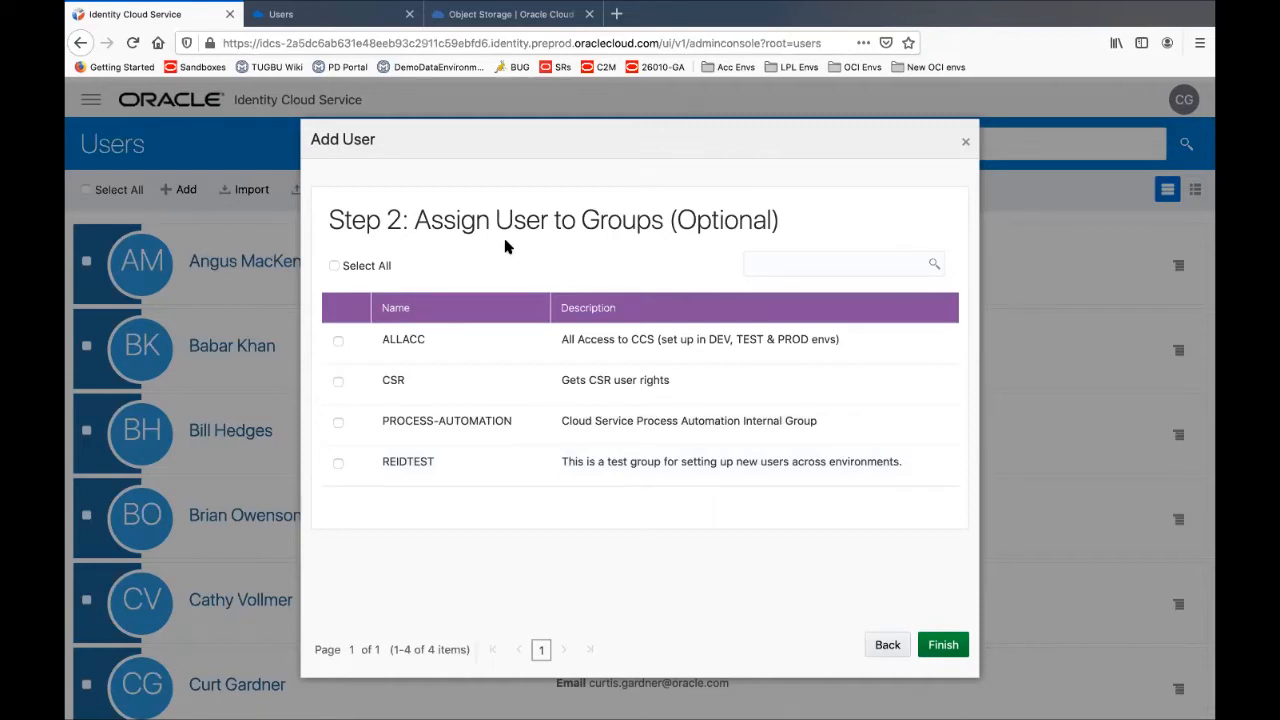
pyautogui.click(338, 380)
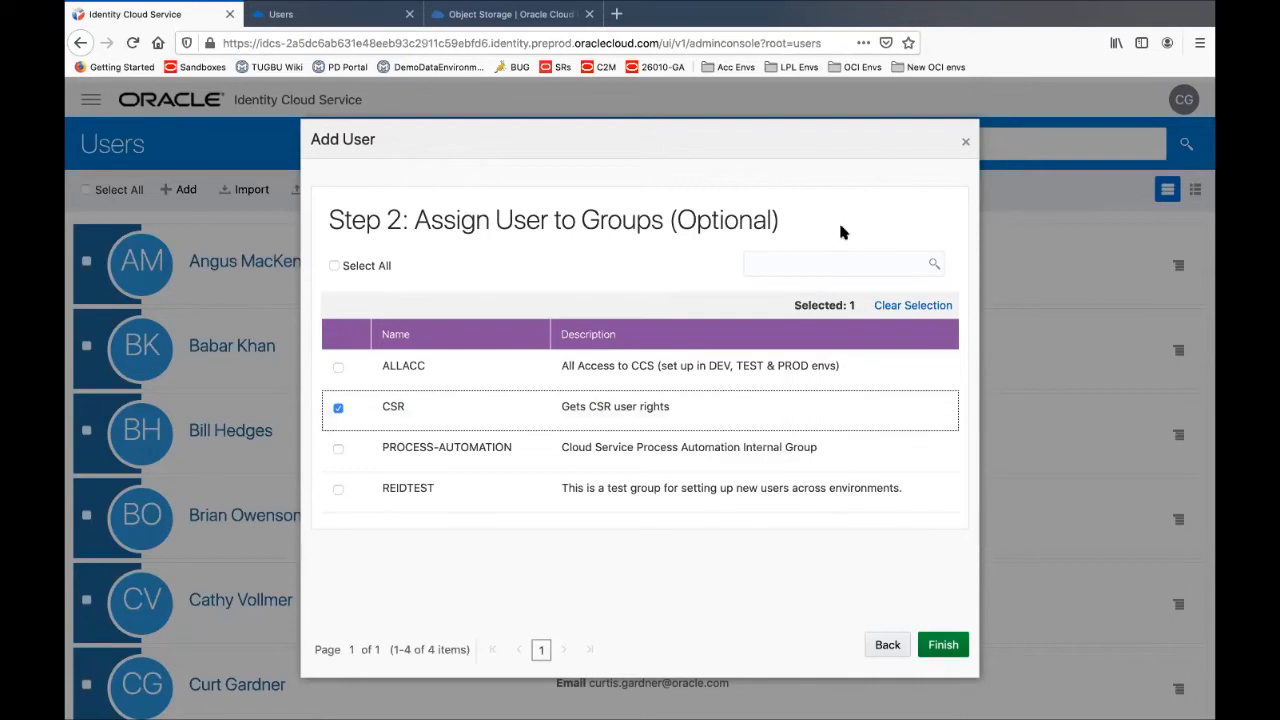
pyautogui.click(966, 144)
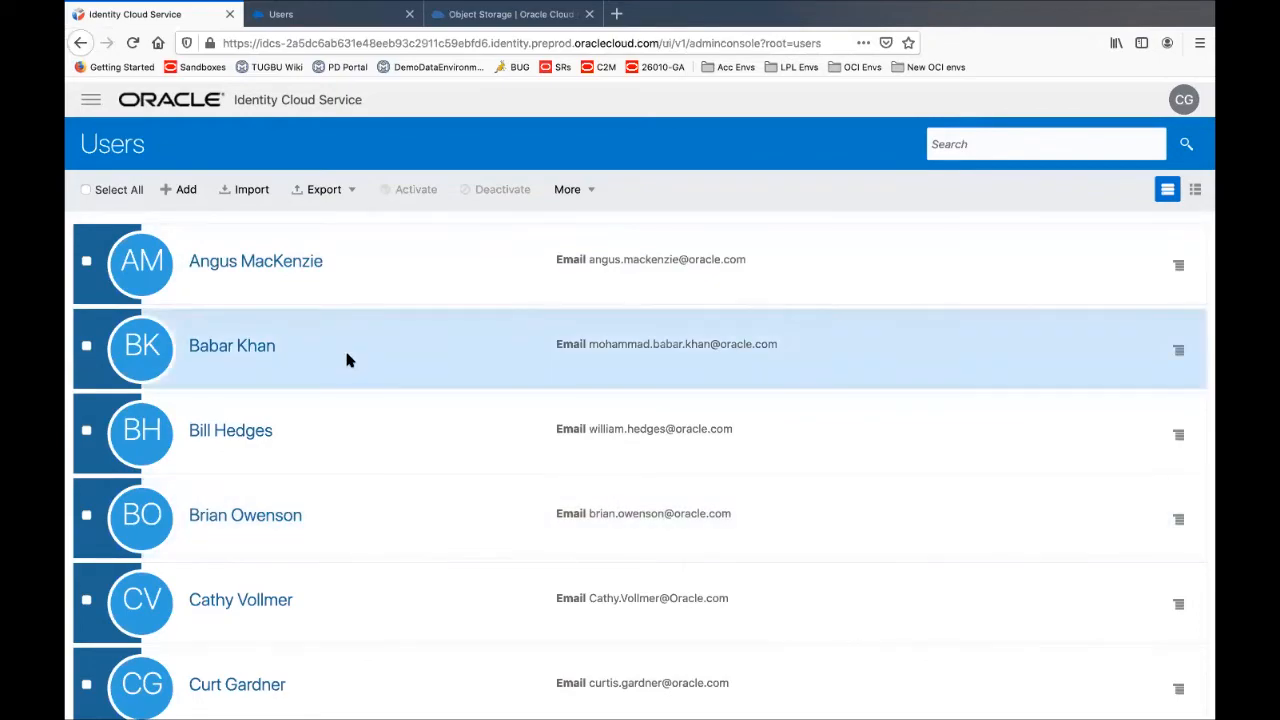
pyautogui.press('super+Tab')
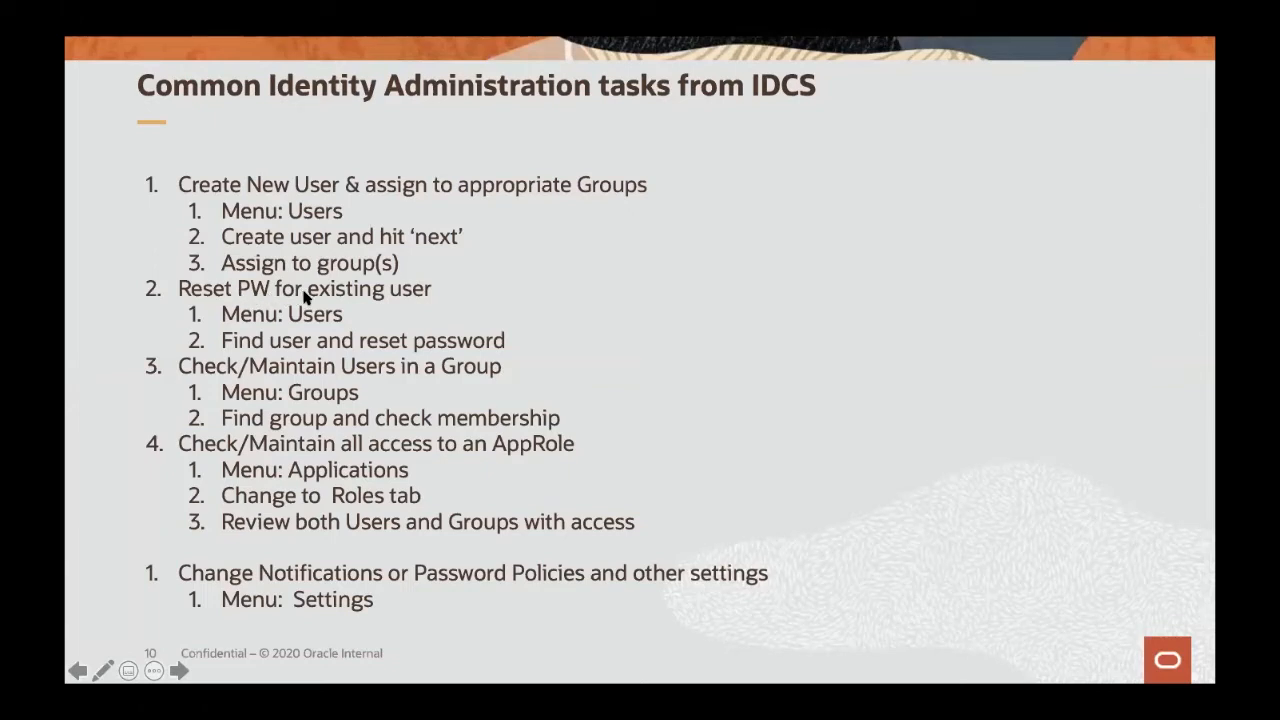
# Switch from PowerPoint back to the Identity Cloud Service user list in Firefox
pyautogui.press('super+Tab')
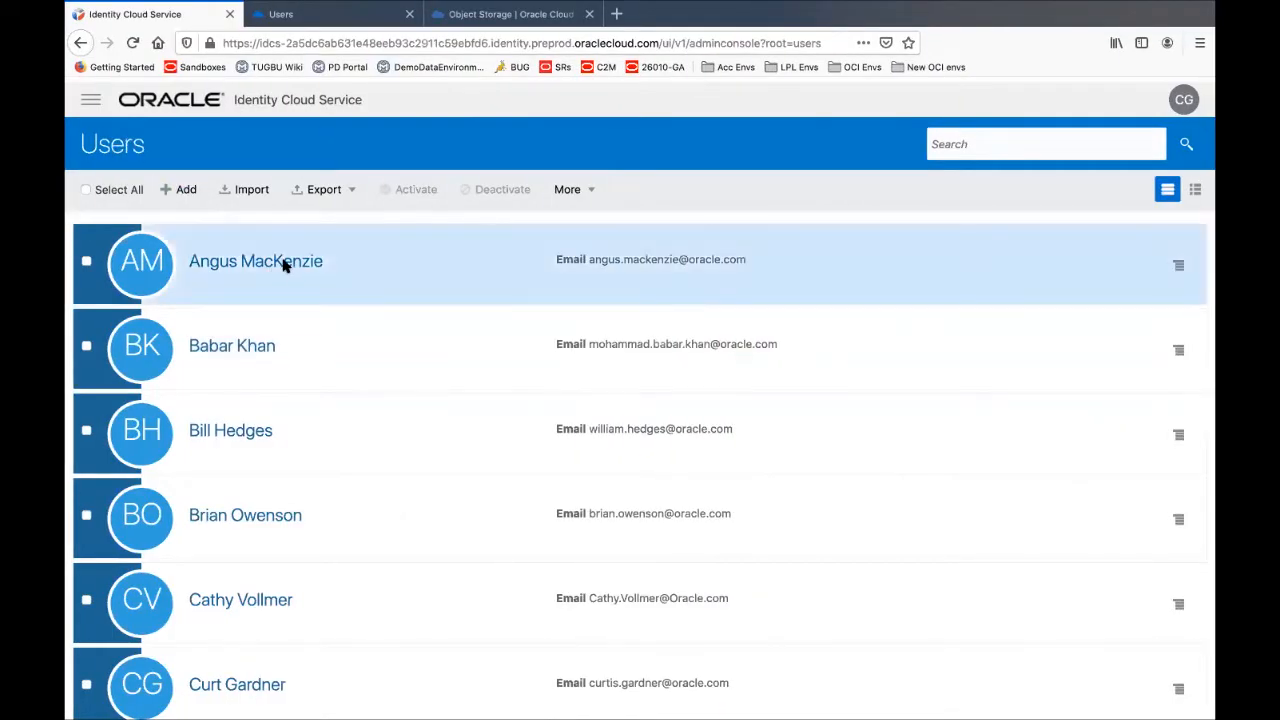
# Open the first listed user's details page, briefly show the slides, and return to the browser
pyautogui.click(281, 262)
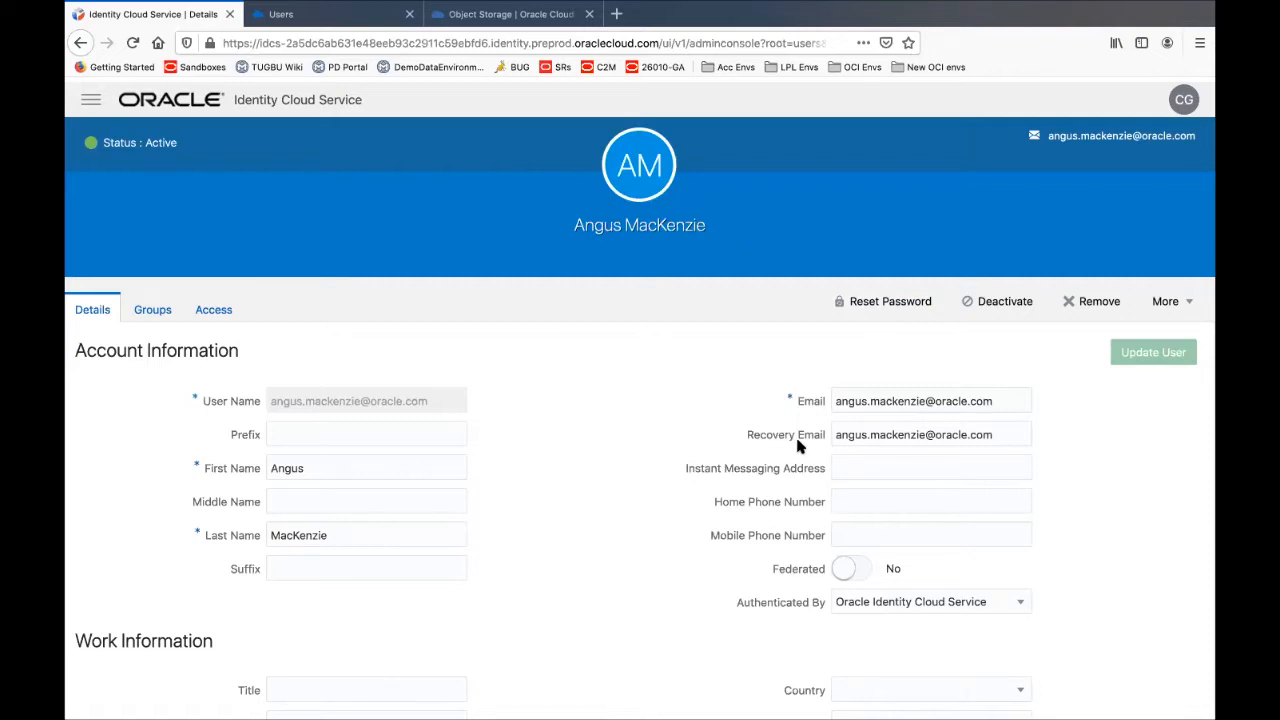
pyautogui.press('super+Tab')
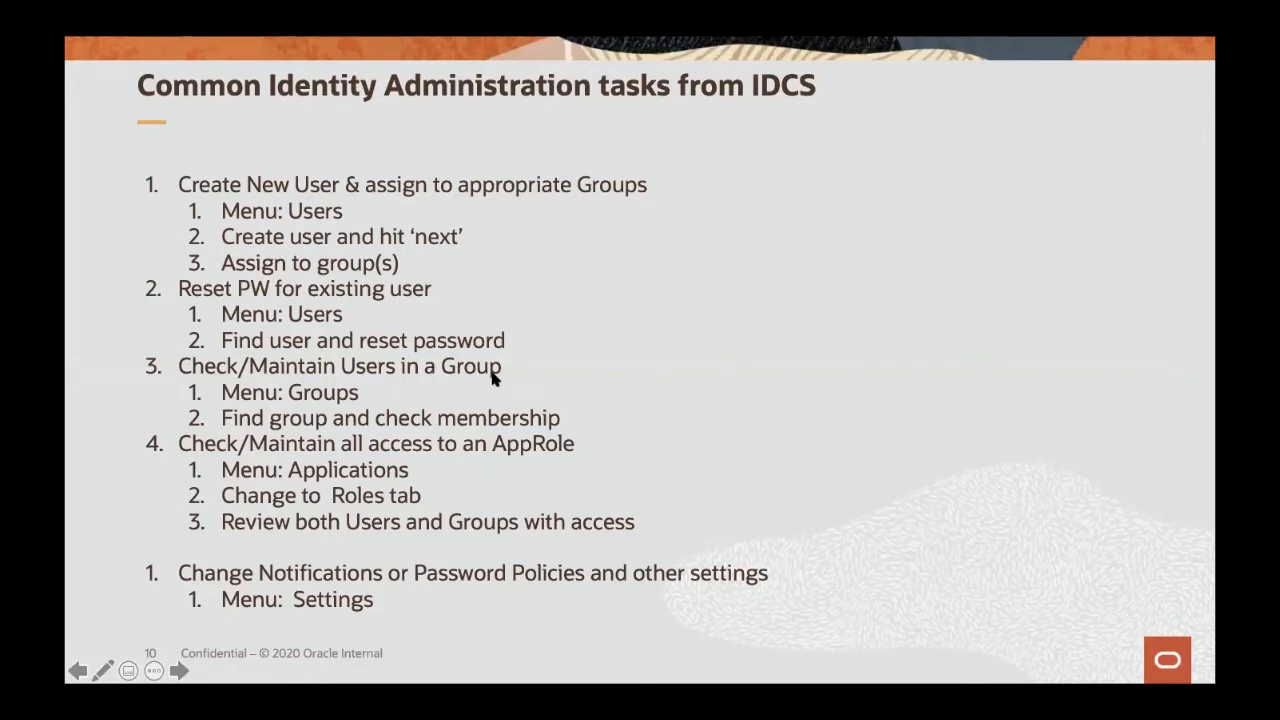
pyautogui.press('super+Tab')
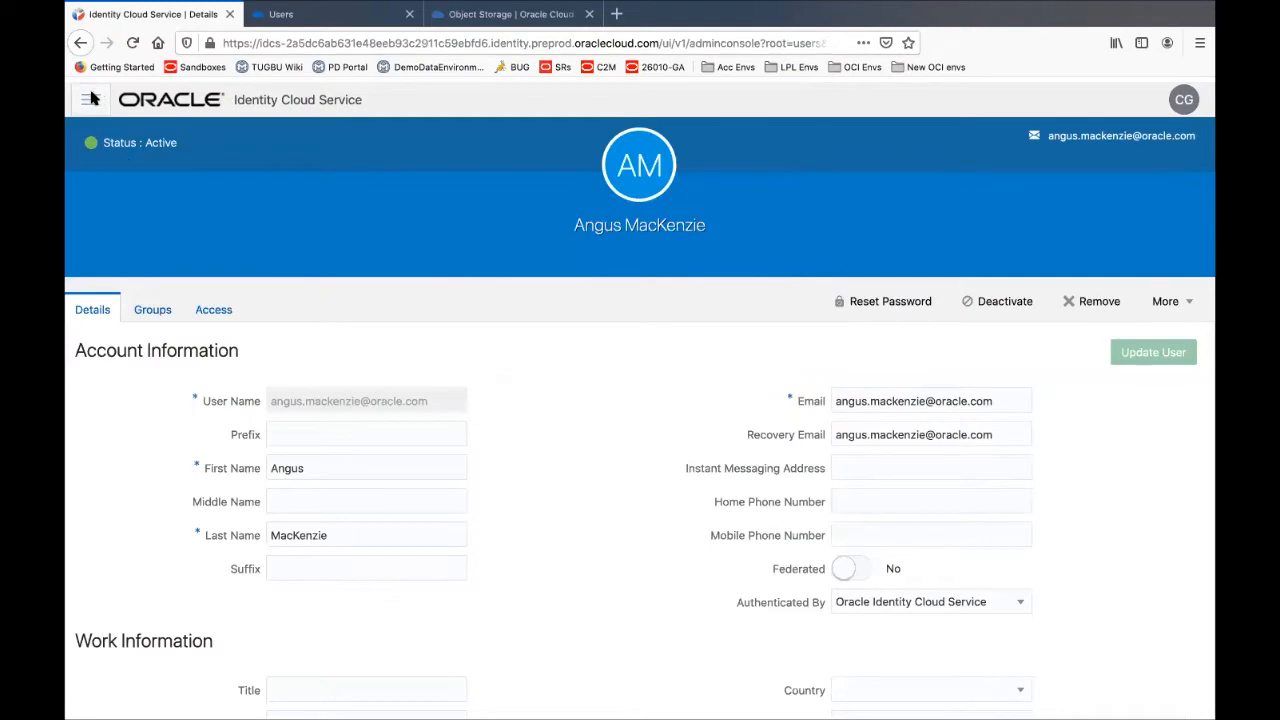
# View the CSR group's three members, dismiss Assign Users without additions, then return to the slides
pyautogui.click(91, 99)
pyautogui.click(142, 190)
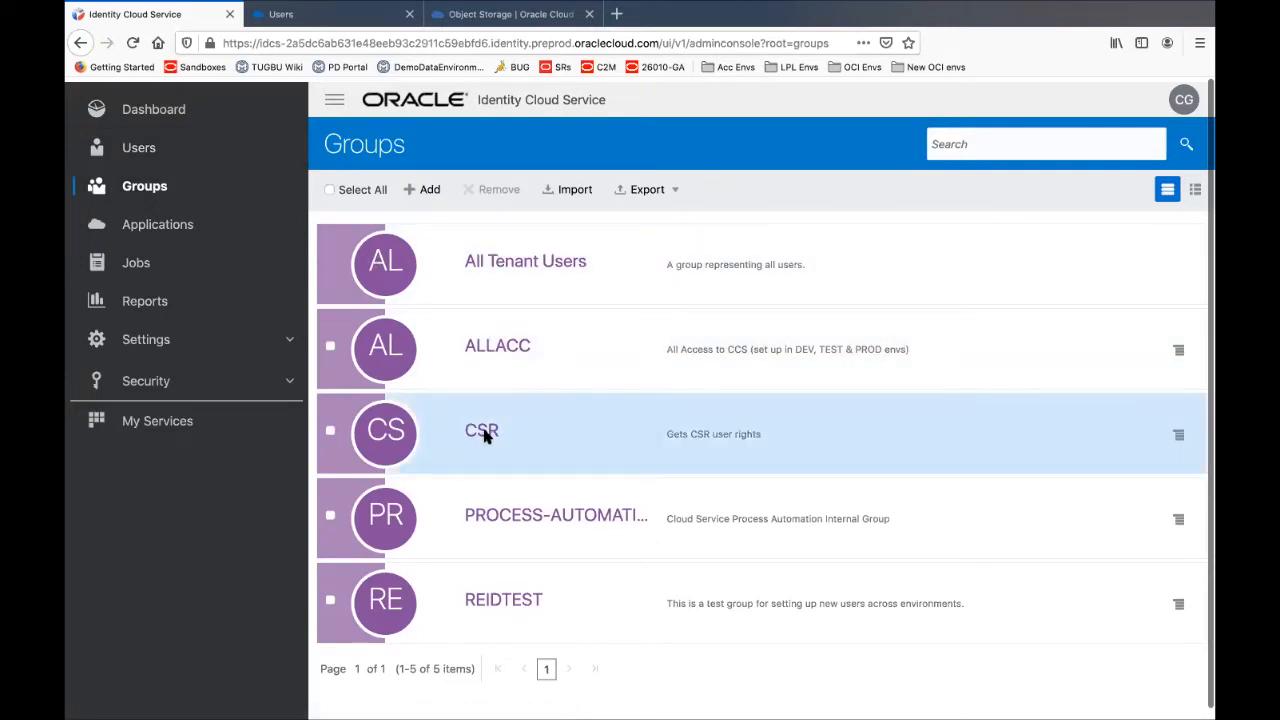
pyautogui.click(484, 429)
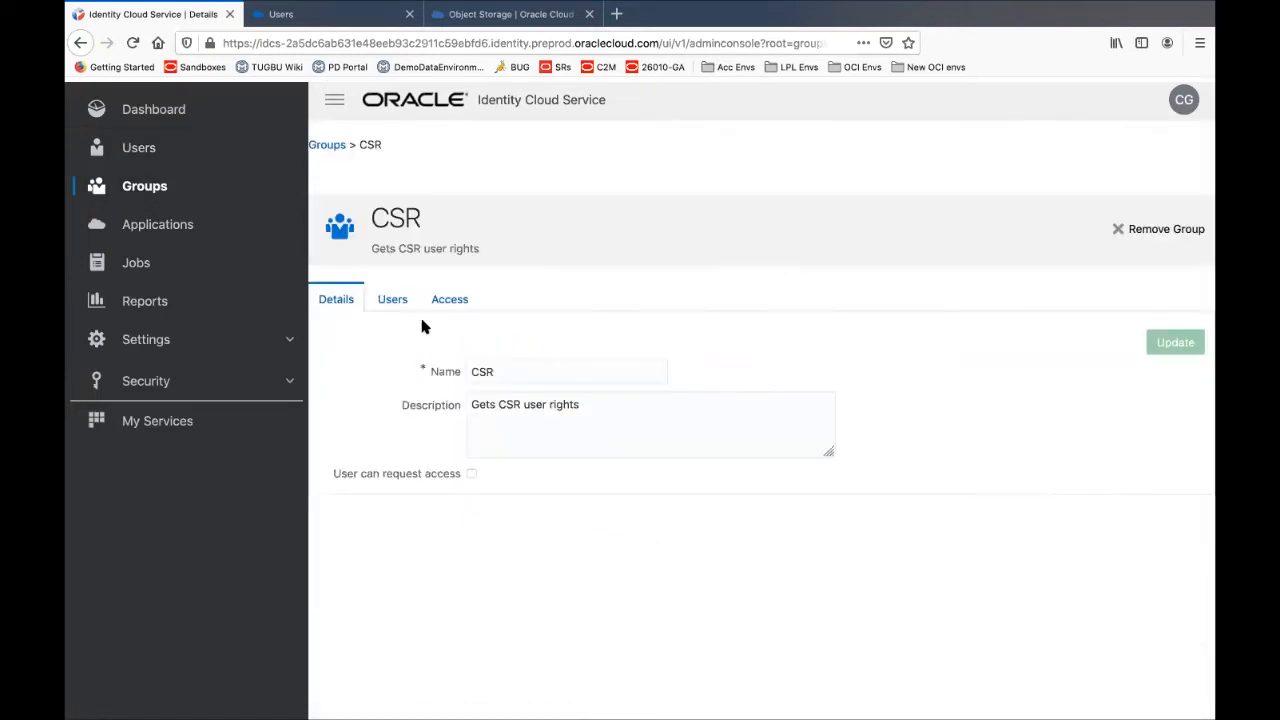
pyautogui.click(394, 301)
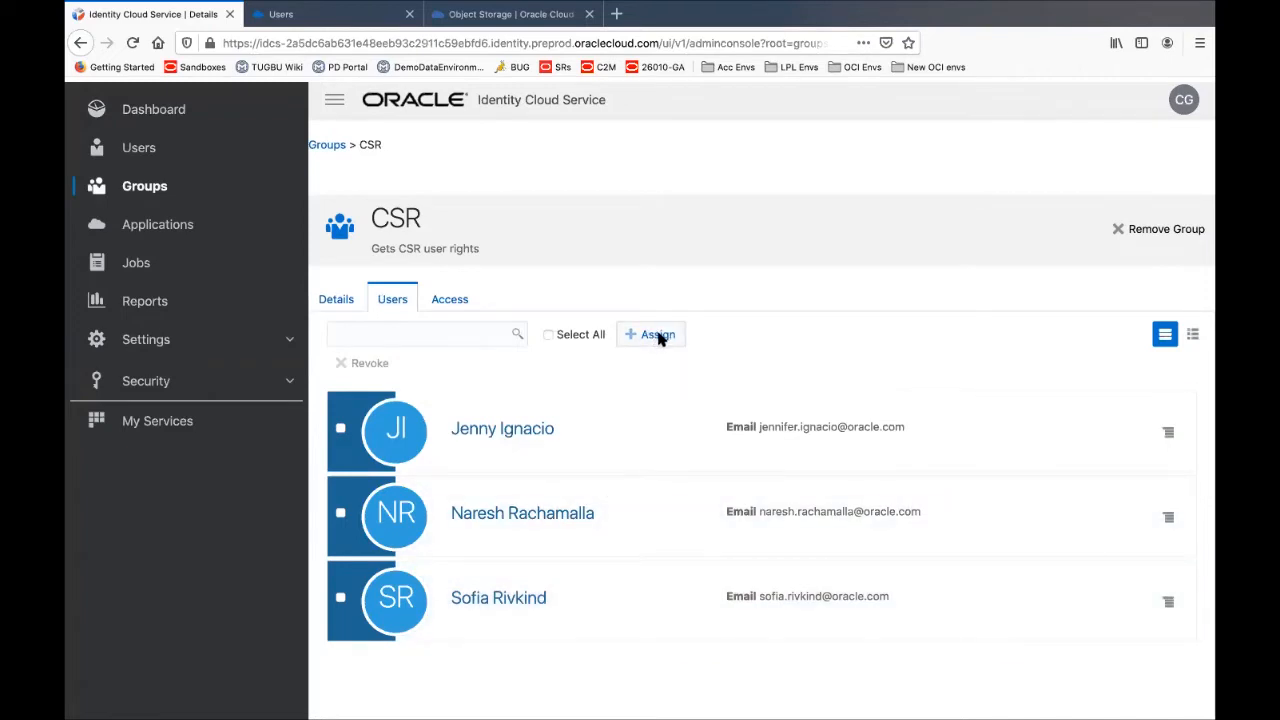
pyautogui.click(658, 336)
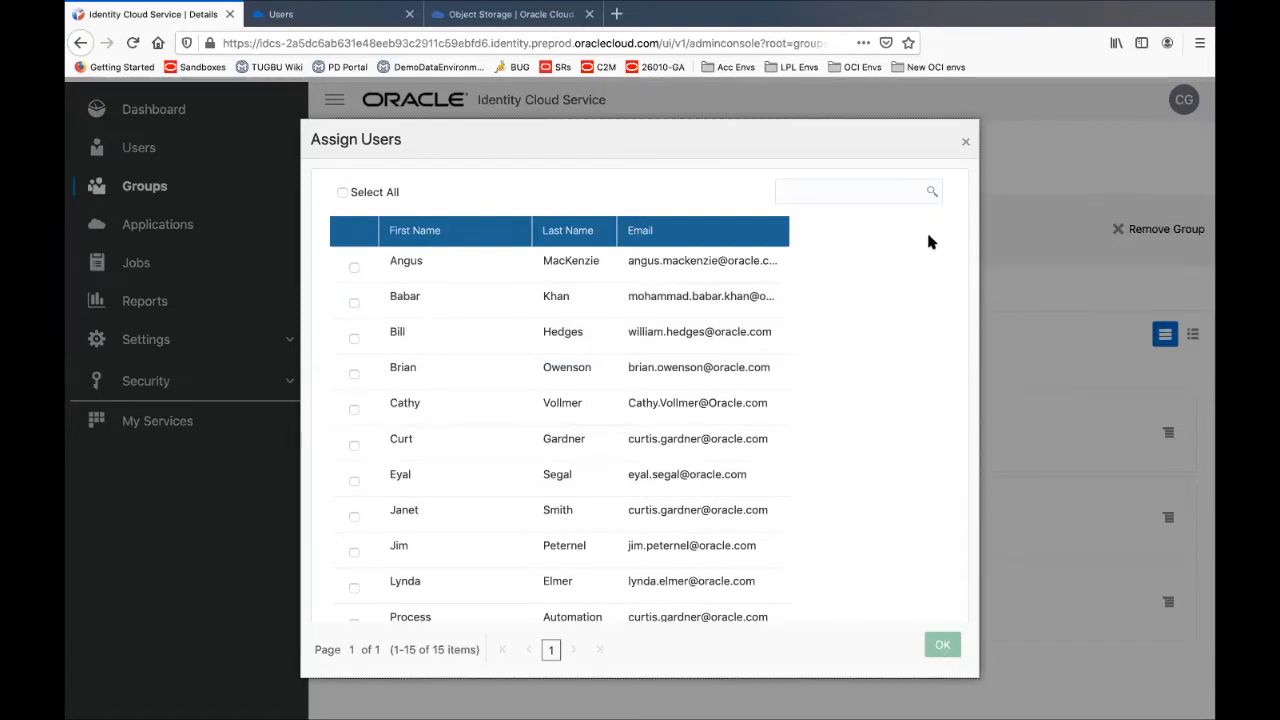
pyautogui.click(966, 144)
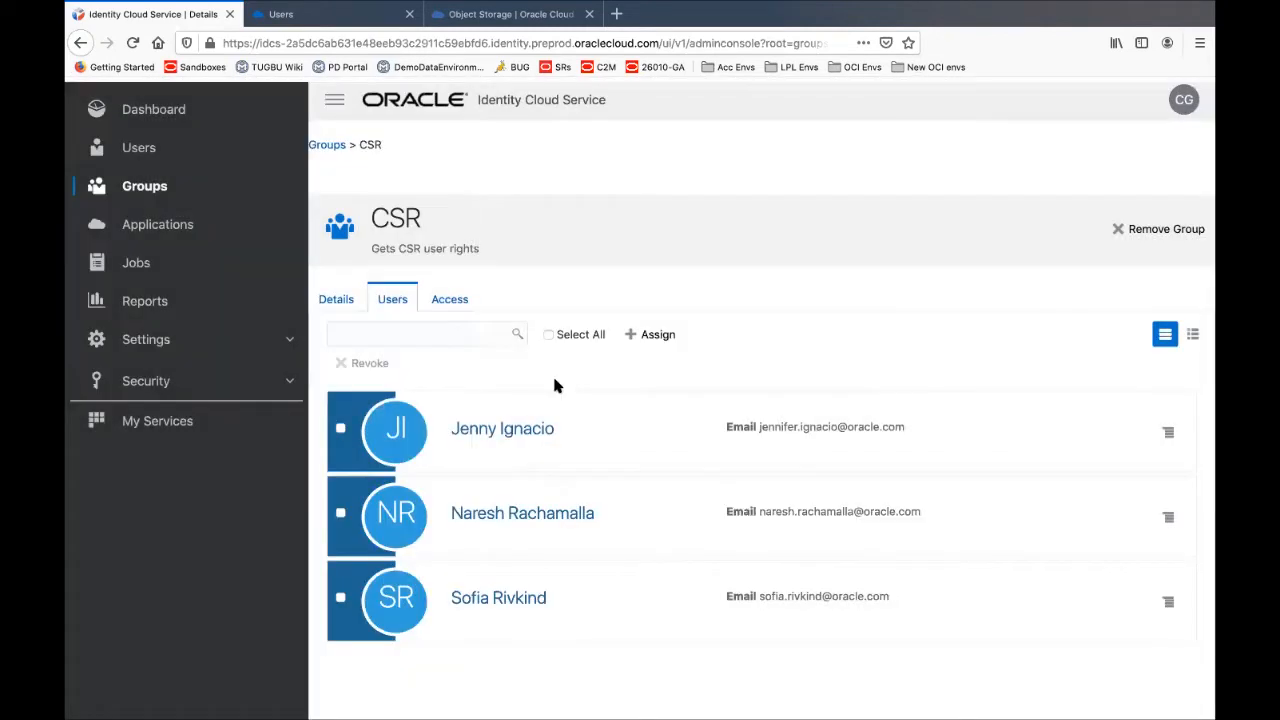
pyautogui.press('super+Tab')
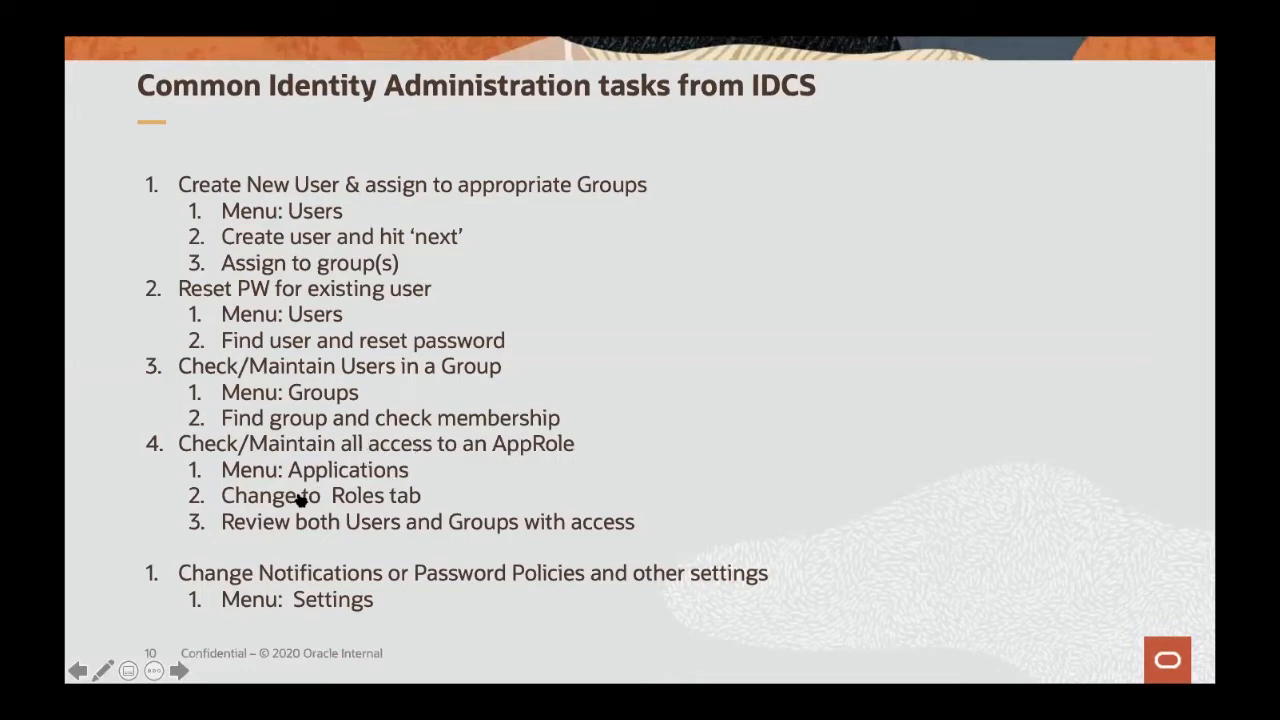
pyautogui.press('super+Tab')
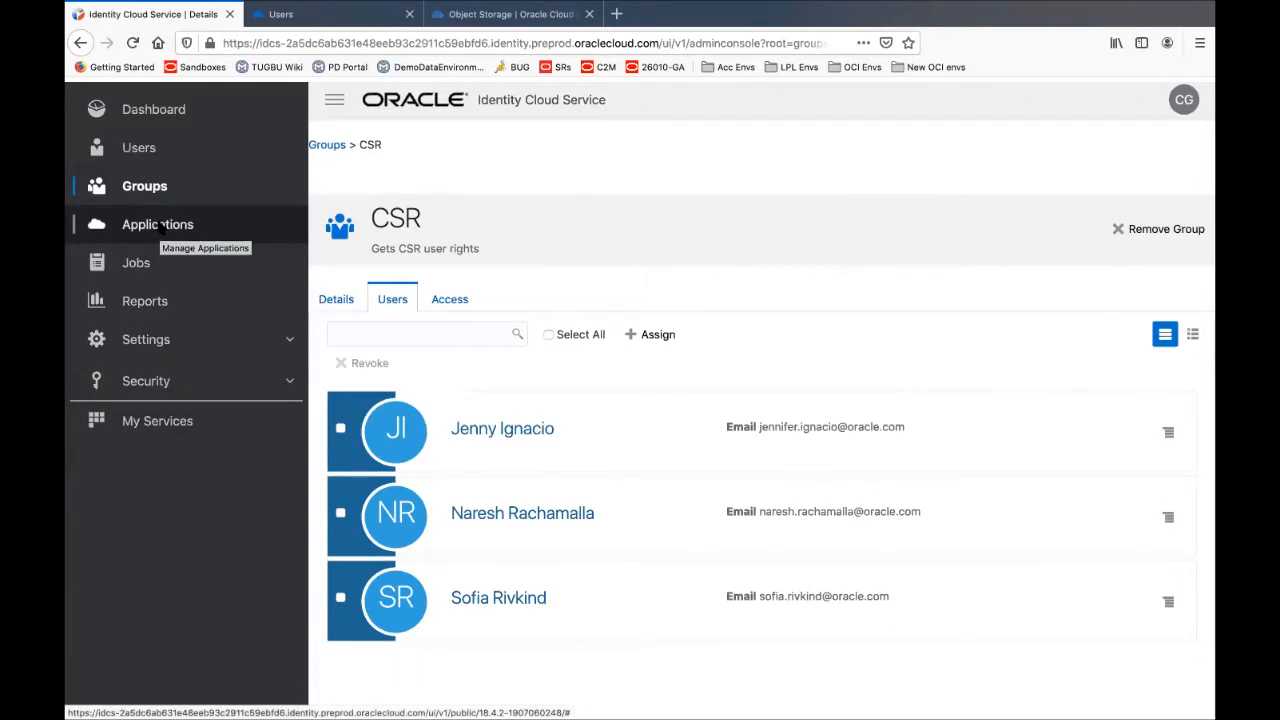
pyautogui.click(158, 225)
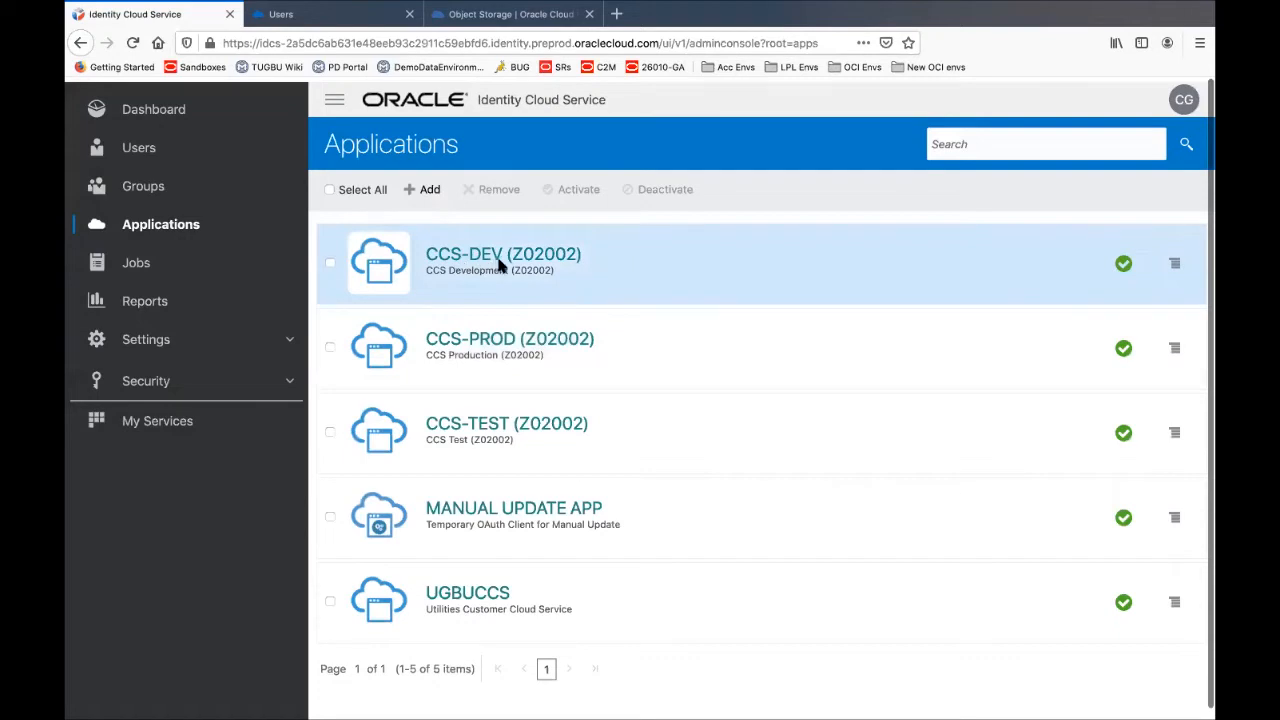
pyautogui.click(497, 340)
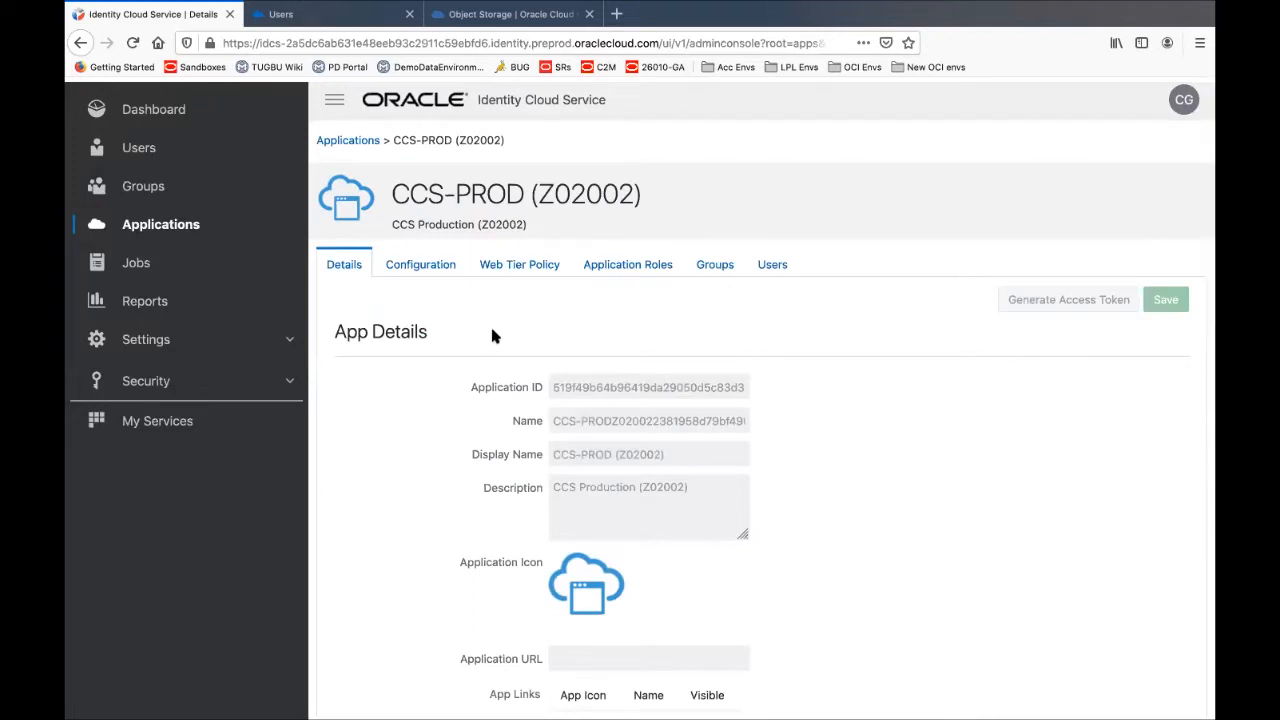
pyautogui.click(640, 266)
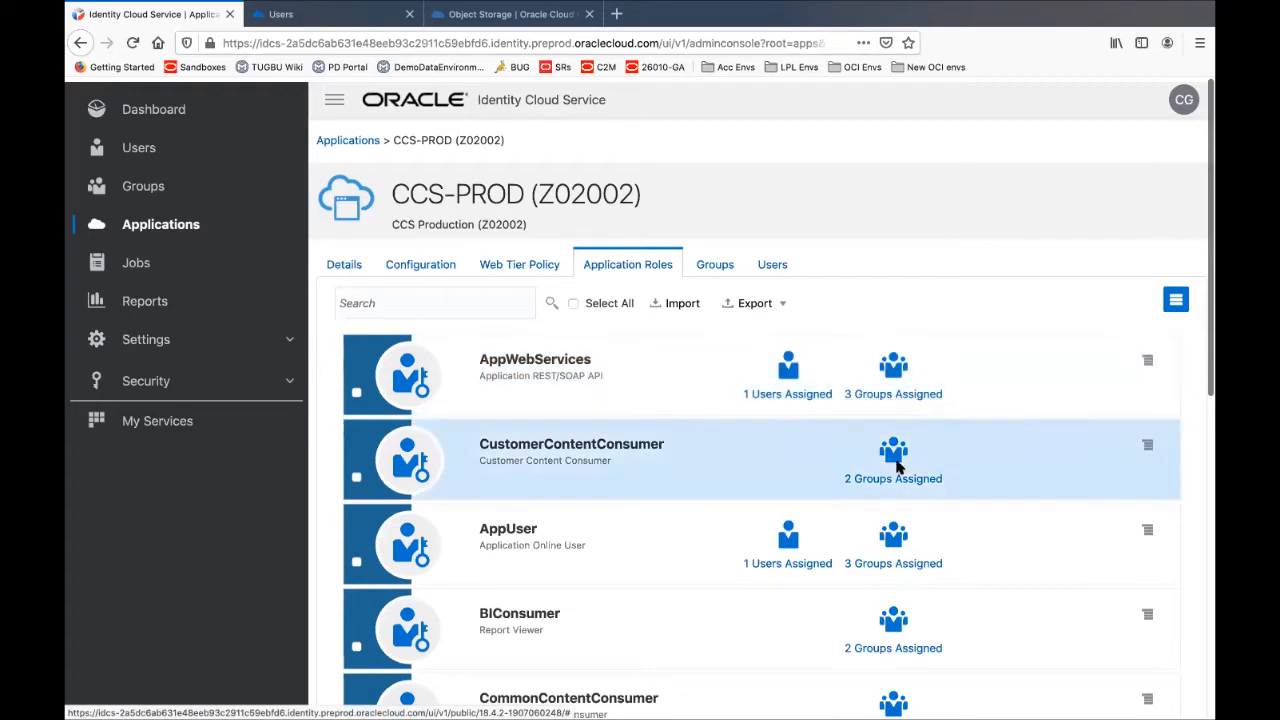
pyautogui.scroll(-2, 898, 475)
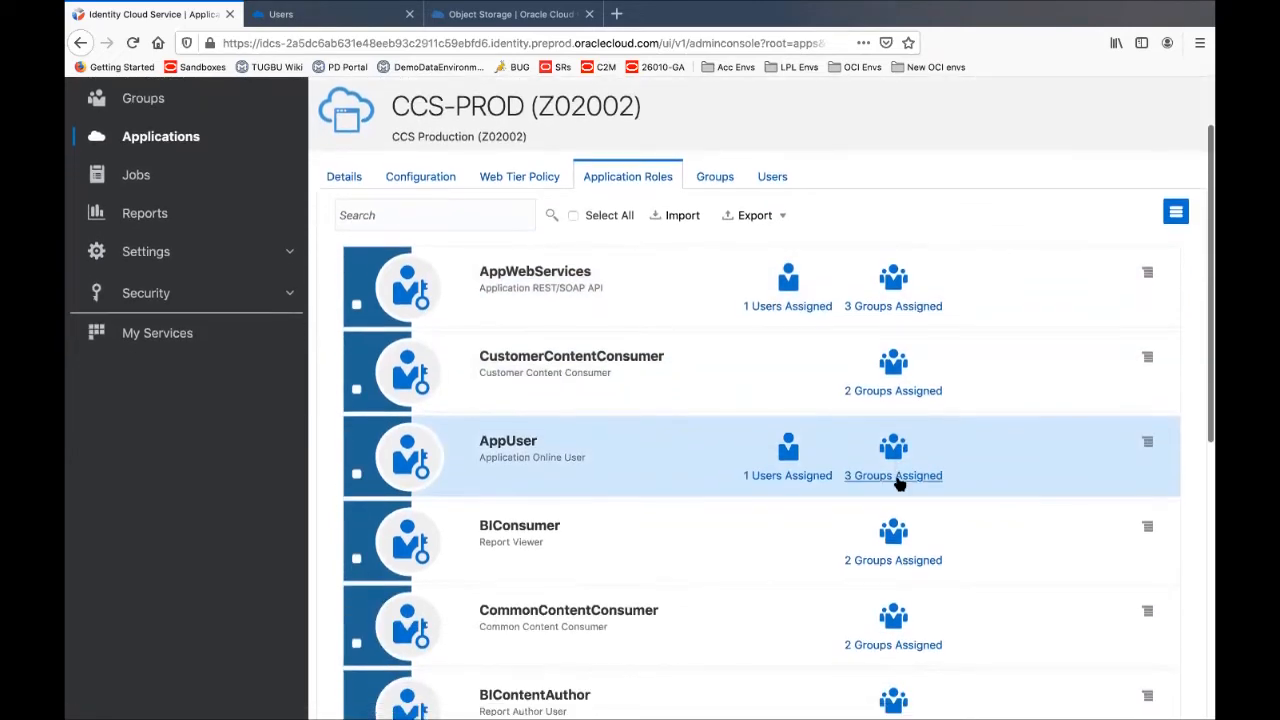
pyautogui.scroll(-10, 898, 483)
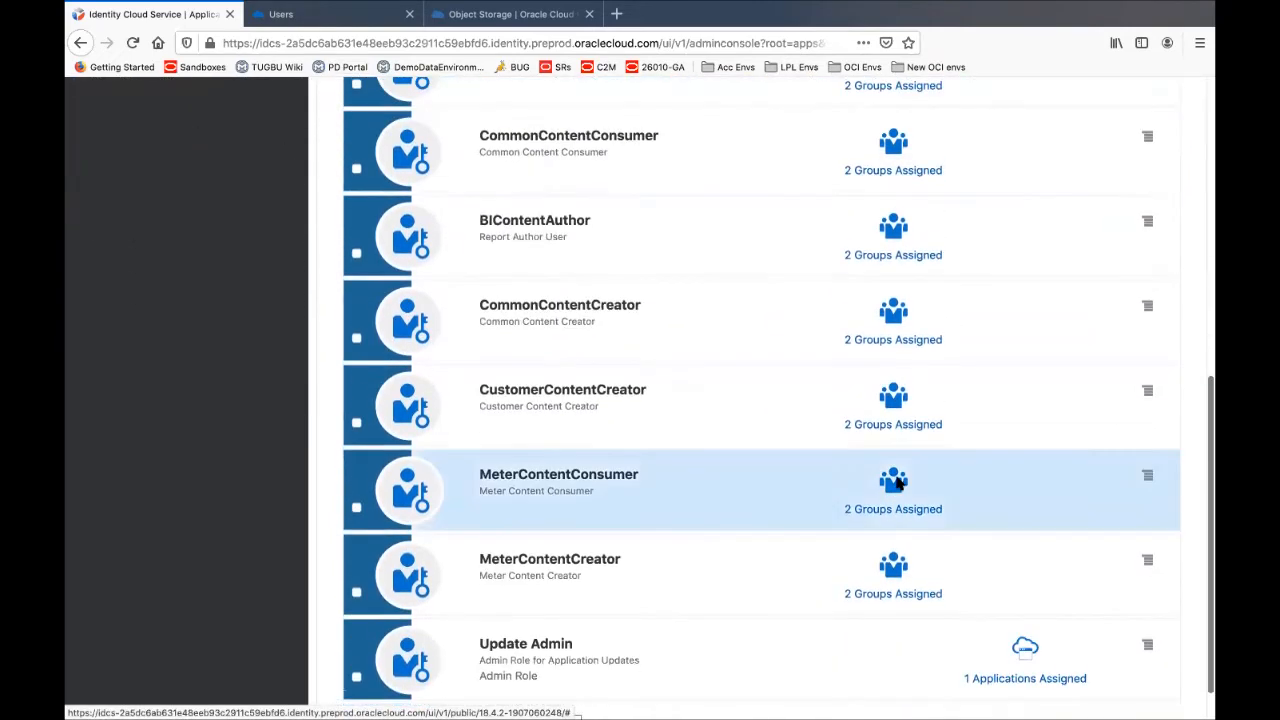
pyautogui.scroll(11, 898, 483)
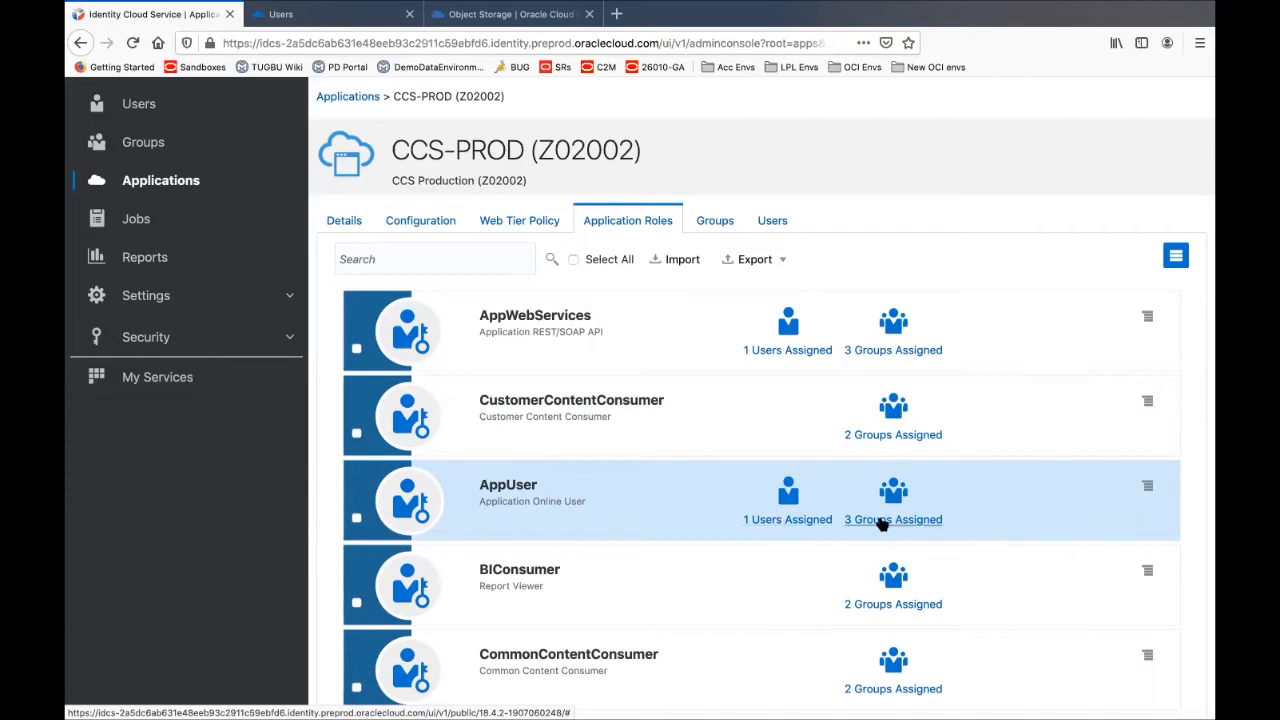
pyautogui.click(881, 522)
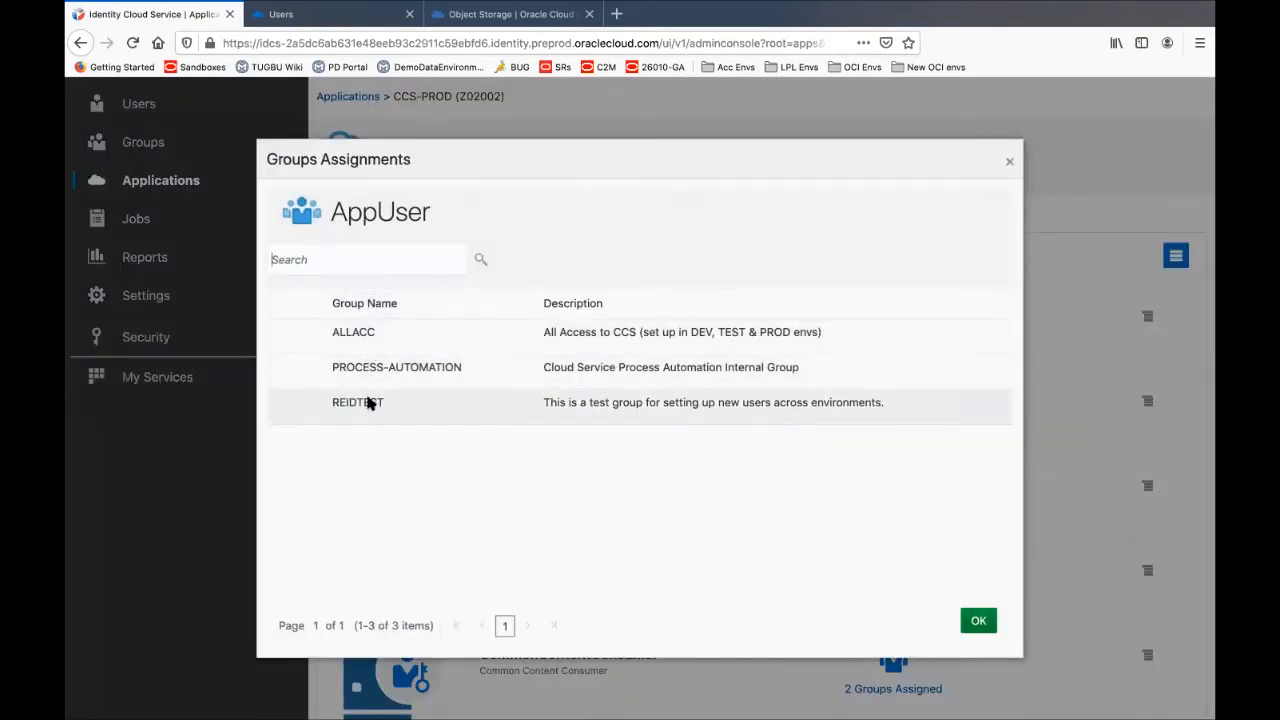
pyautogui.click(978, 621)
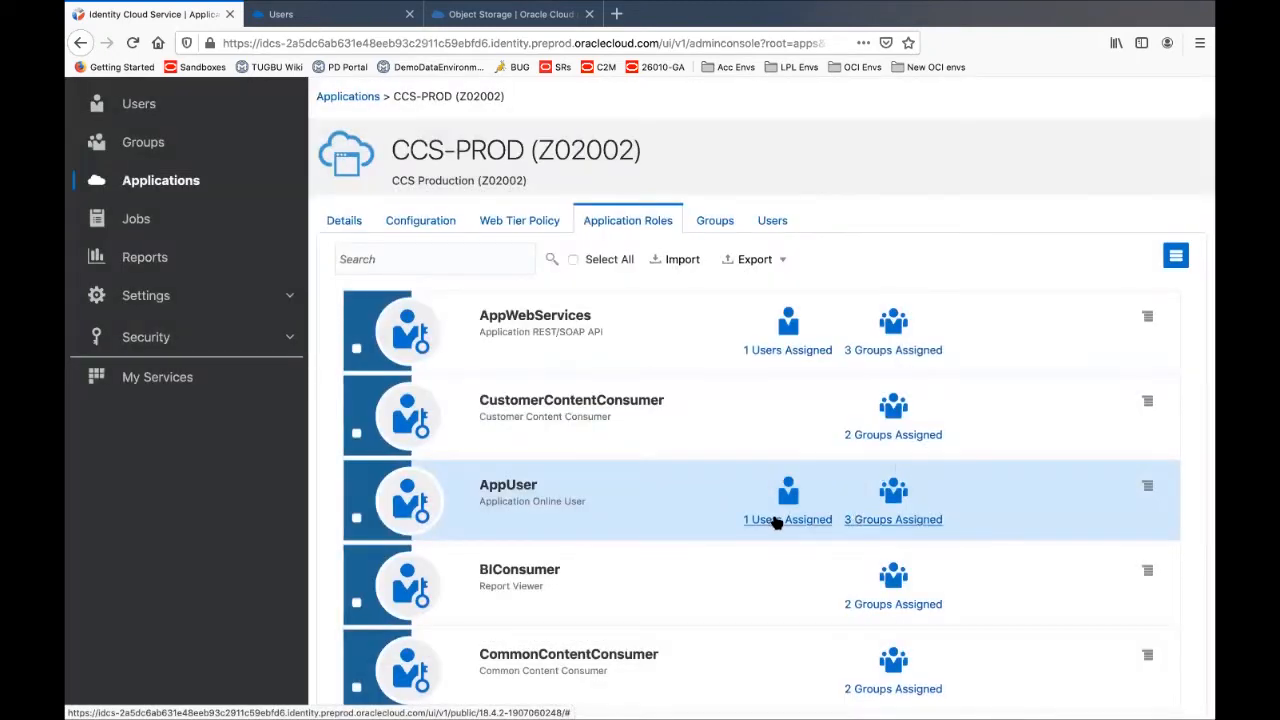
pyautogui.click(790, 520)
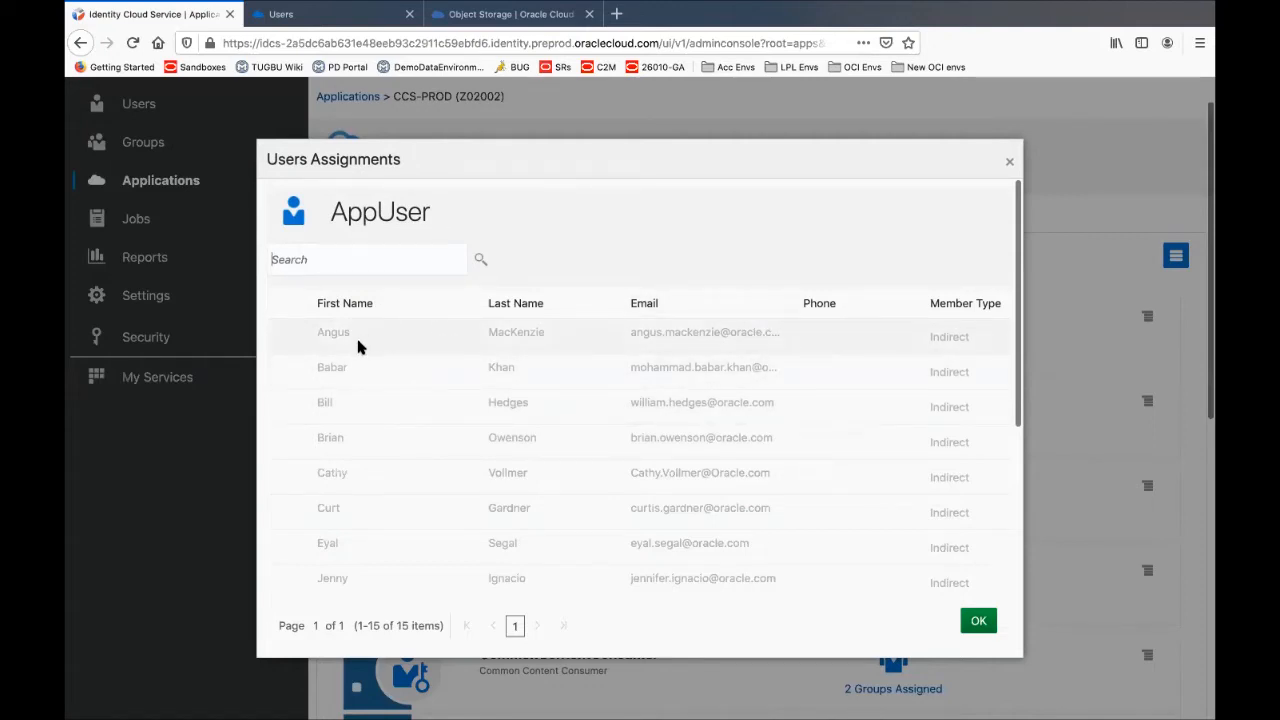
pyautogui.scroll(-1, 359, 345)
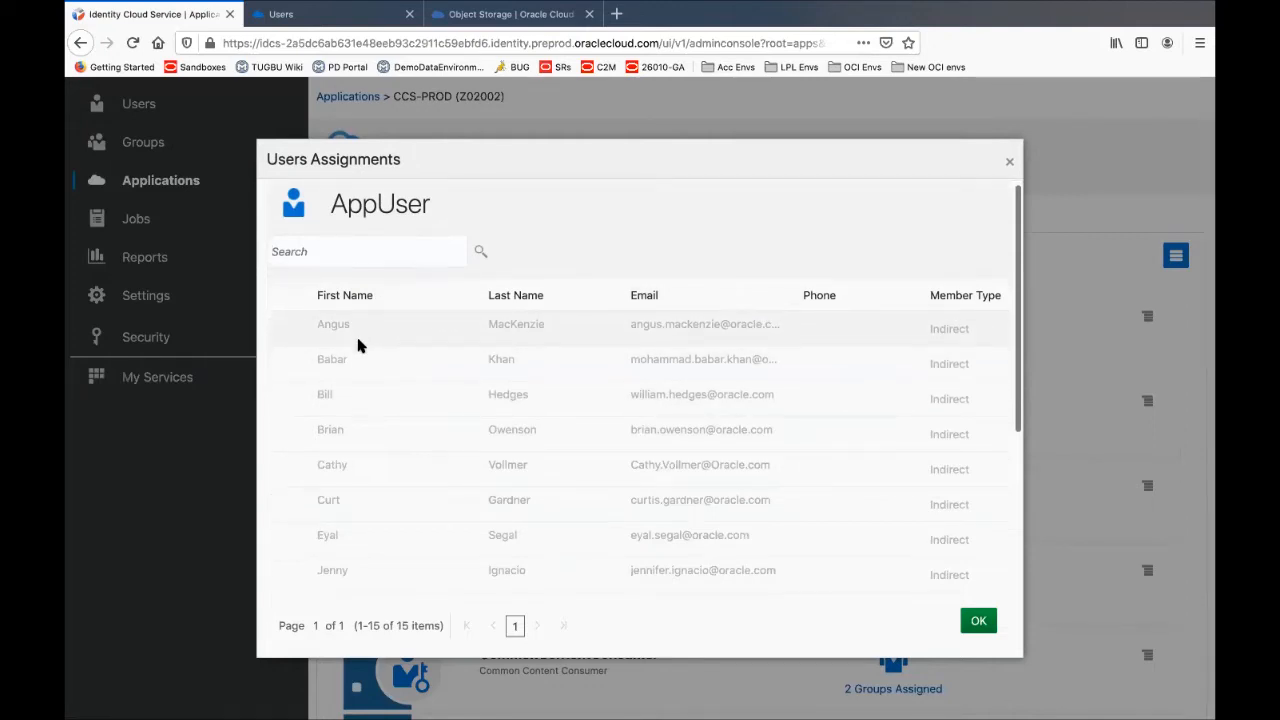
pyautogui.scroll(-3, 359, 345)
pyautogui.scroll(-1, 360, 360)
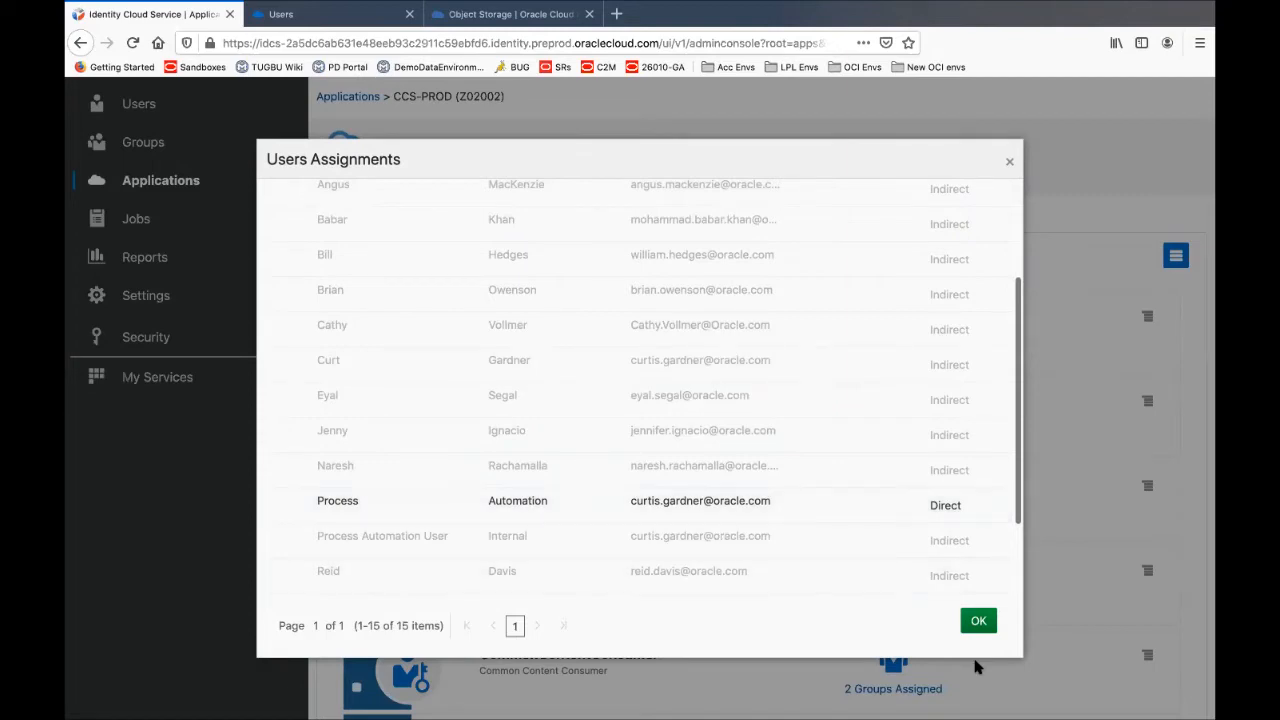
pyautogui.scroll(-3, 880, 486)
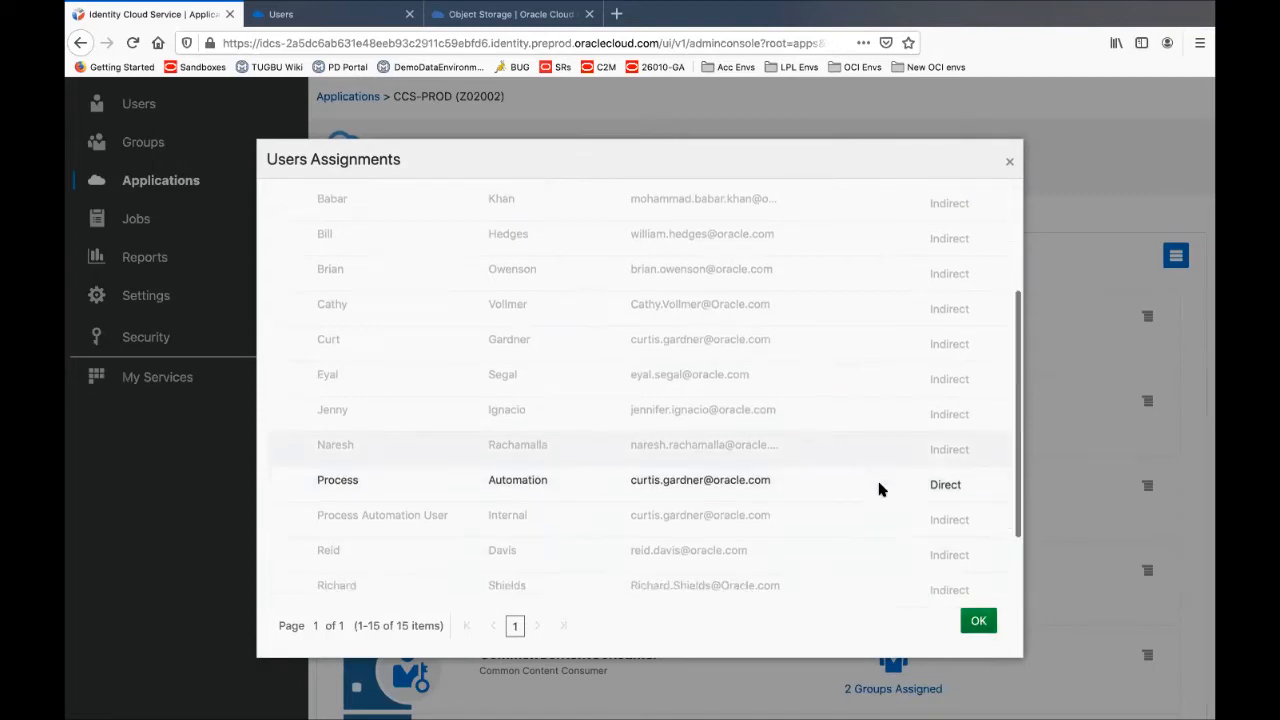
pyautogui.click(977, 621)
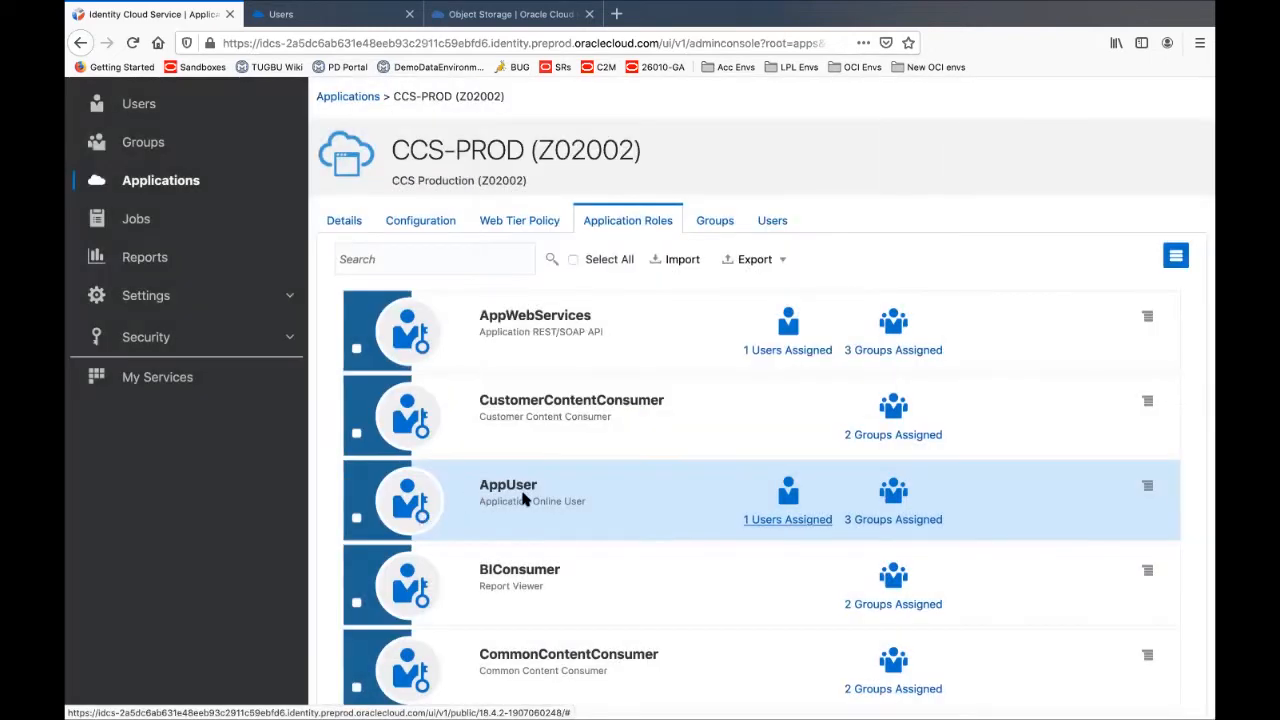
# Show the AppUser role's assign/revoke actions menu, present the slide, then return to the browser's Settings section
pyautogui.click(1147, 486)
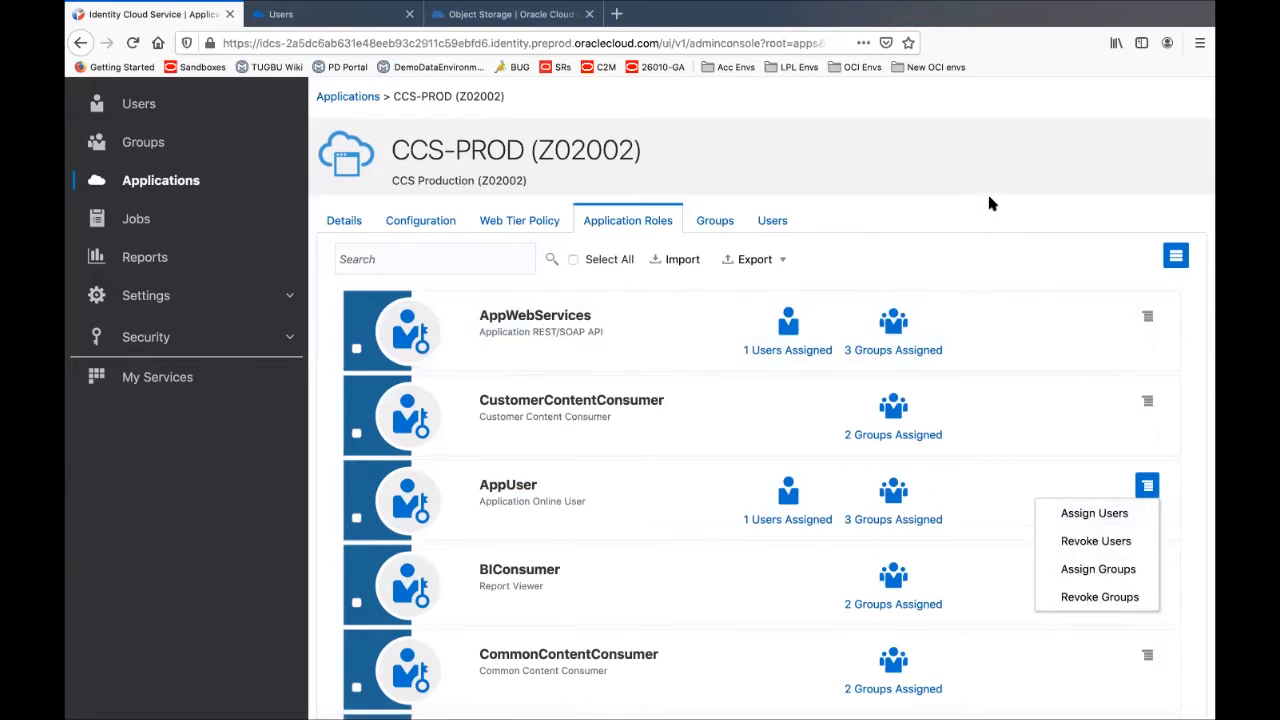
pyautogui.press('super+Tab')
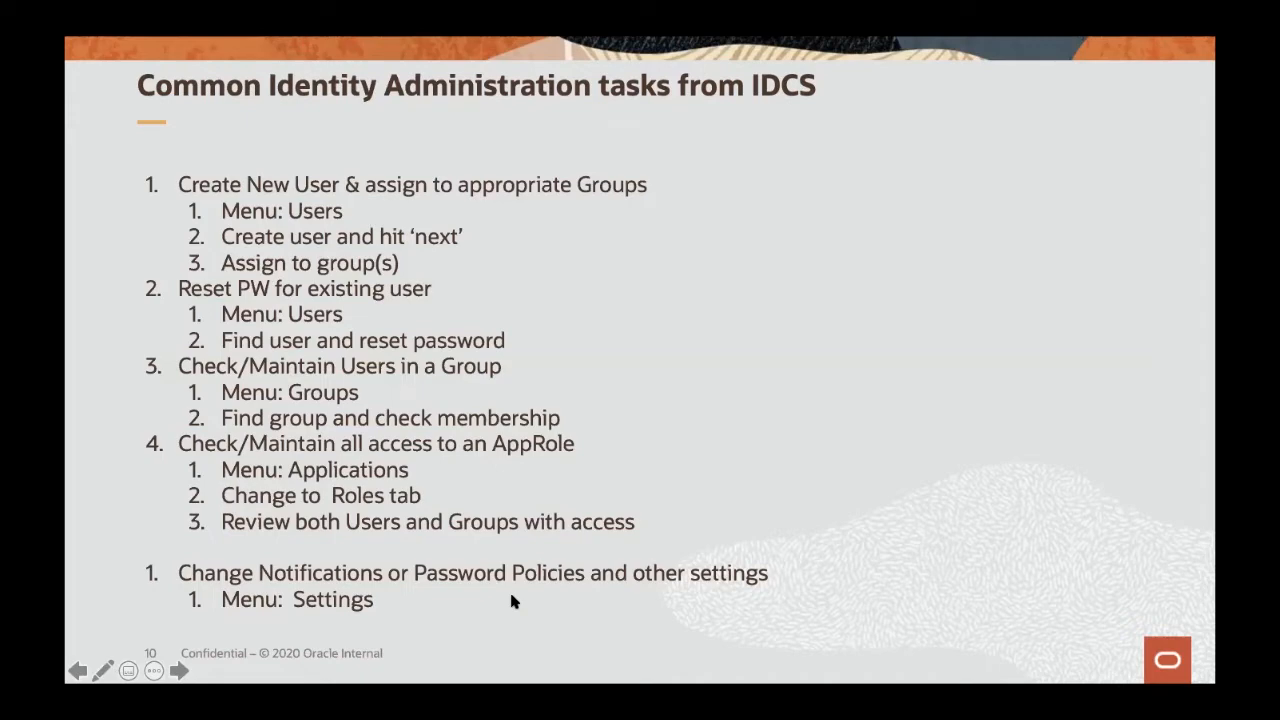
pyautogui.press('super+Tab')
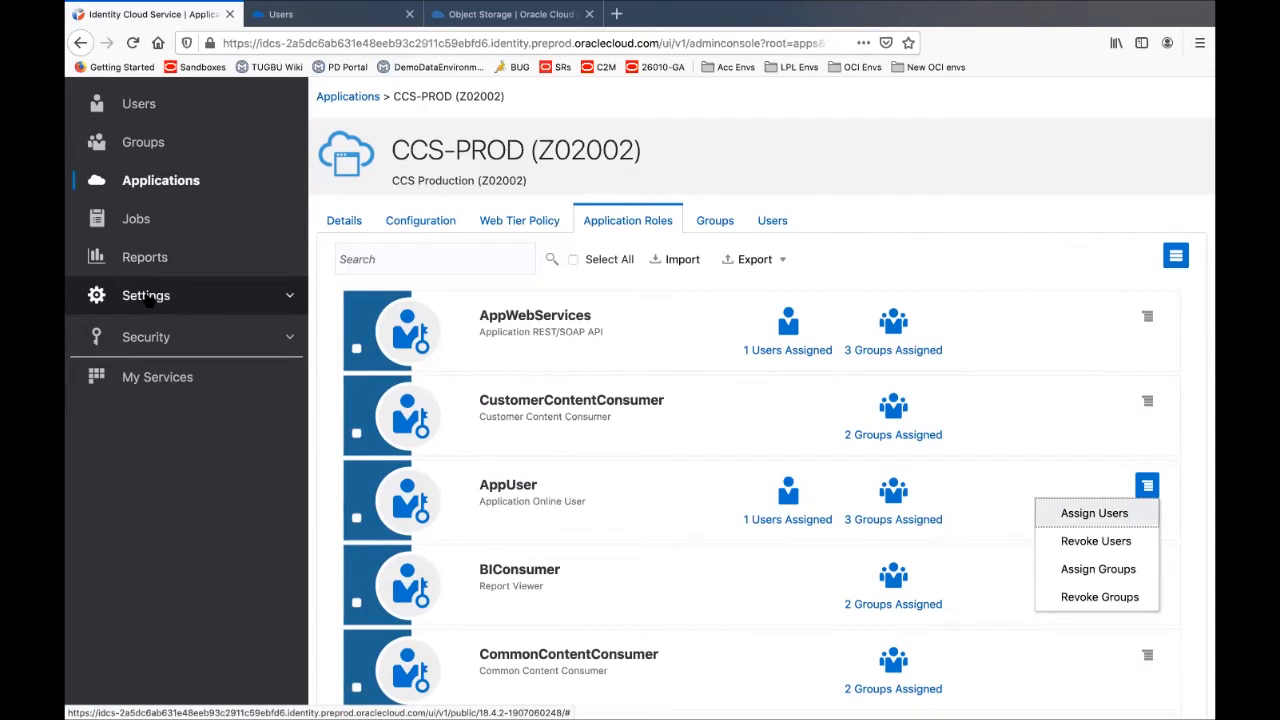
pyautogui.click(148, 300)
# Review the Password Policy settings, then move on to the Notifications settings page
pyautogui.scroll(1, 421, 306)
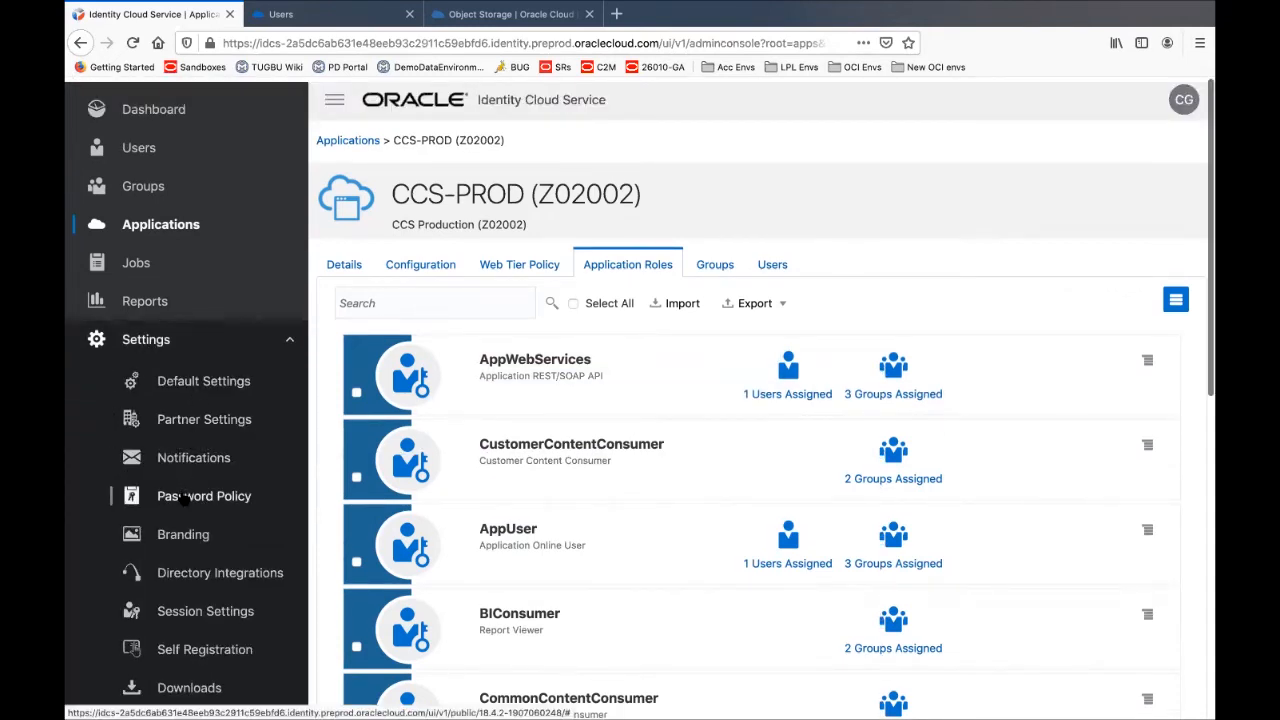
pyautogui.click(184, 498)
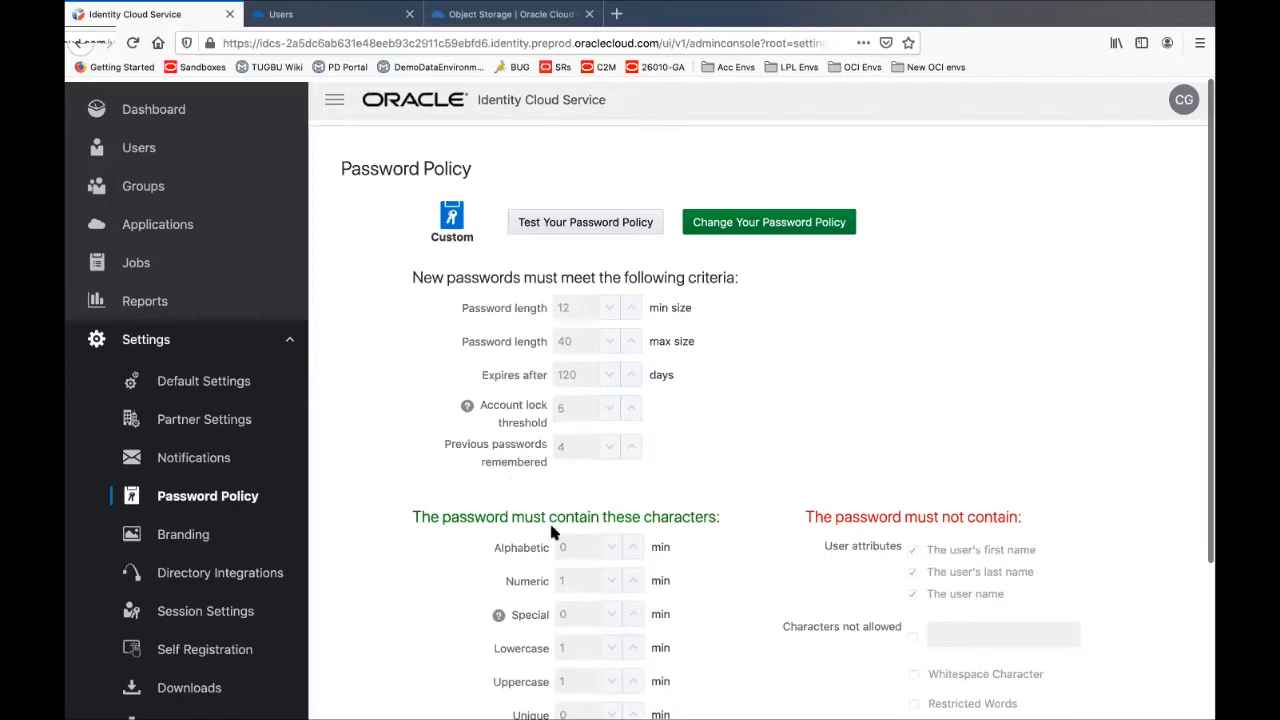
pyautogui.click(224, 457)
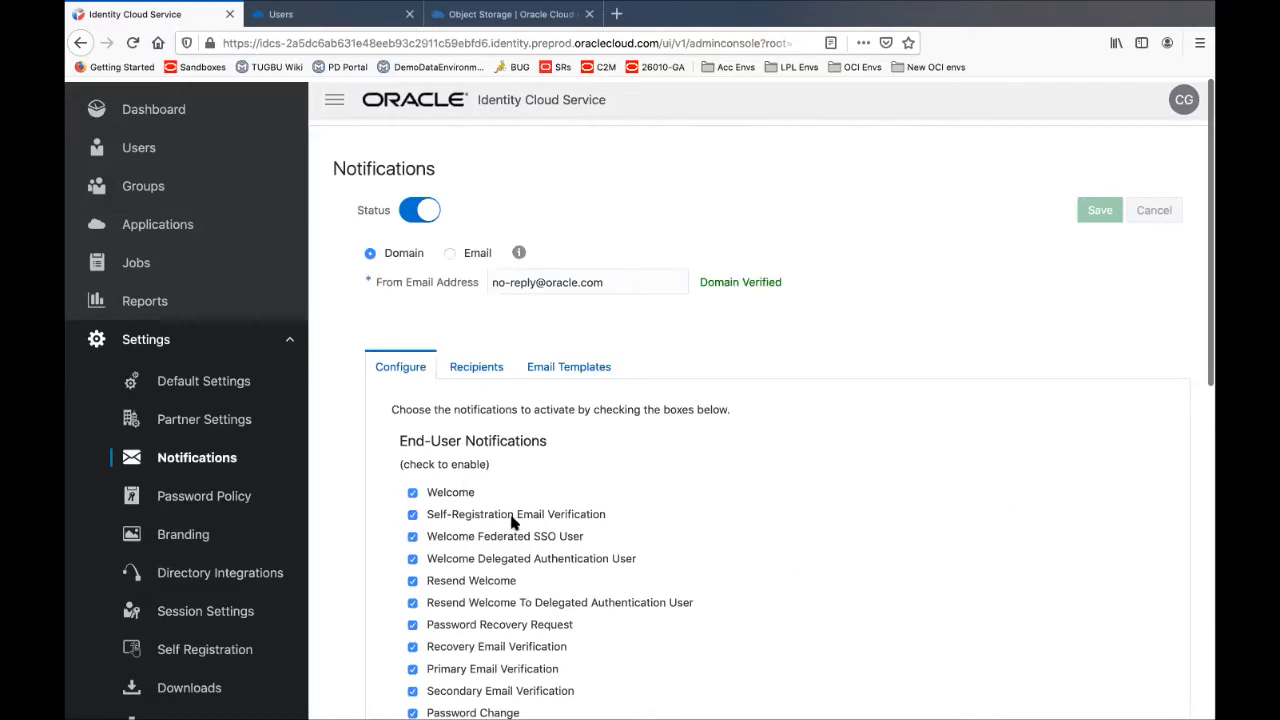
# Scroll through the enabled end-user notification checkboxes, then switch back to the IDCS tasks slide
pyautogui.scroll(-3, 516, 540)
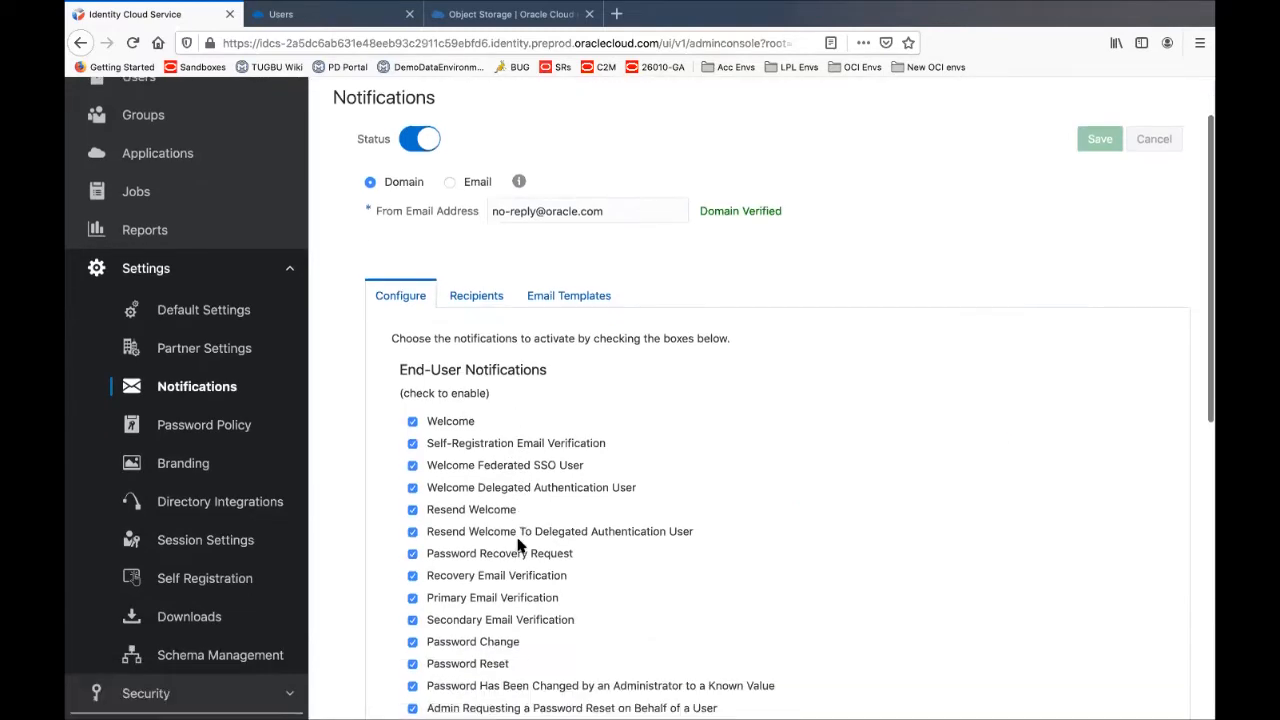
pyautogui.scroll(-1, 518, 545)
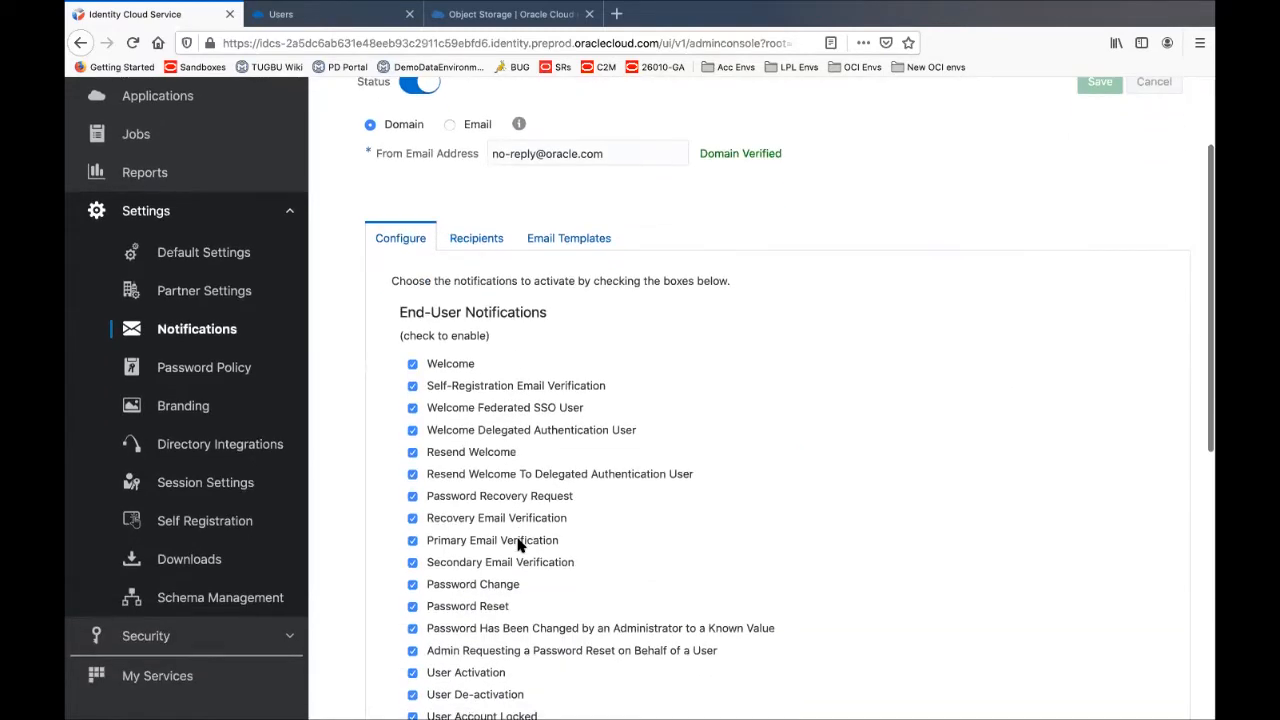
pyautogui.scroll(3, 518, 545)
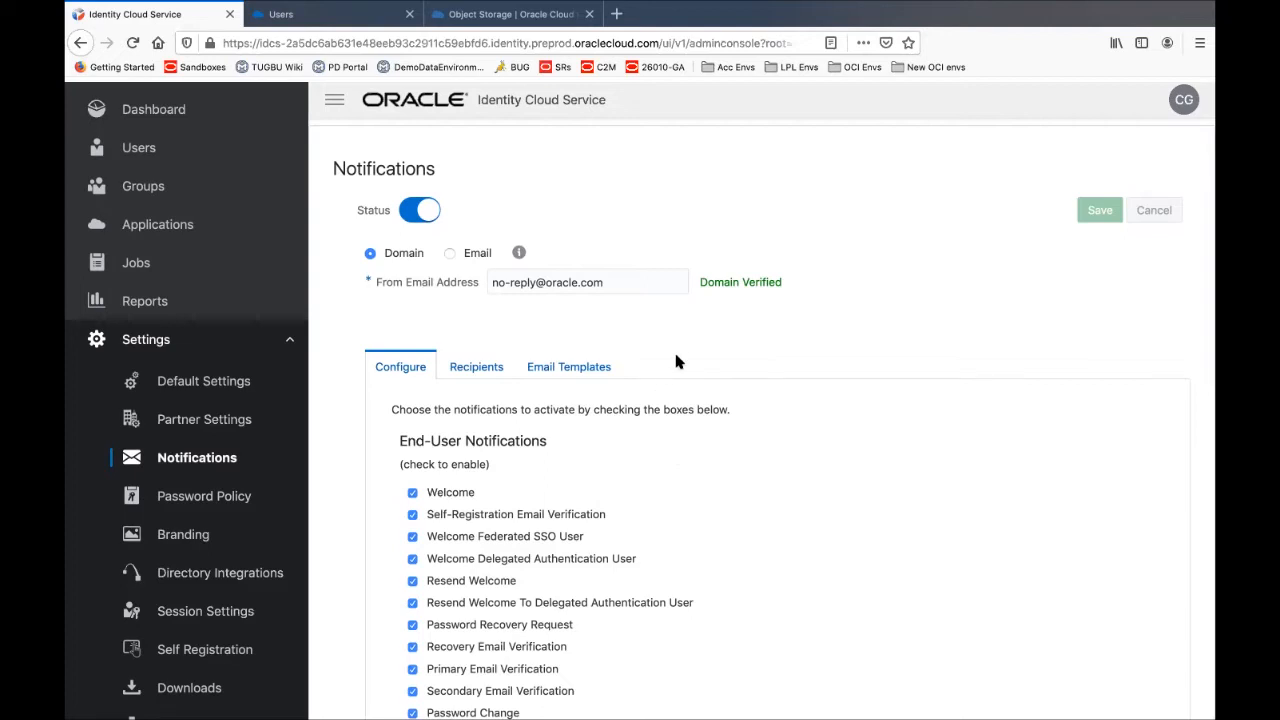
pyautogui.press('super+Tab')
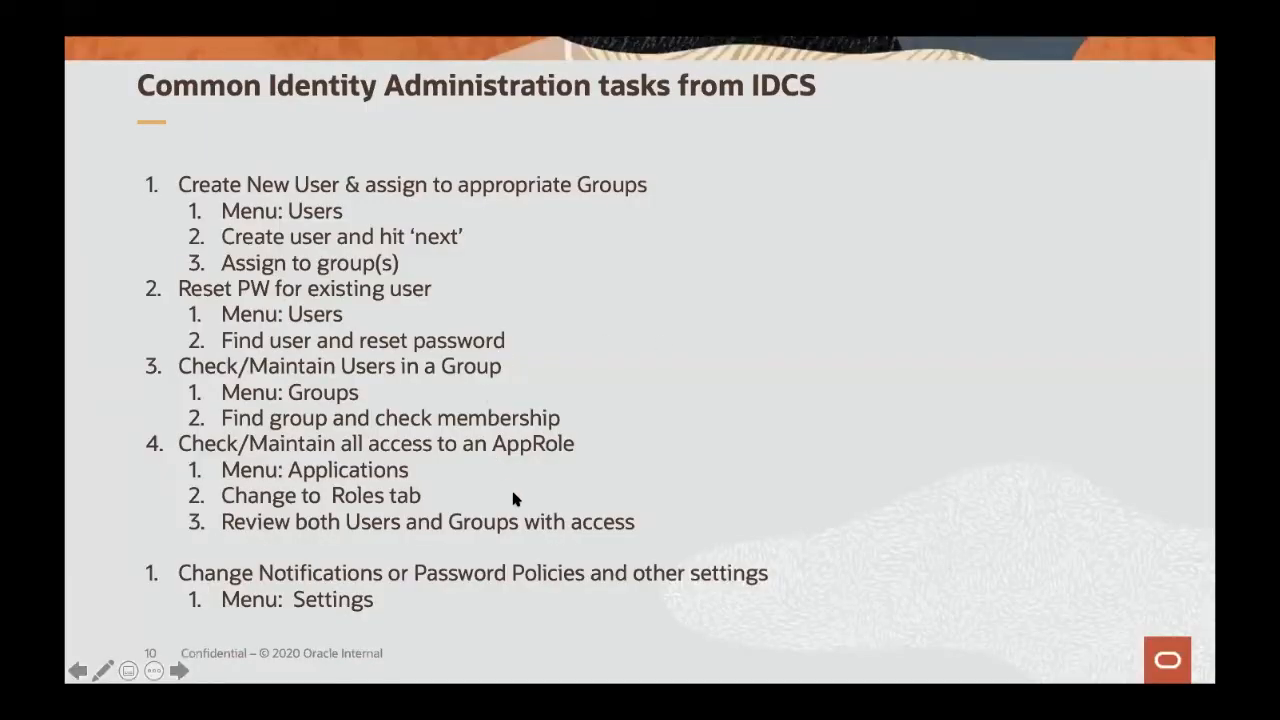
# Advance to slide 11 on User Management tasks, then return to Firefox
pyautogui.press('Right')
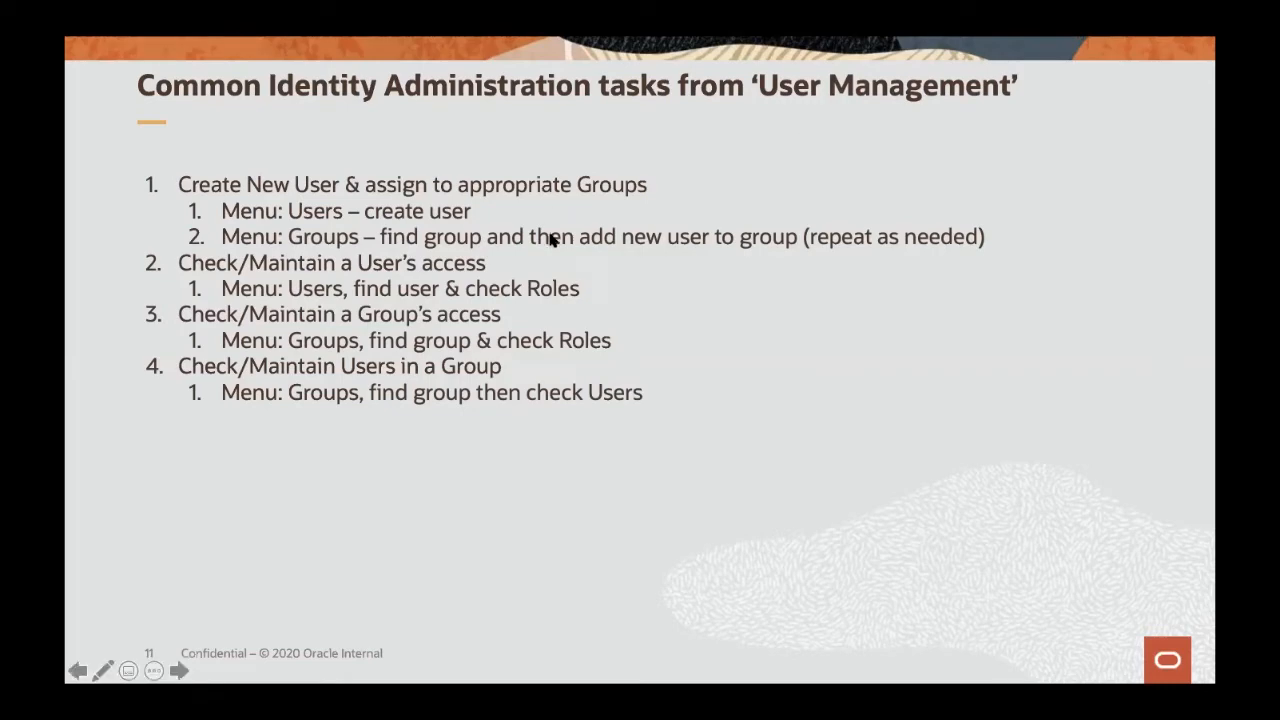
pyautogui.press('super+Tab')
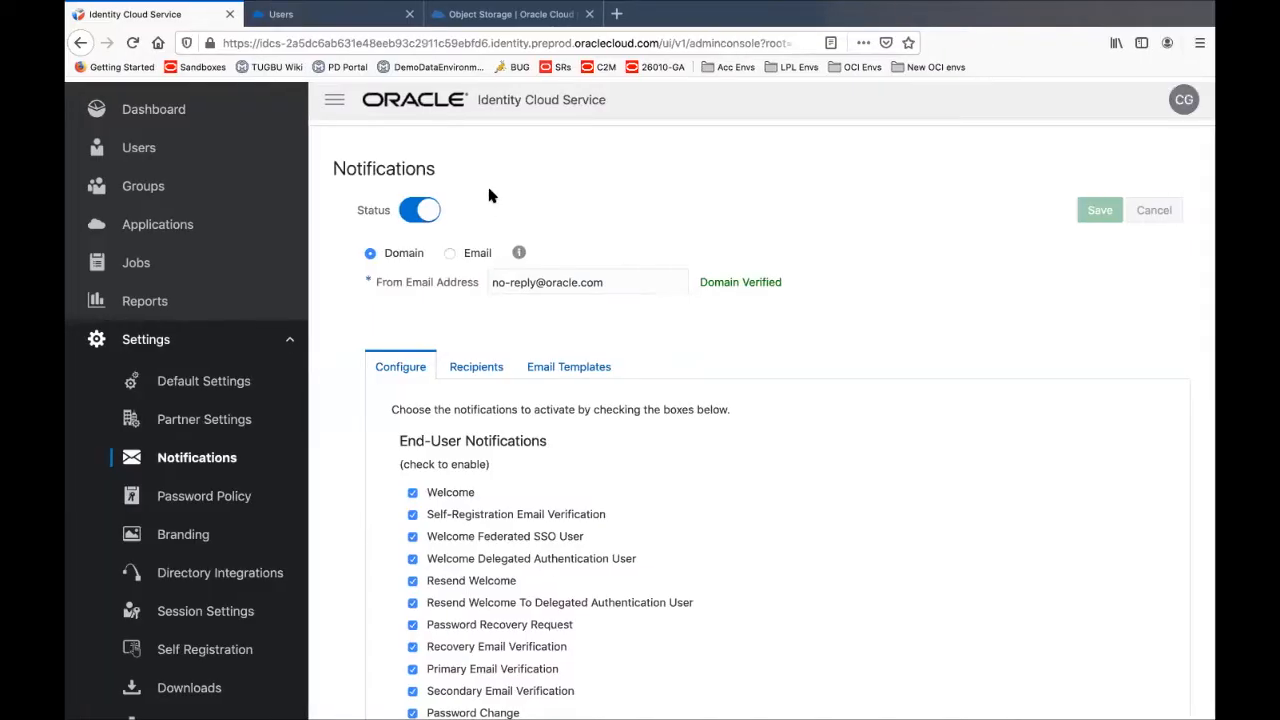
# Show the My Services Users list, flip briefly to the slides, then start a new user
pyautogui.click(337, 20)
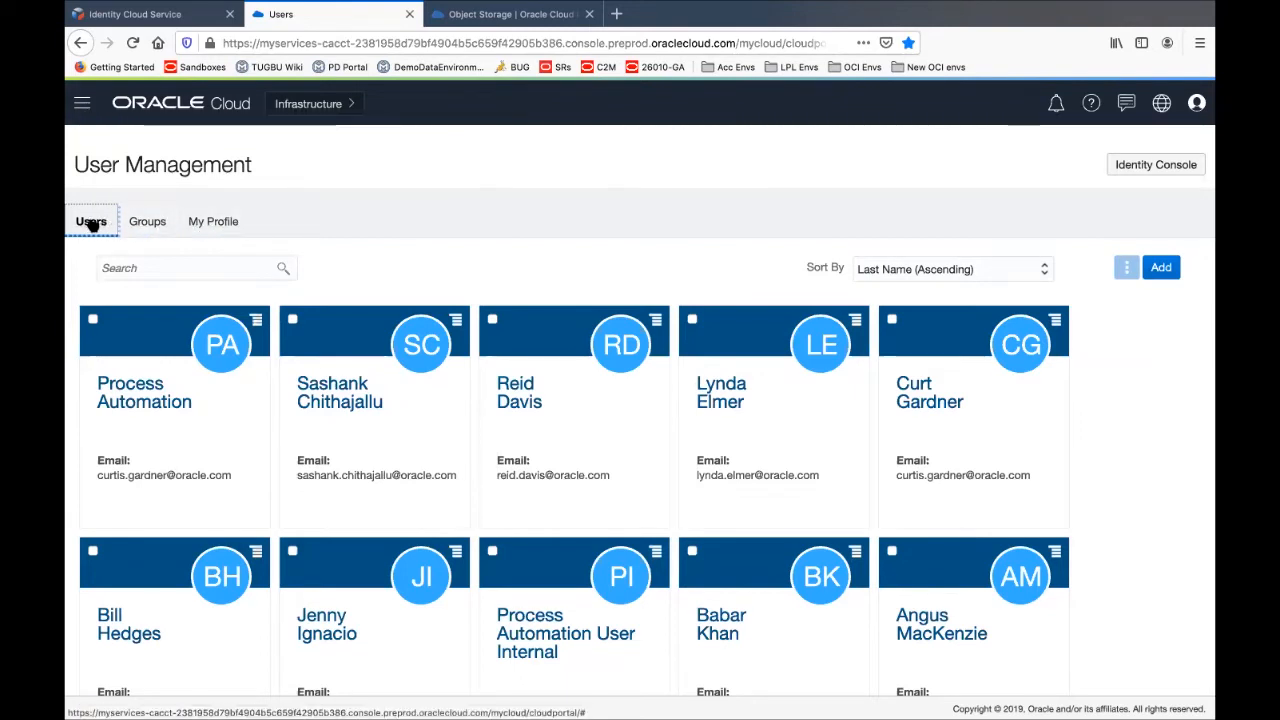
pyautogui.click(147, 222)
pyautogui.press('super+Tab')
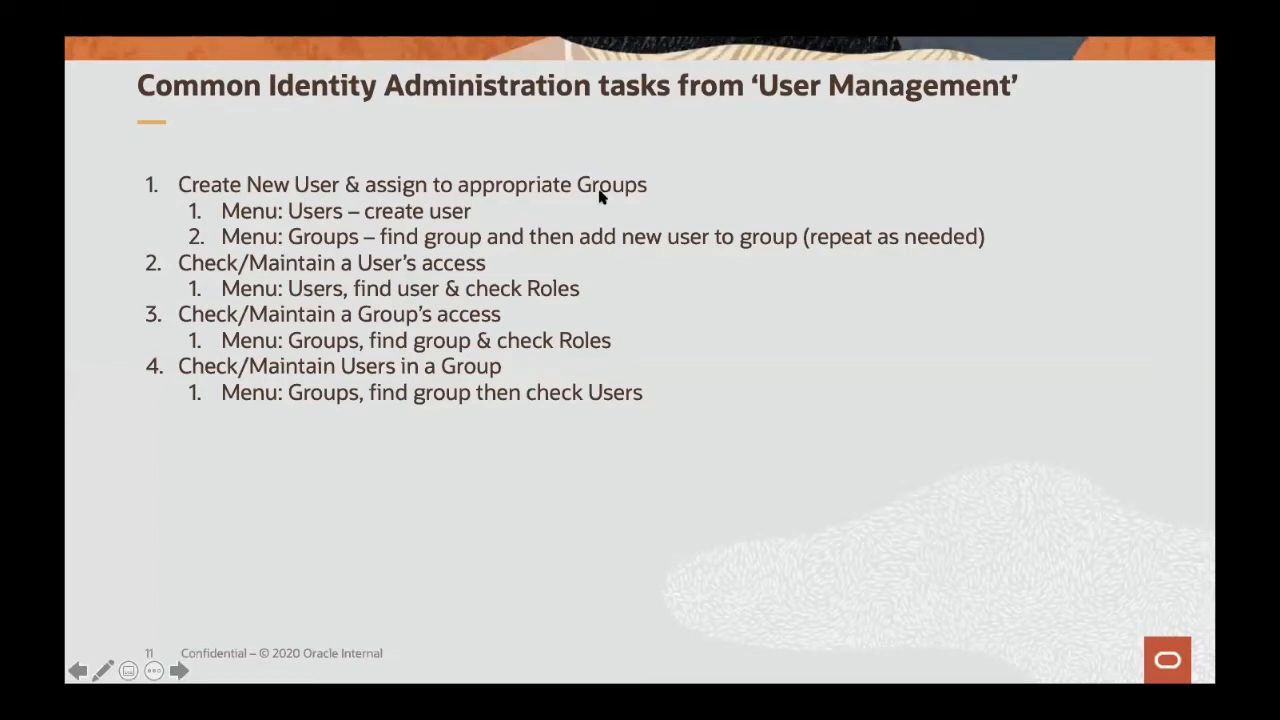
pyautogui.press('super+Tab')
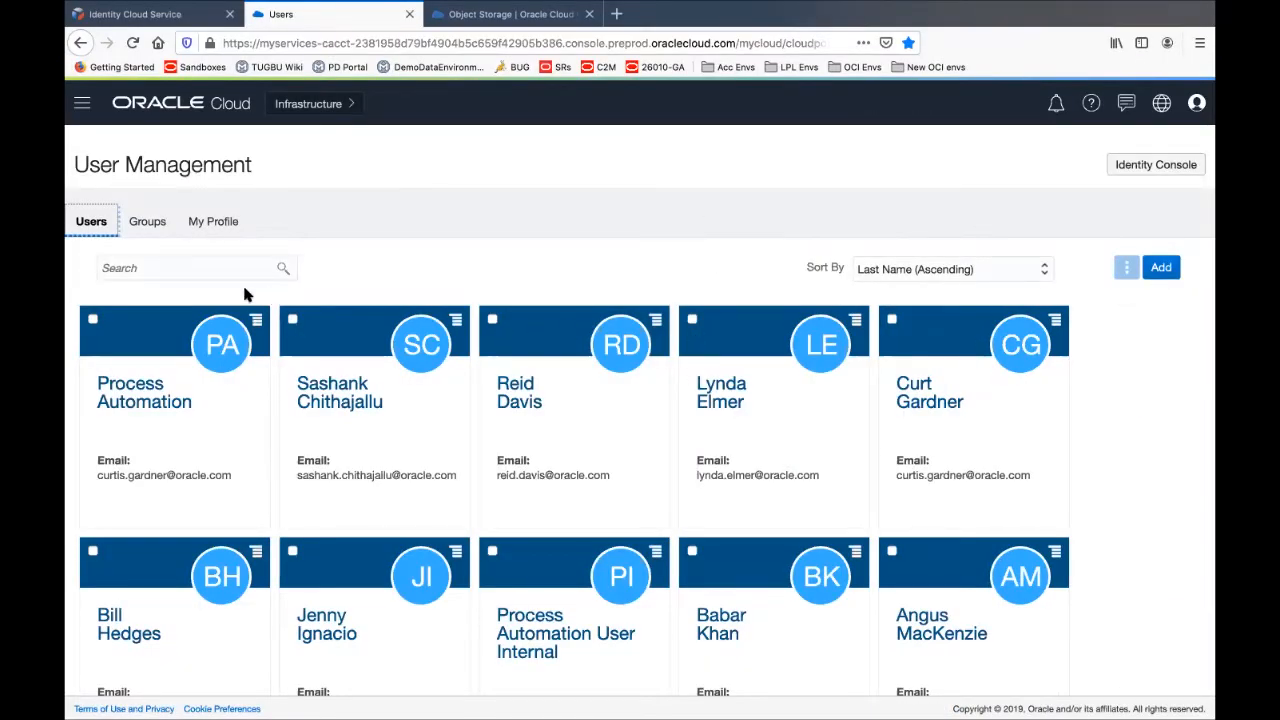
pyautogui.click(1160, 270)
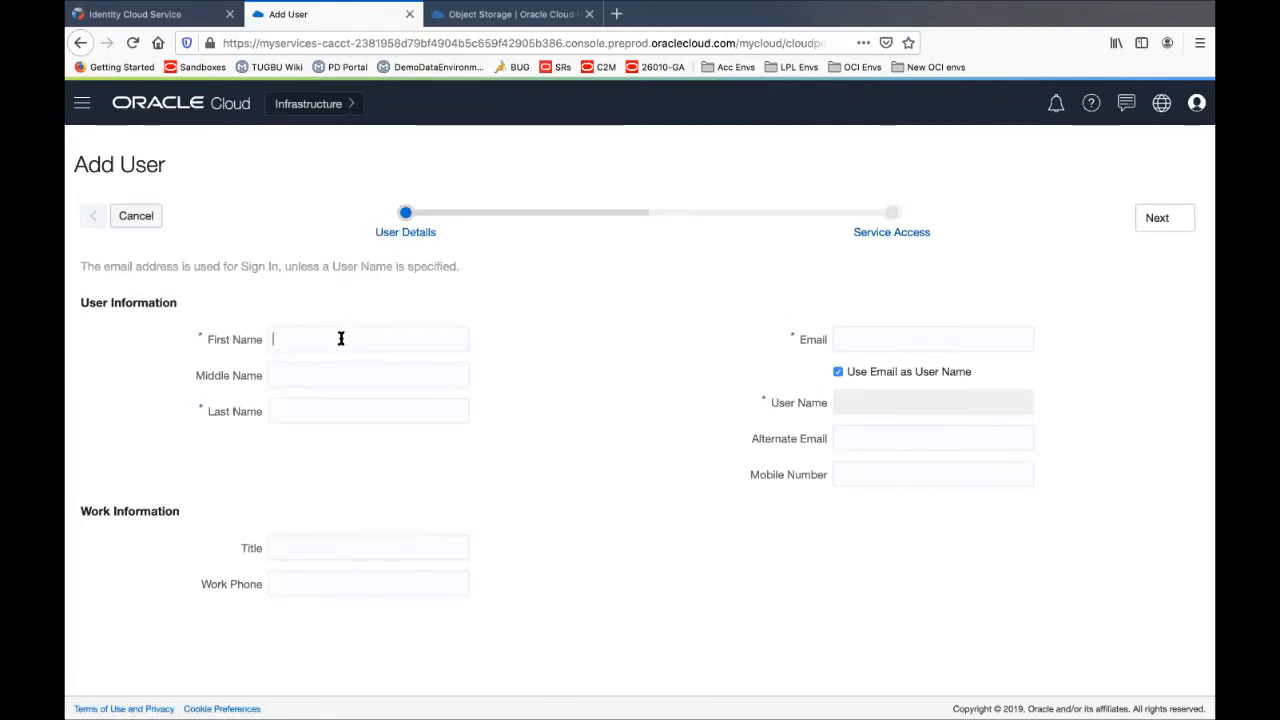
# Enter the new user's first name, last name and e-mail address, then proceed to Service Access
pyautogui.write('hnohn')
pyautogui.press('Tab')
pyautogui.write('Smi')
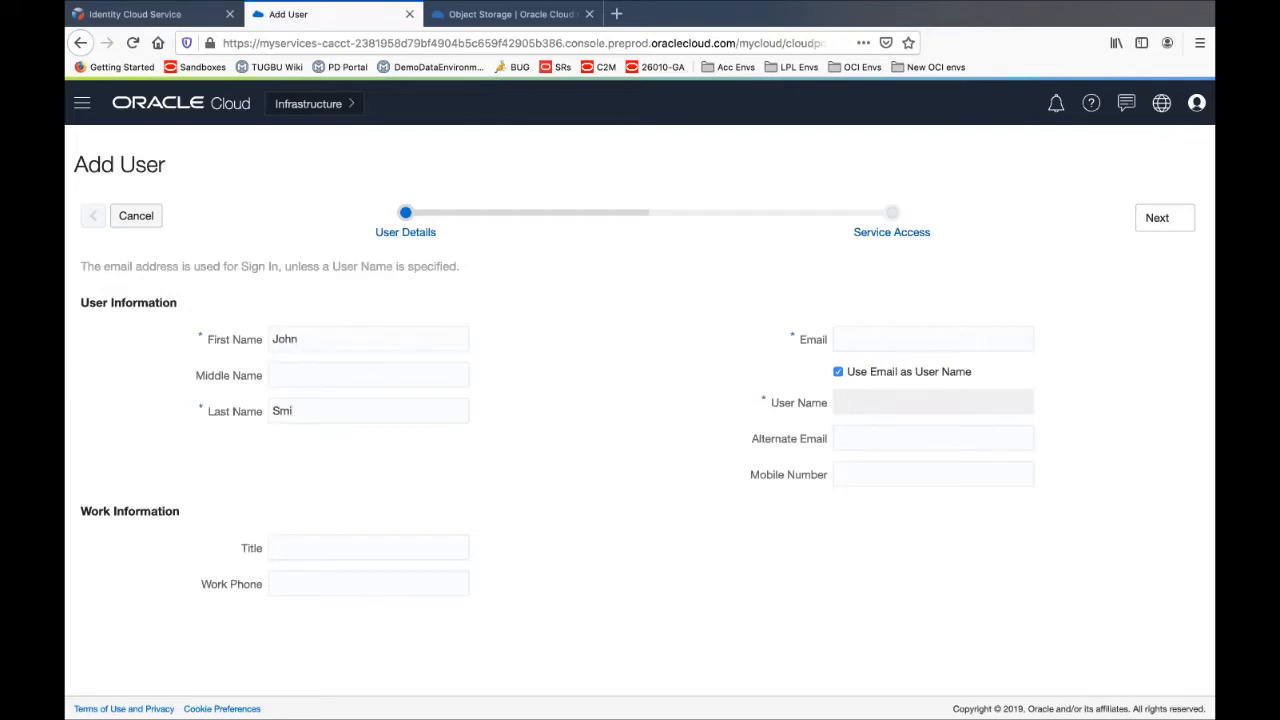
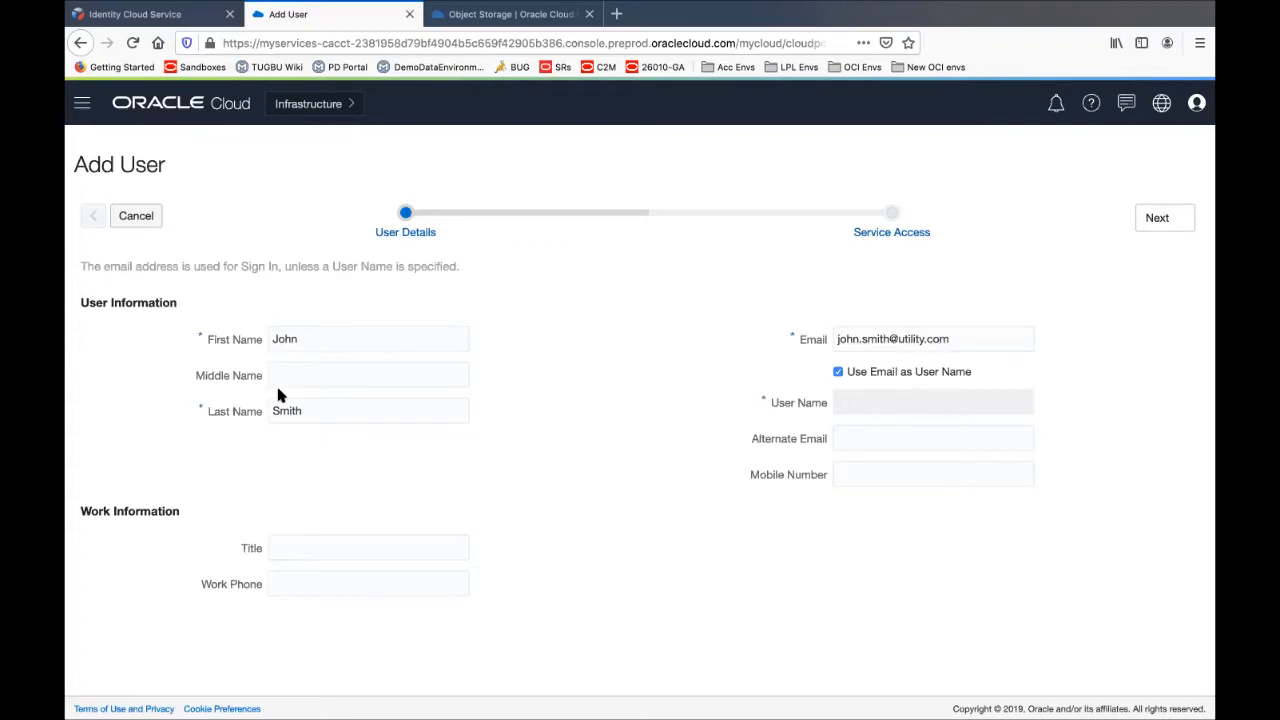
pyautogui.click(1157, 218)
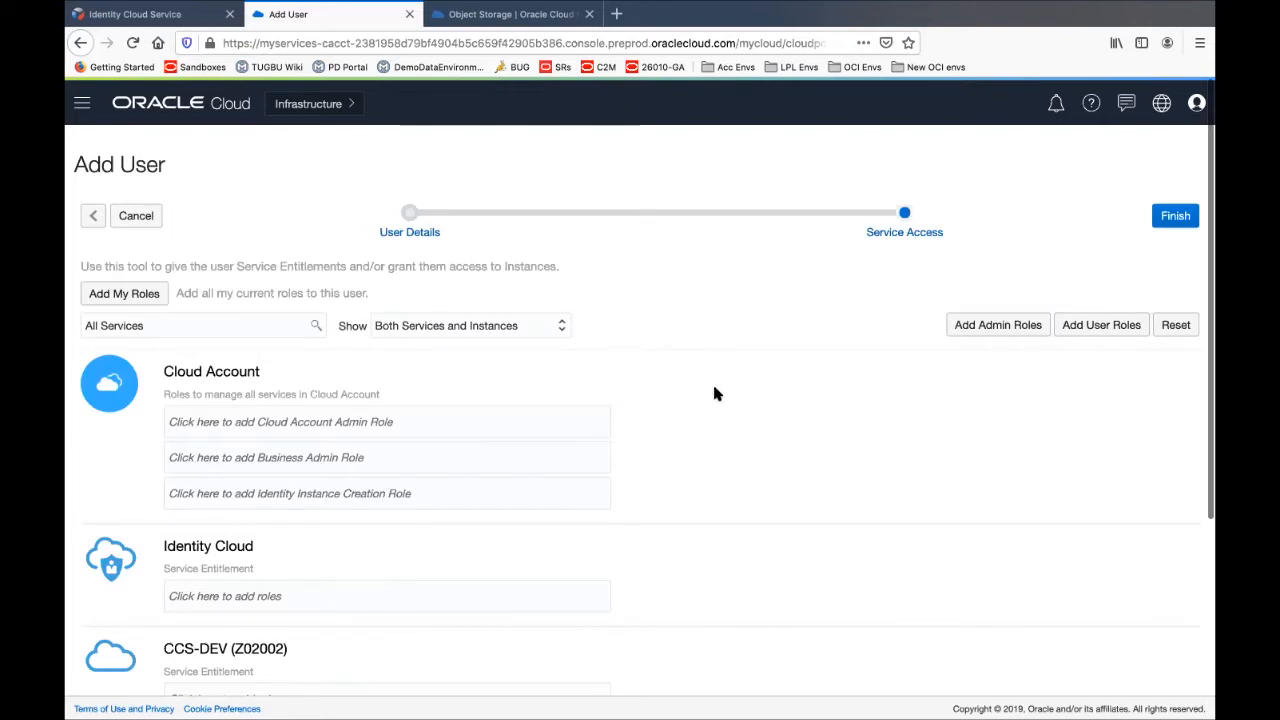
pyautogui.scroll(-1, 712, 386)
pyautogui.scroll(1, 715, 393)
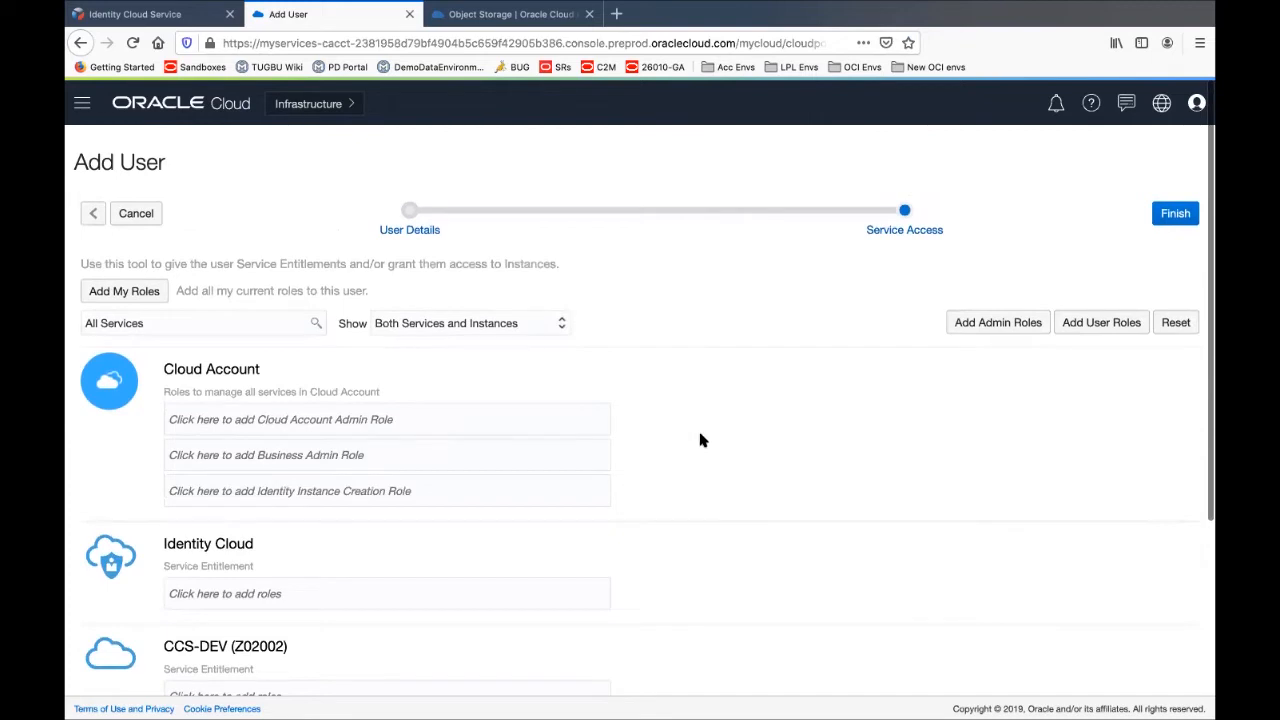
pyautogui.scroll(-1, 687, 482)
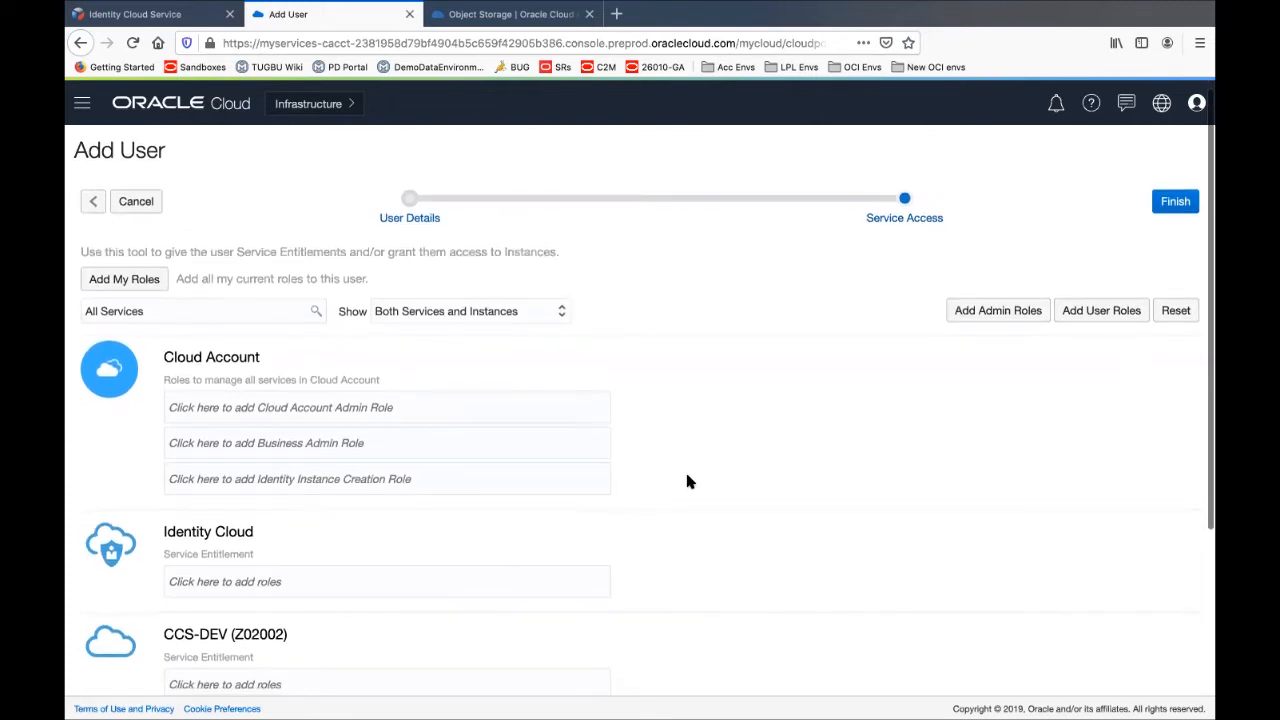
pyautogui.scroll(-1, 687, 482)
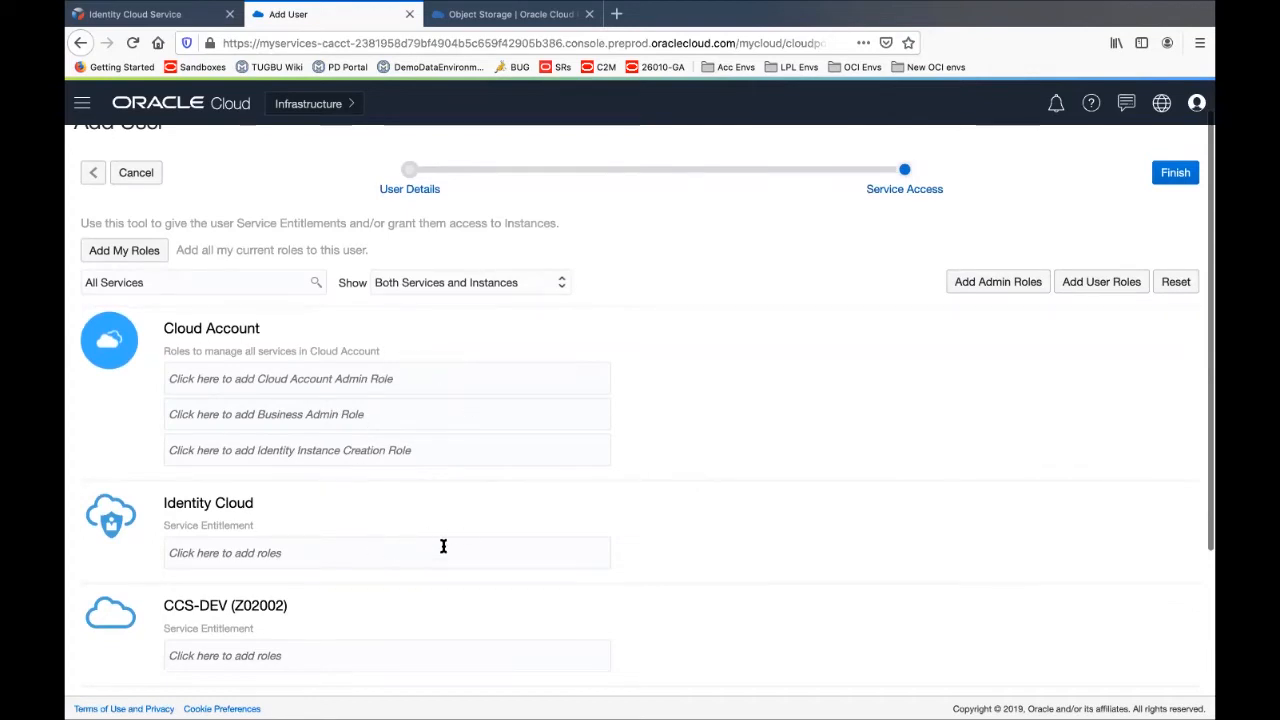
pyautogui.scroll(-5, 463, 479)
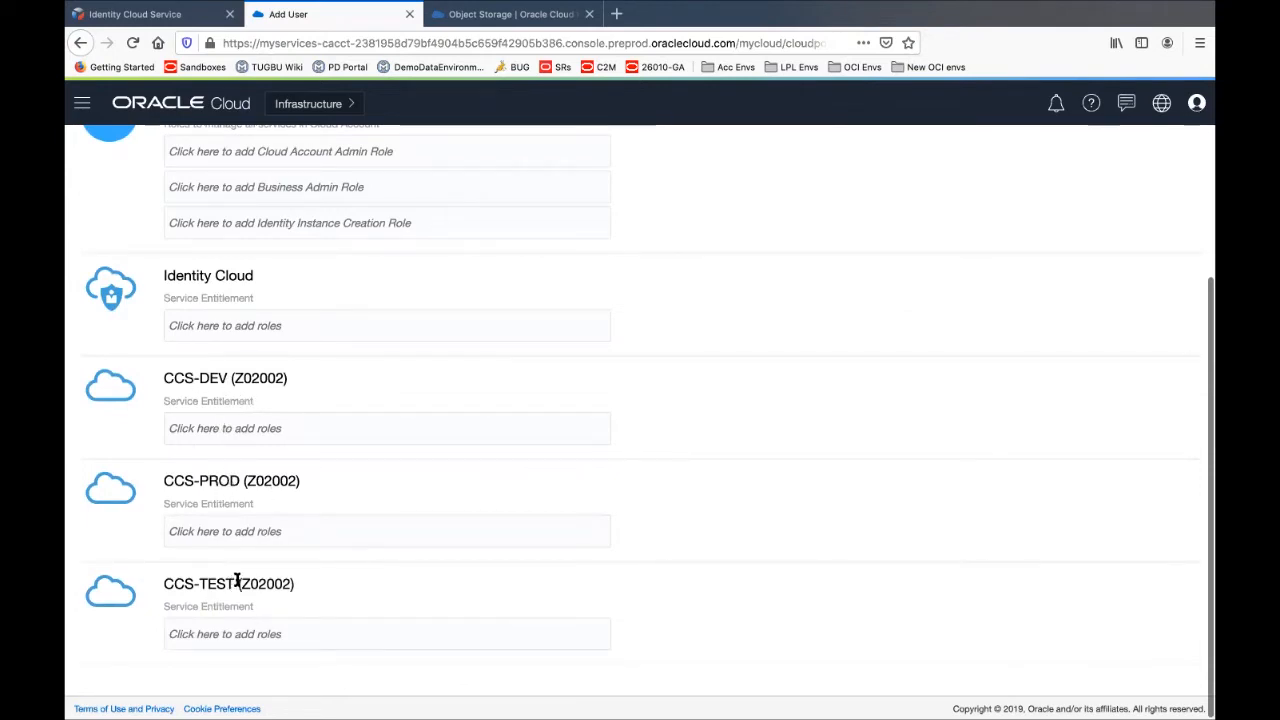
pyautogui.click(350, 427)
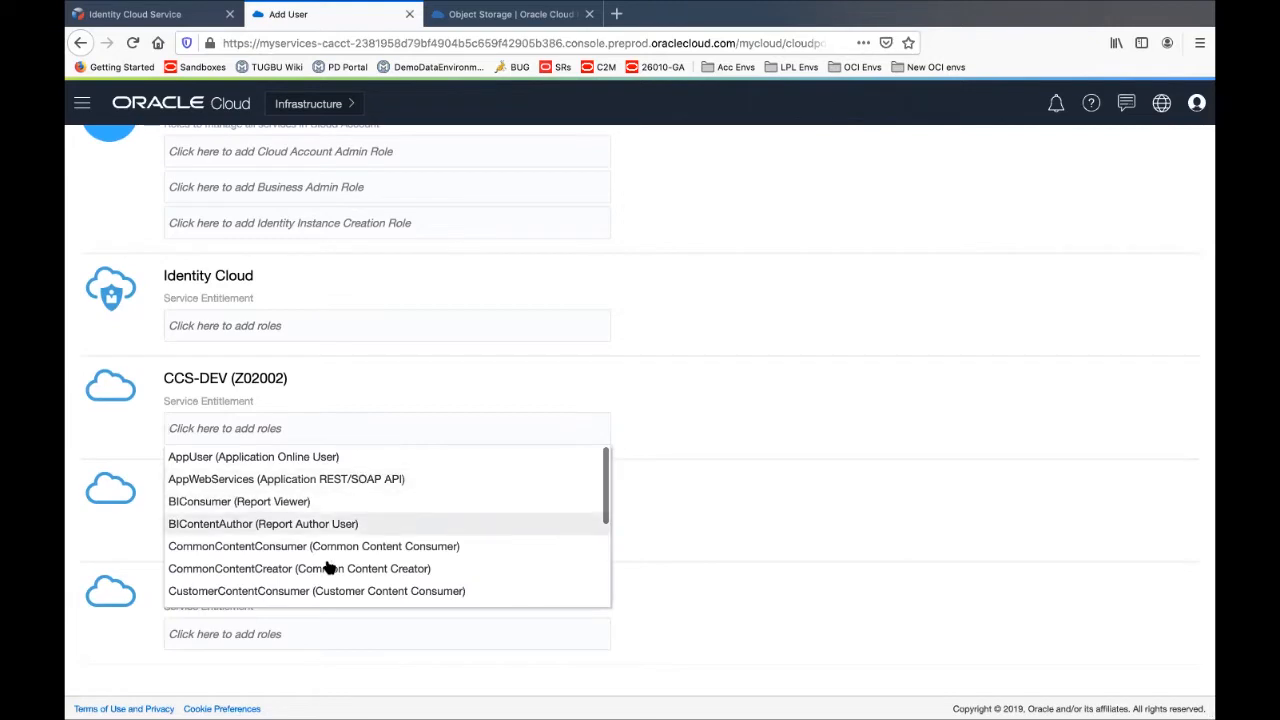
pyautogui.click(640, 421)
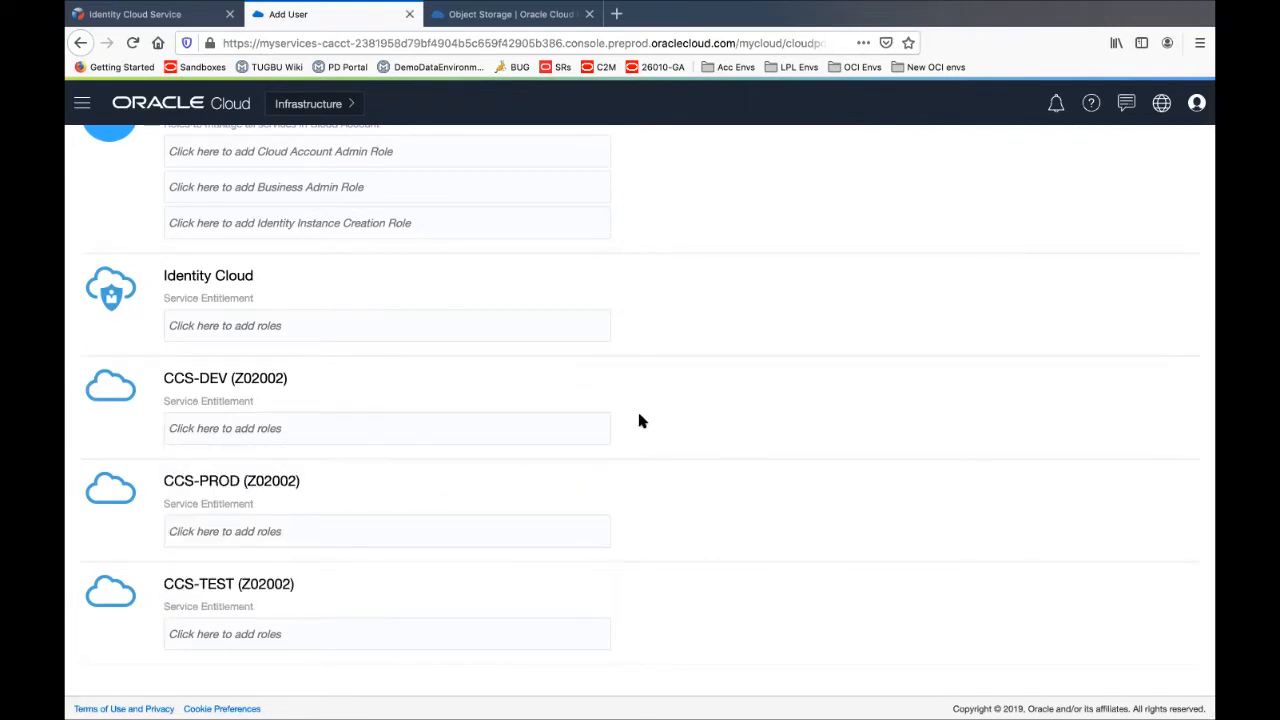
pyautogui.scroll(3, 640, 421)
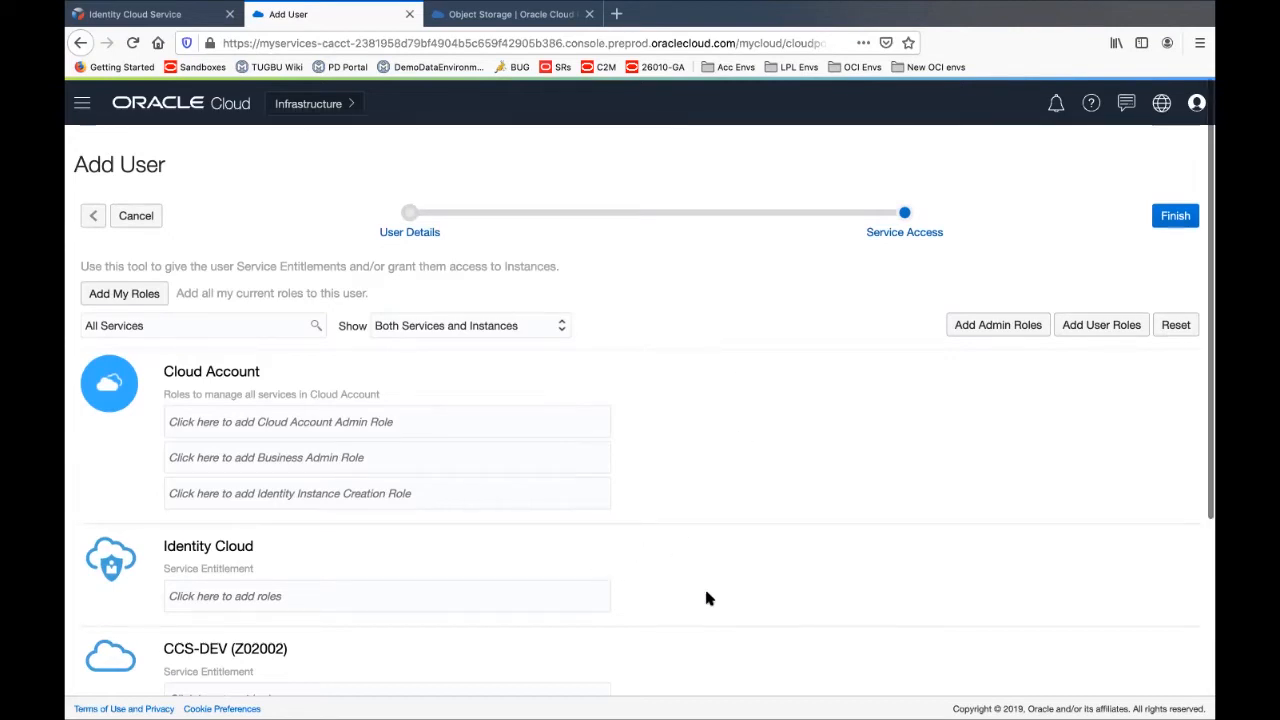
pyautogui.scroll(-4, 714, 588)
pyautogui.scroll(5, 714, 590)
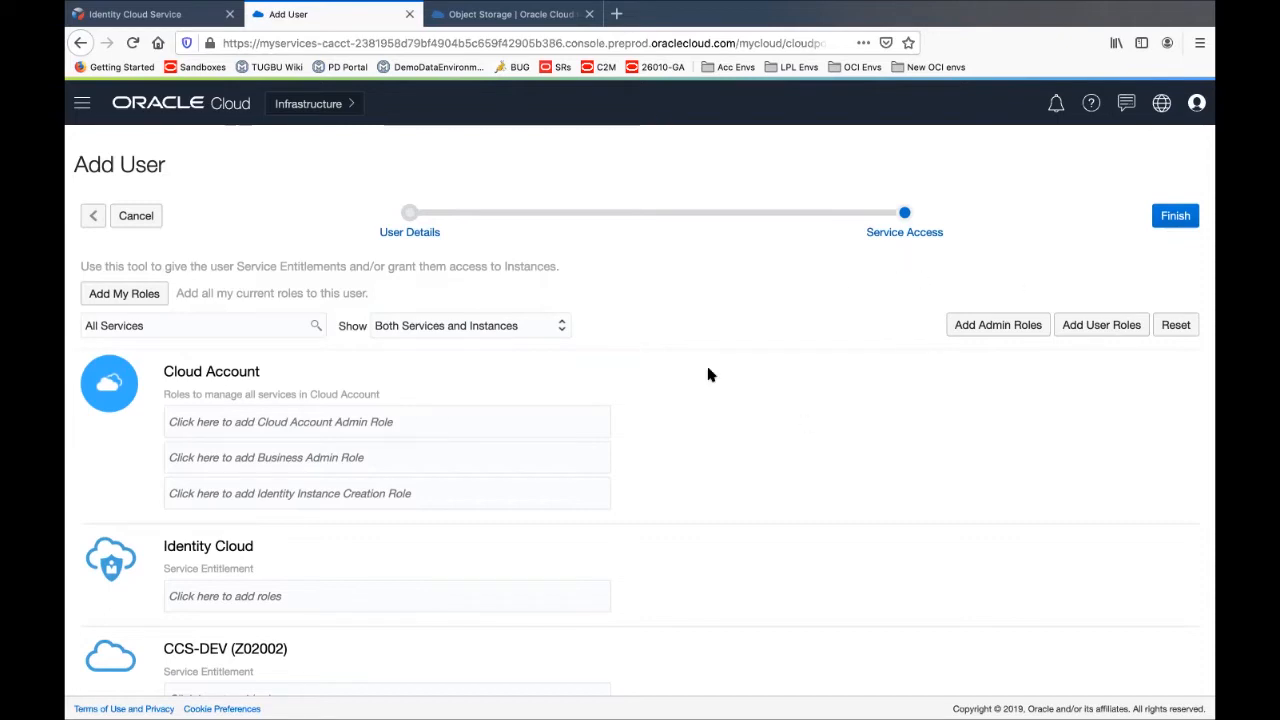
# Leave the add-user wizard and check an existing user's Roles tab, which shows no roles assigned
pyautogui.click(1176, 217)
pyautogui.click(138, 216)
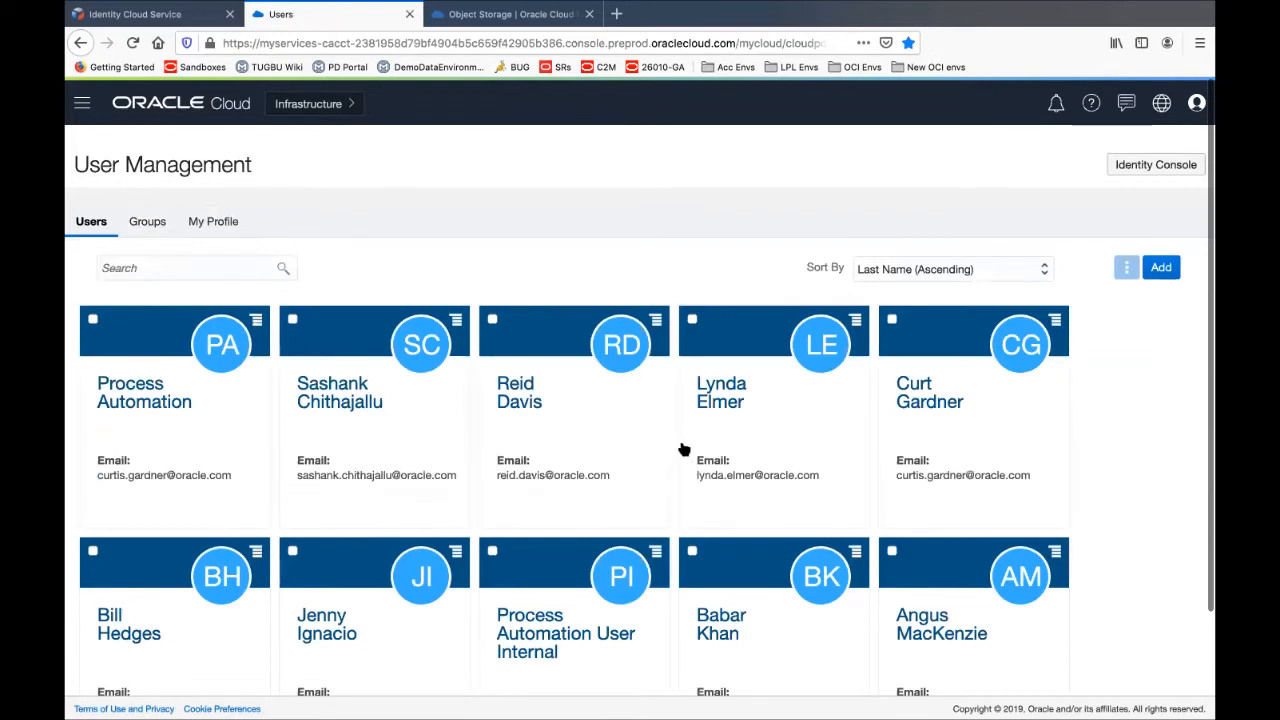
pyautogui.click(724, 392)
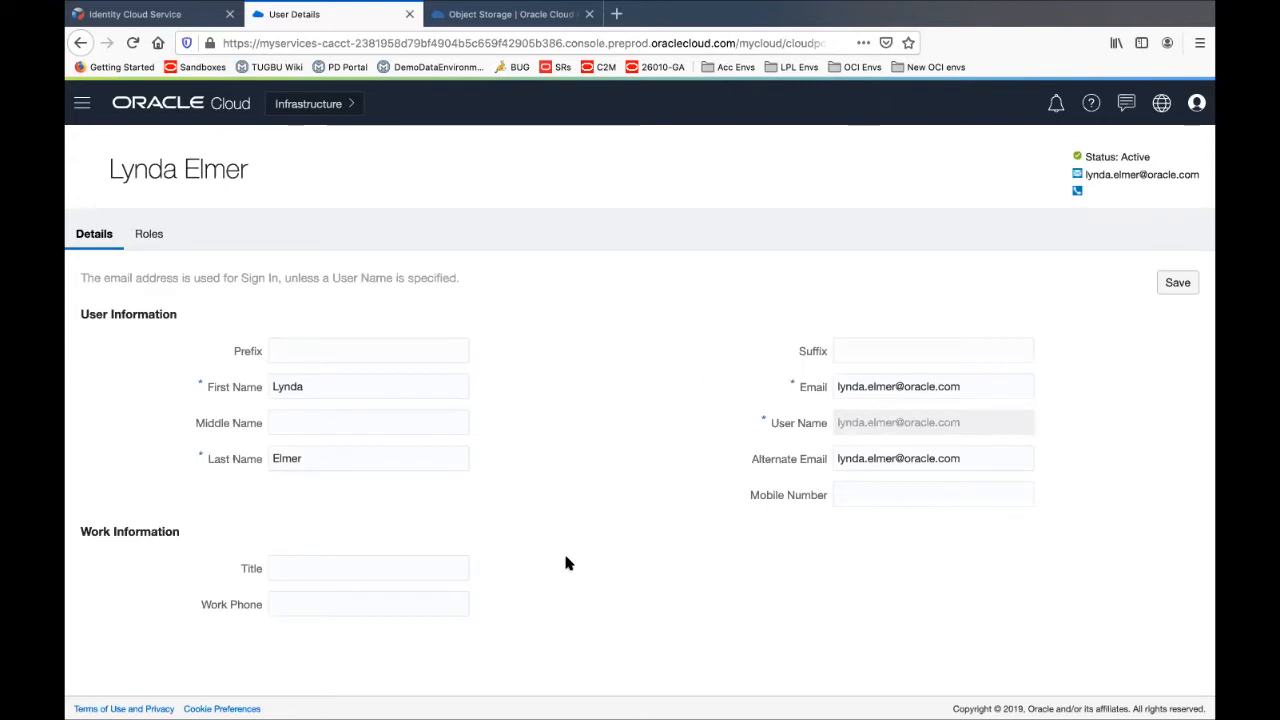
pyautogui.click(147, 235)
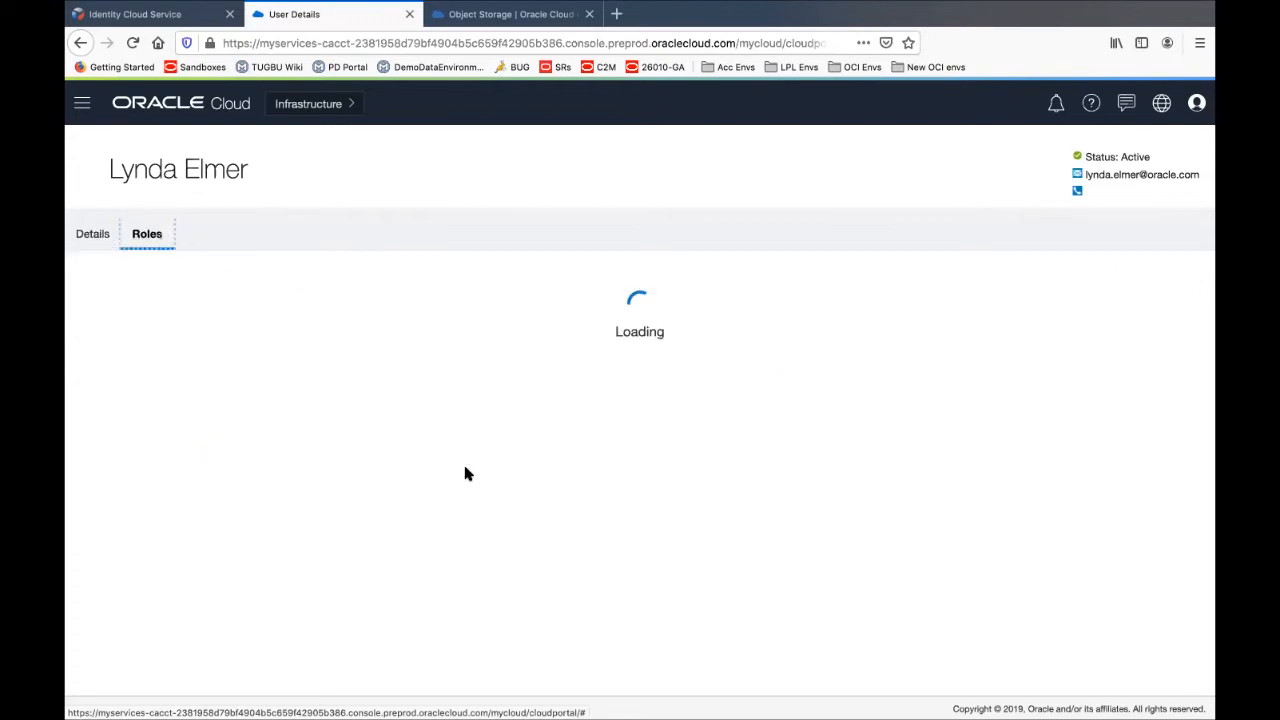
pyautogui.scroll(-5, 424, 499)
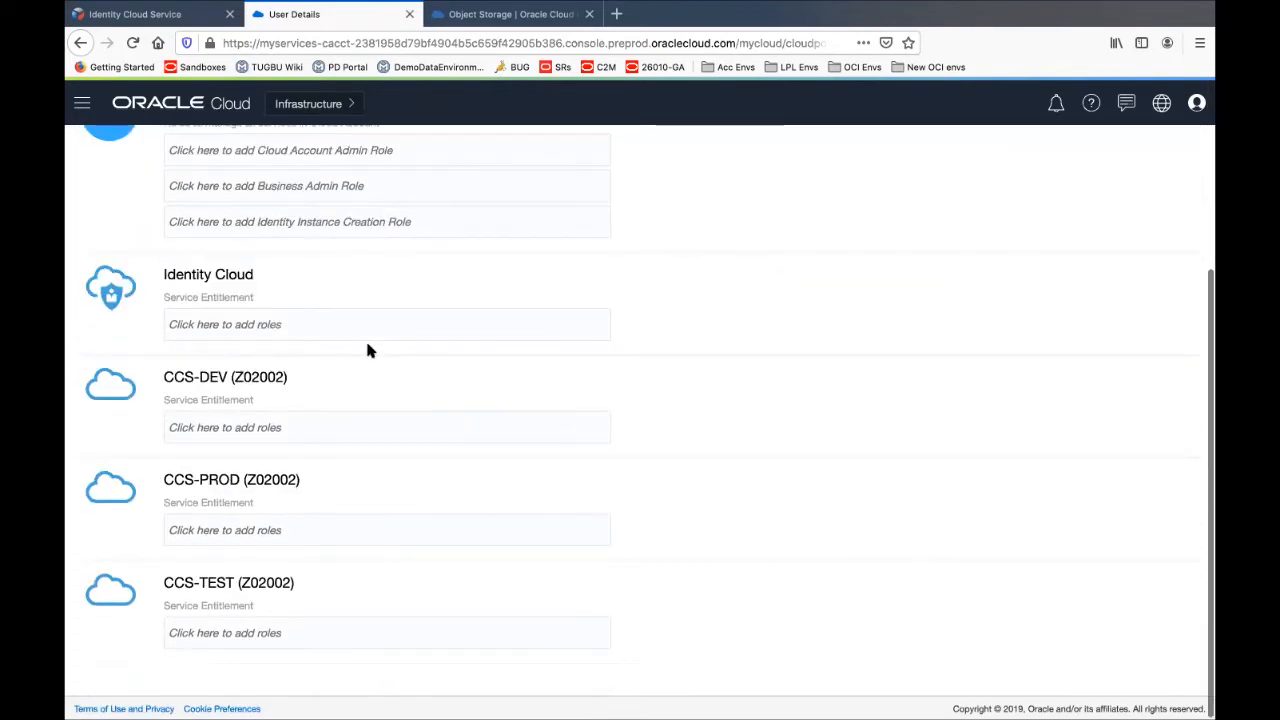
pyautogui.scroll(5, 366, 346)
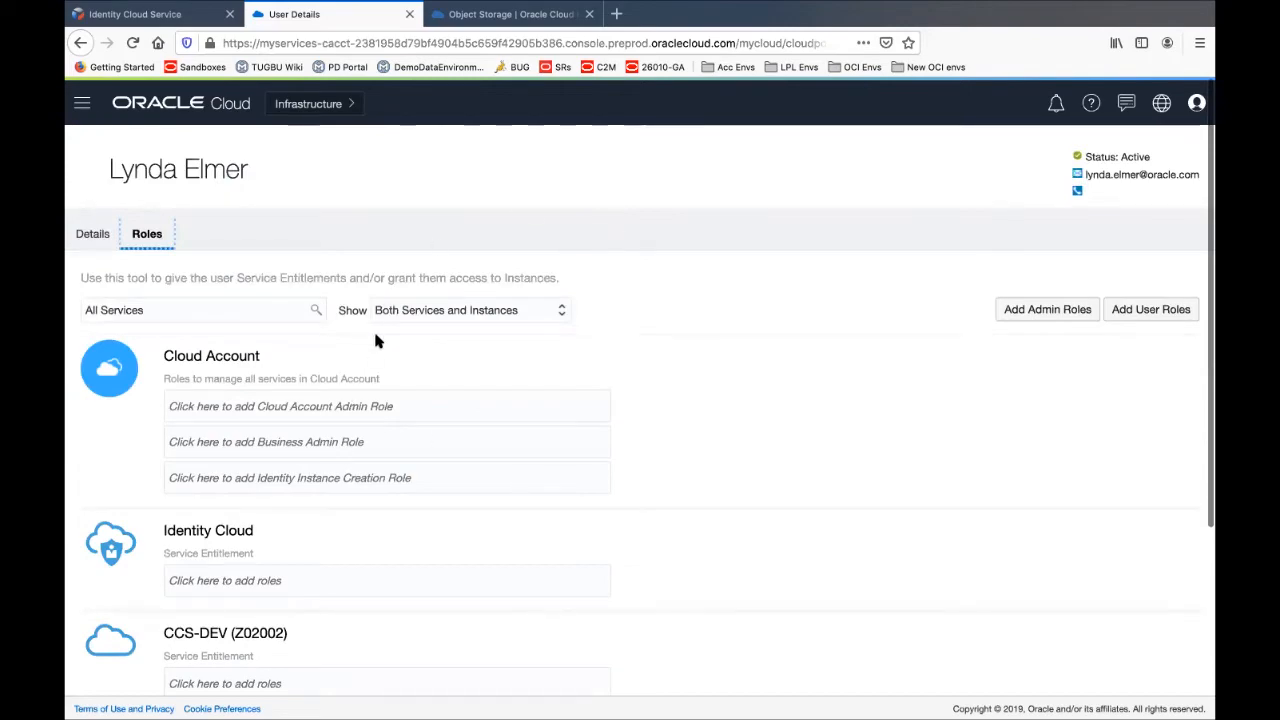
pyautogui.scroll(-5, 351, 571)
pyautogui.scroll(5, 352, 573)
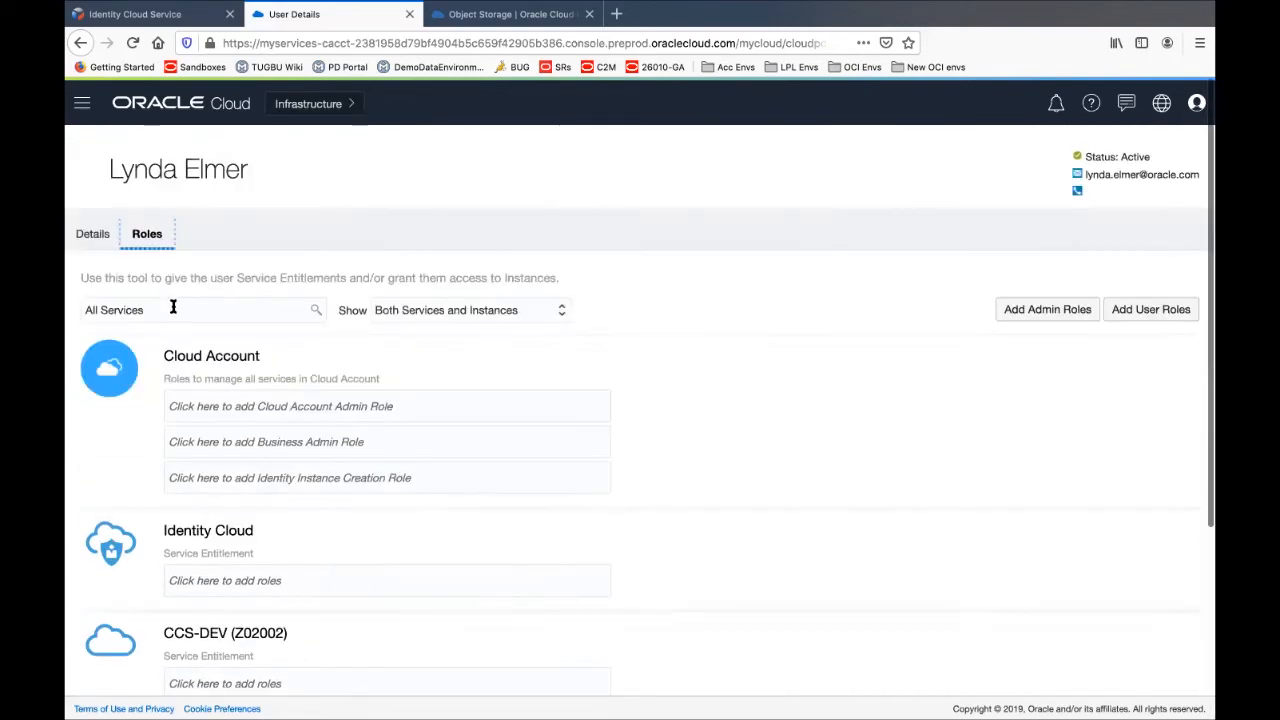
pyautogui.scroll(2, 100, 175)
pyautogui.click(91, 221)
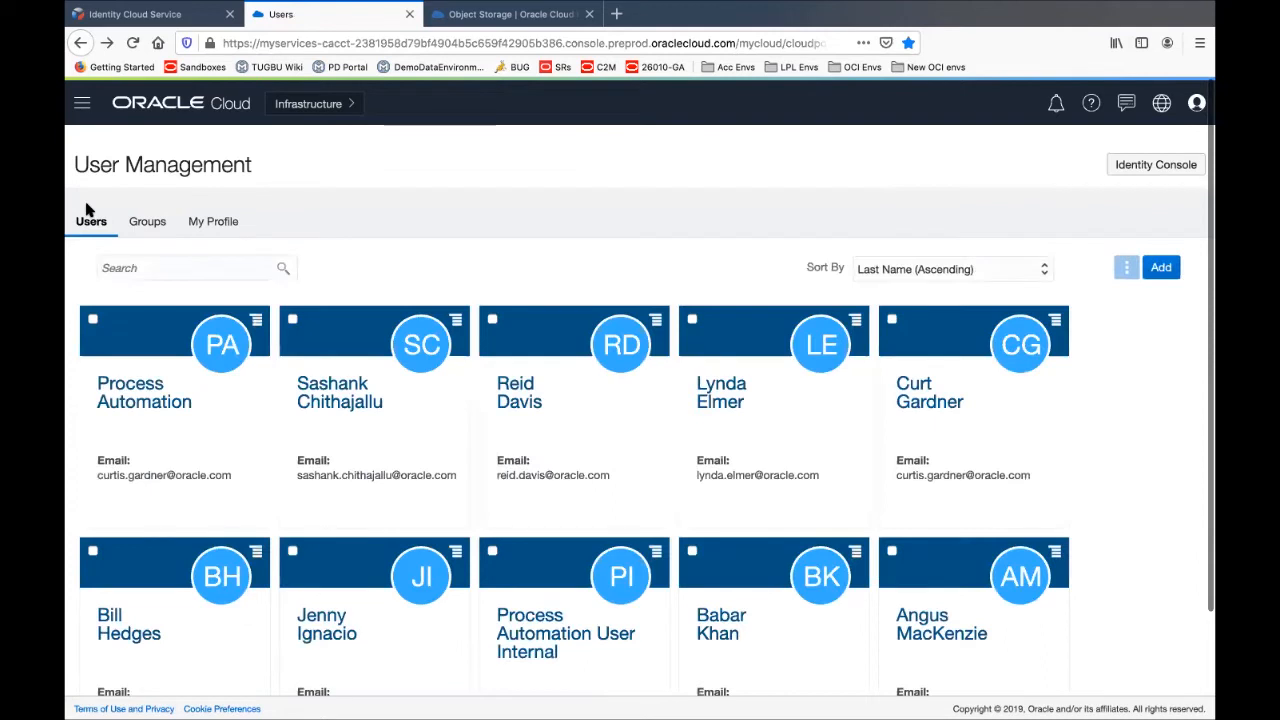
# Open the CSR group from the groups list and view its current members
pyautogui.click(150, 226)
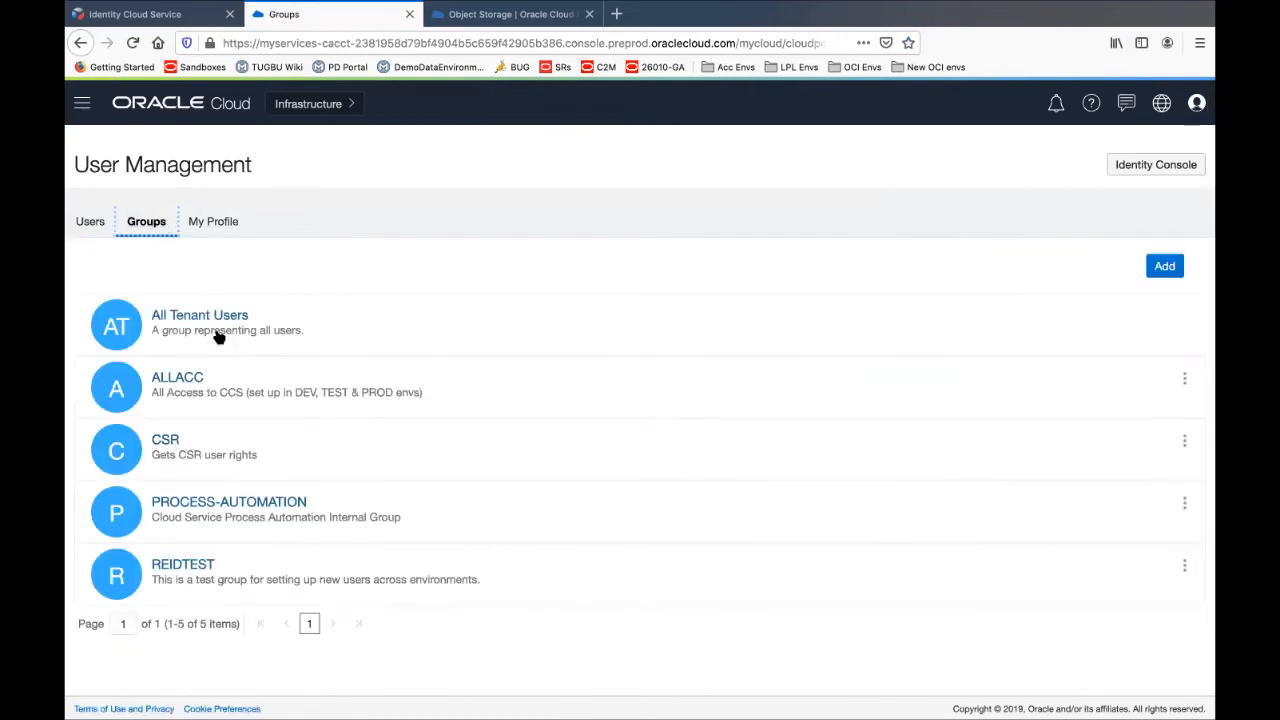
pyautogui.click(165, 441)
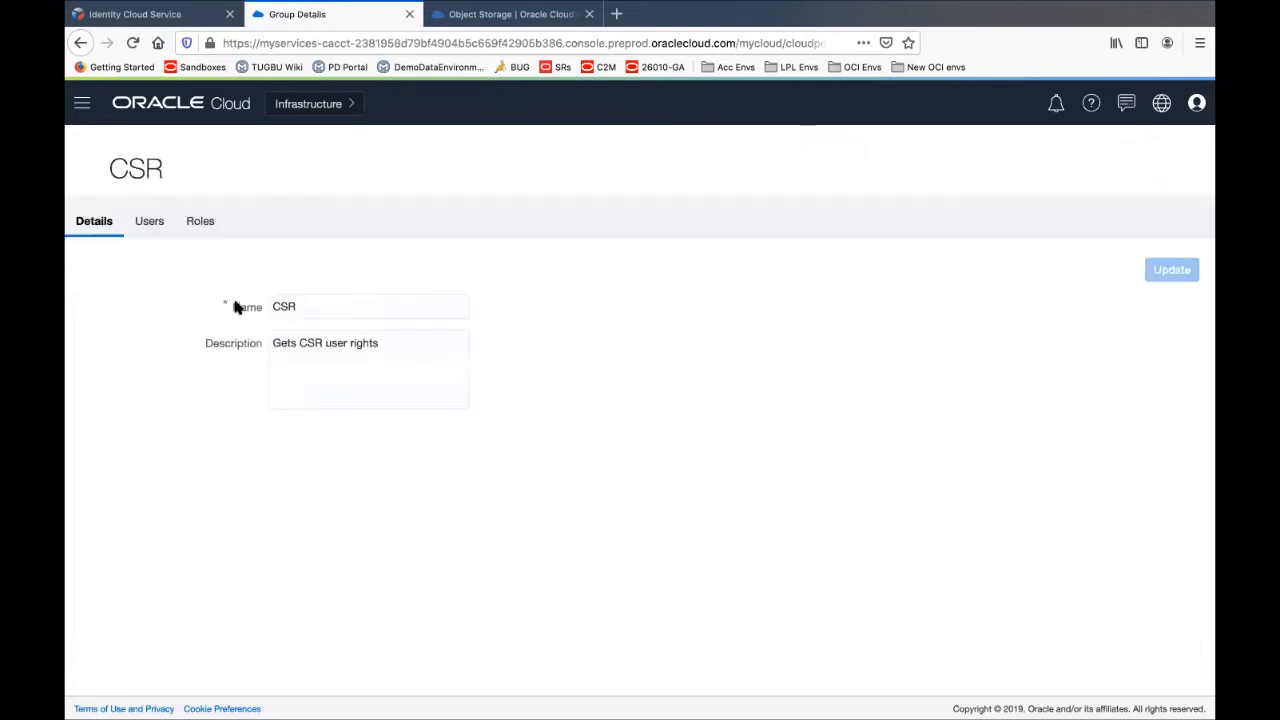
pyautogui.click(147, 221)
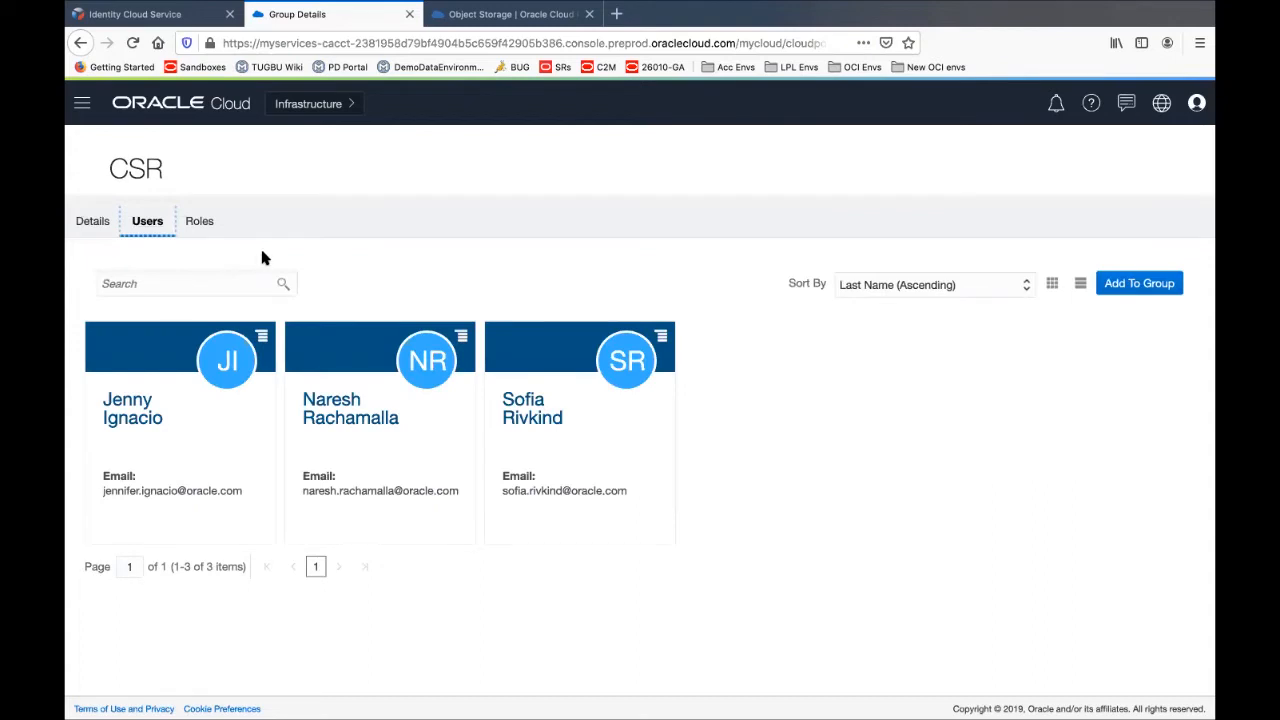
# Add a user from the second page of users to the CSR group, making four members
pyautogui.click(1150, 285)
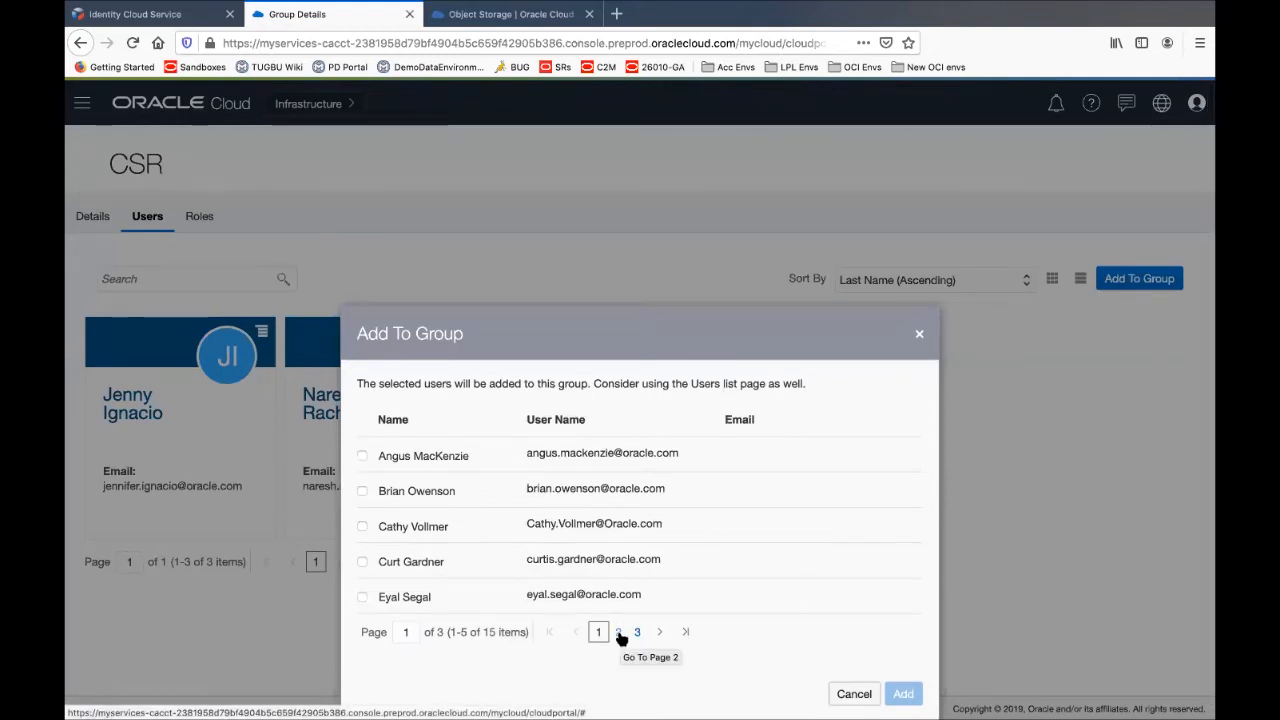
pyautogui.click(617, 634)
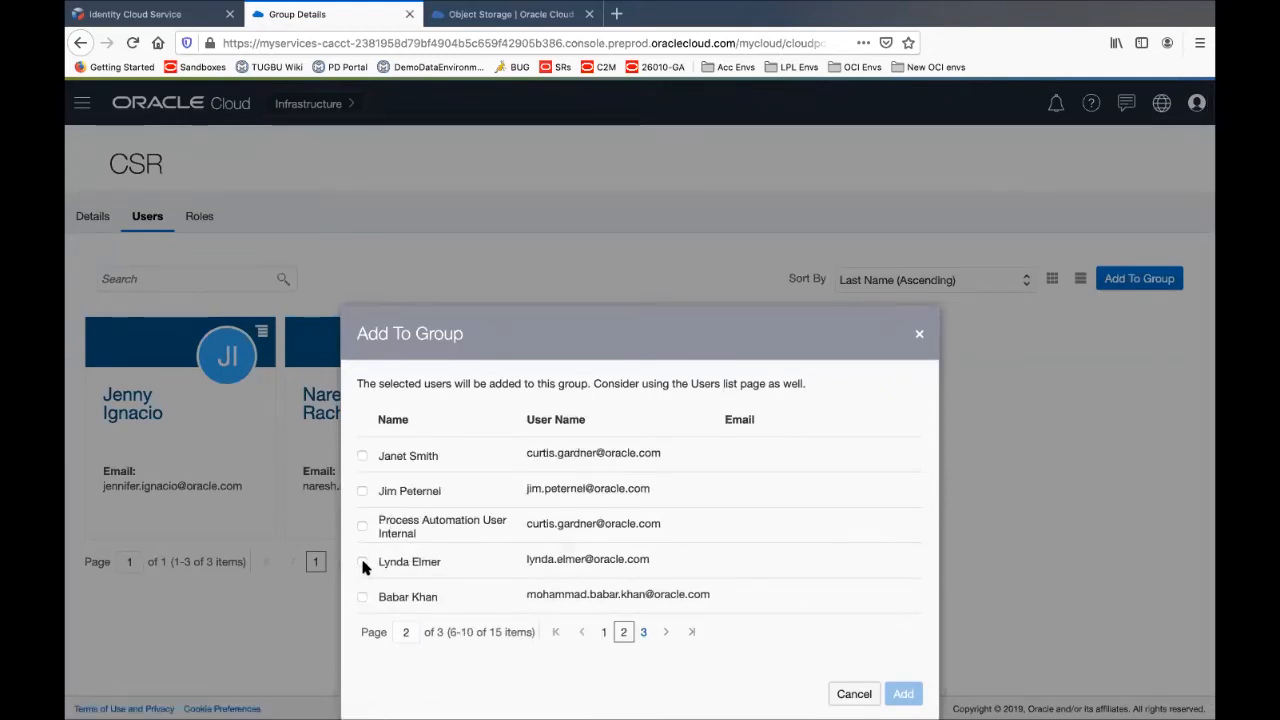
pyautogui.click(362, 561)
pyautogui.click(903, 693)
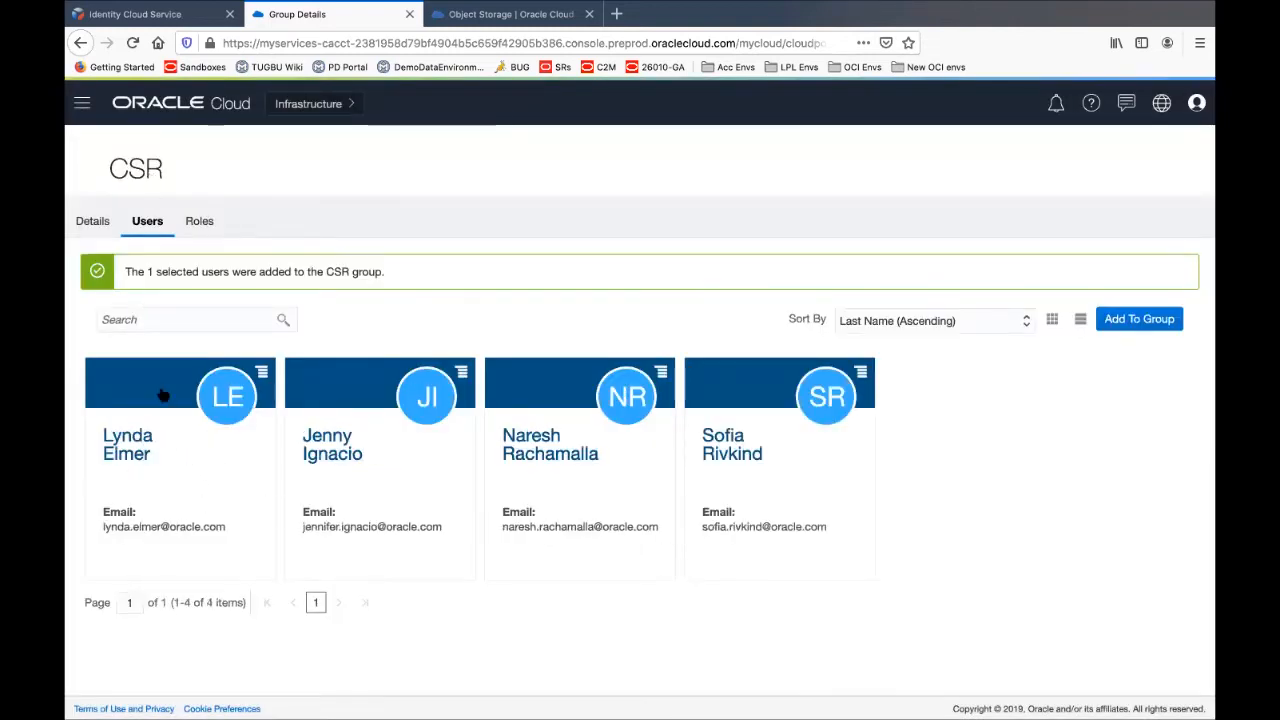
pyautogui.click(130, 446)
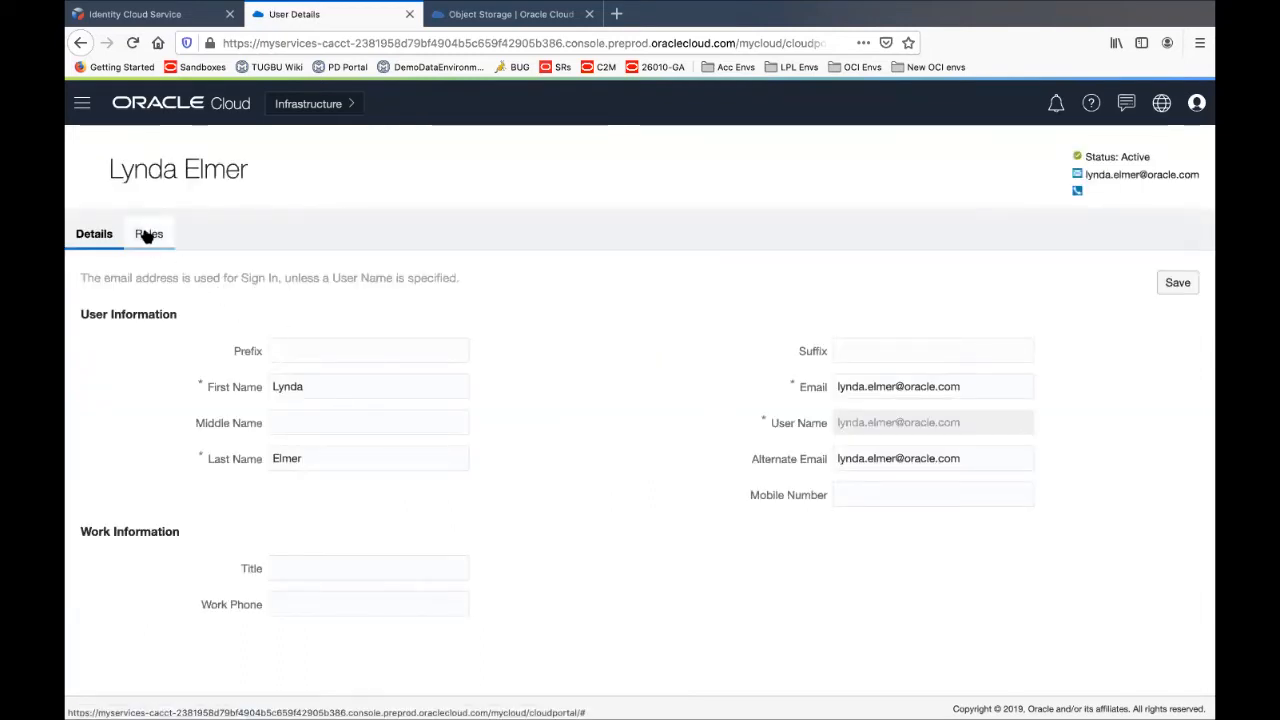
# Review the first CSR member's roles, including AppUser and BIConsumer on CCS-DEV, then return to the CSR group
pyautogui.click(149, 236)
pyautogui.scroll(-5, 438, 474)
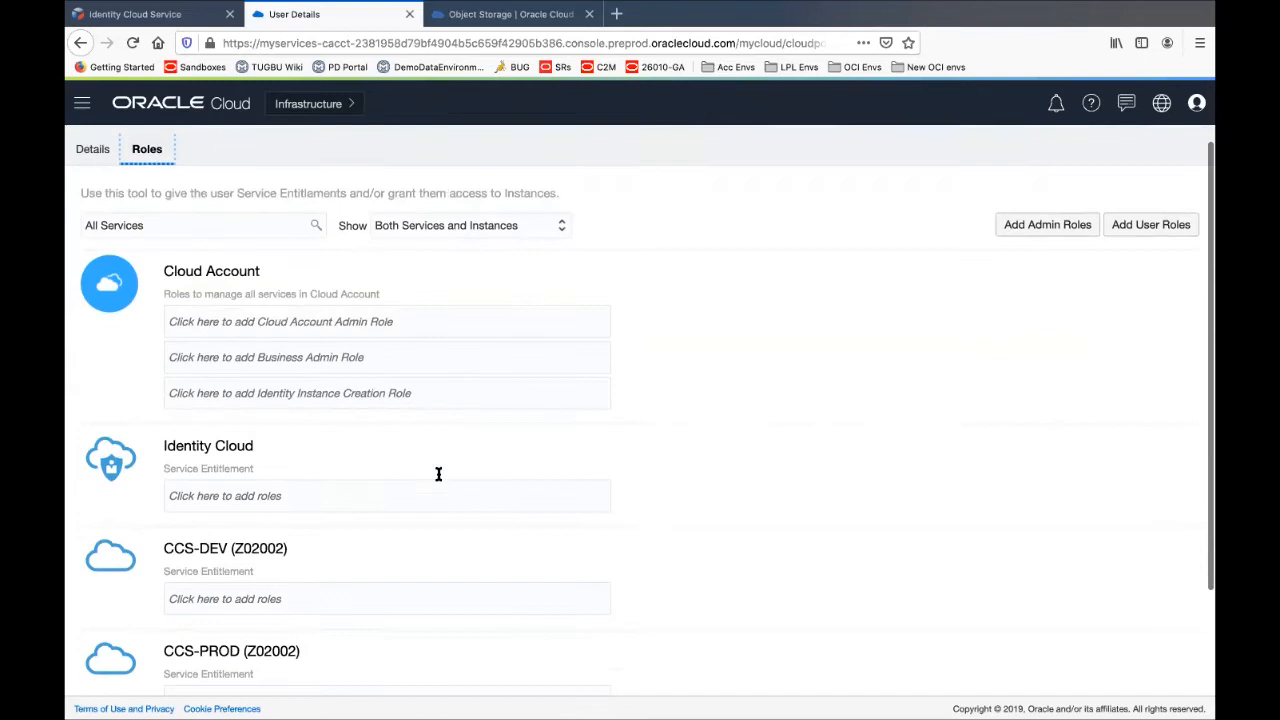
pyautogui.scroll(5, 438, 479)
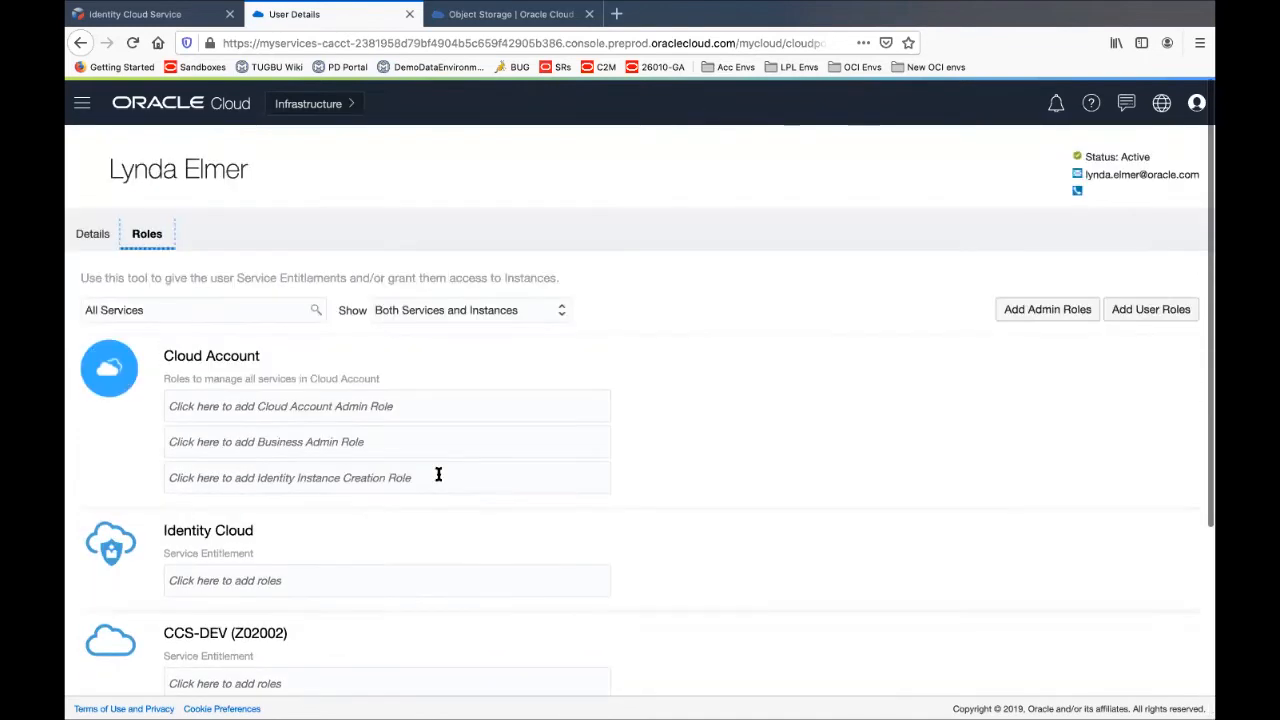
pyautogui.click(96, 238)
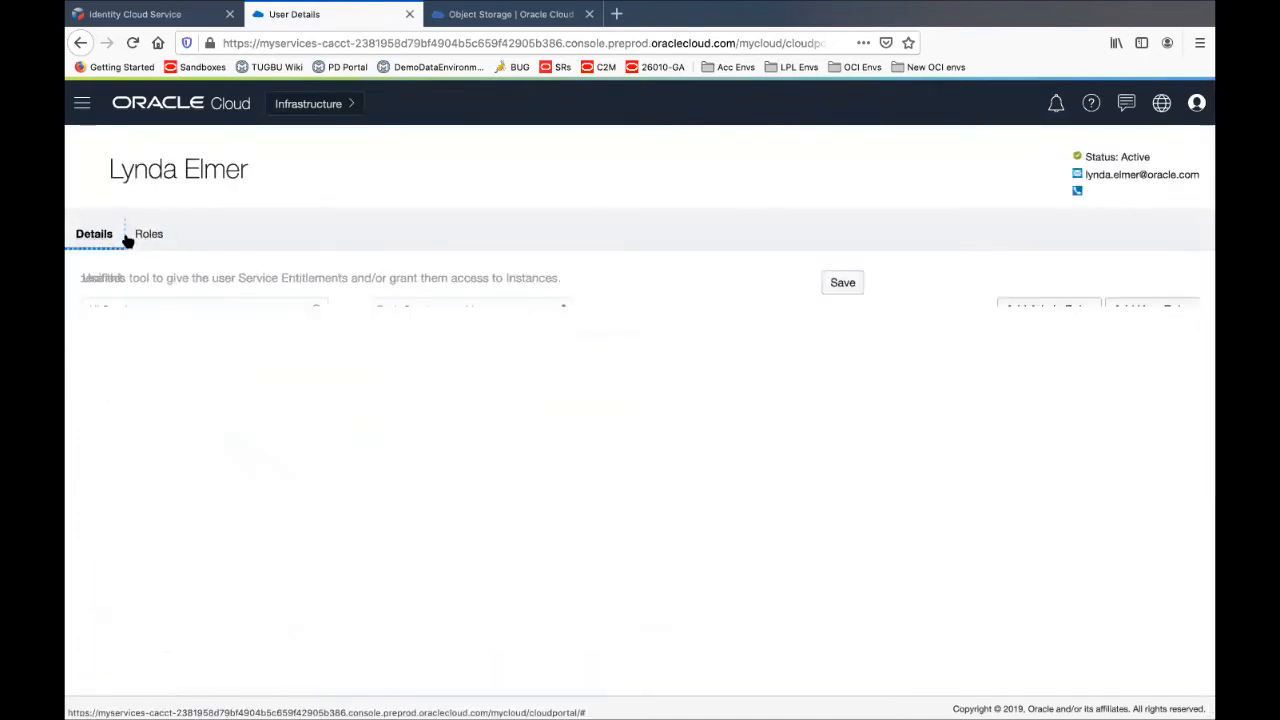
pyautogui.click(148, 236)
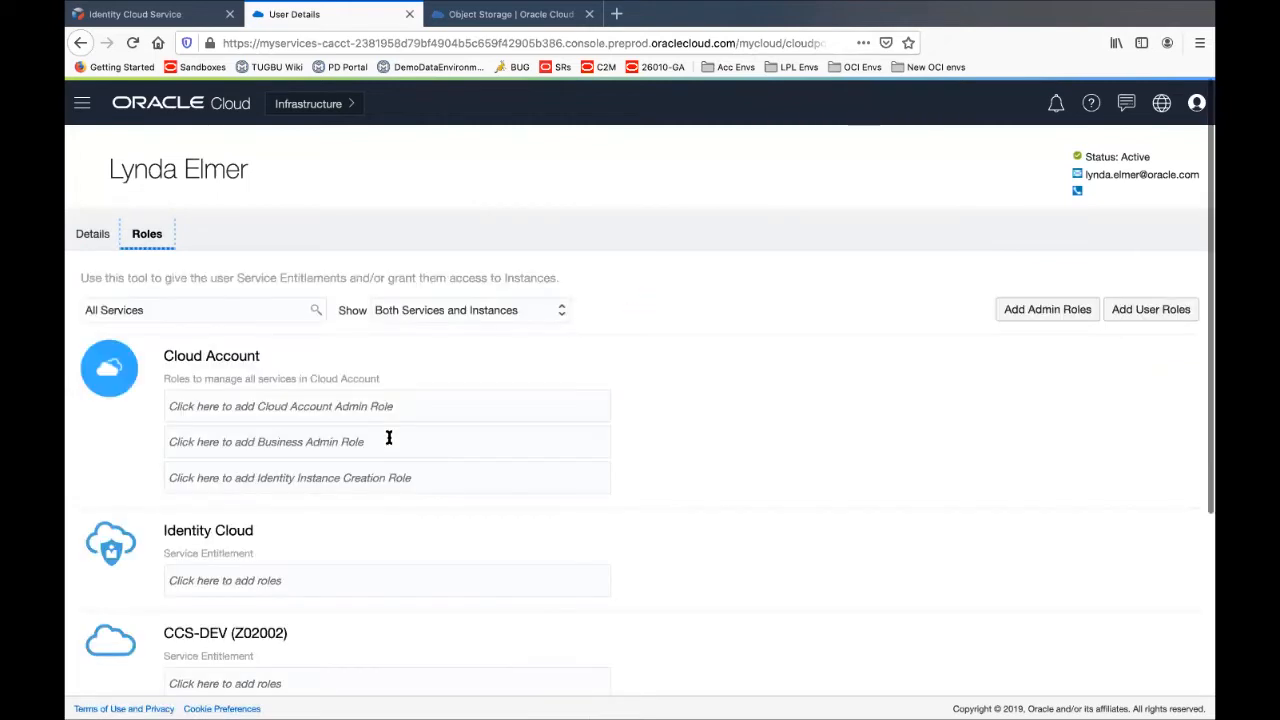
pyautogui.scroll(-5, 389, 440)
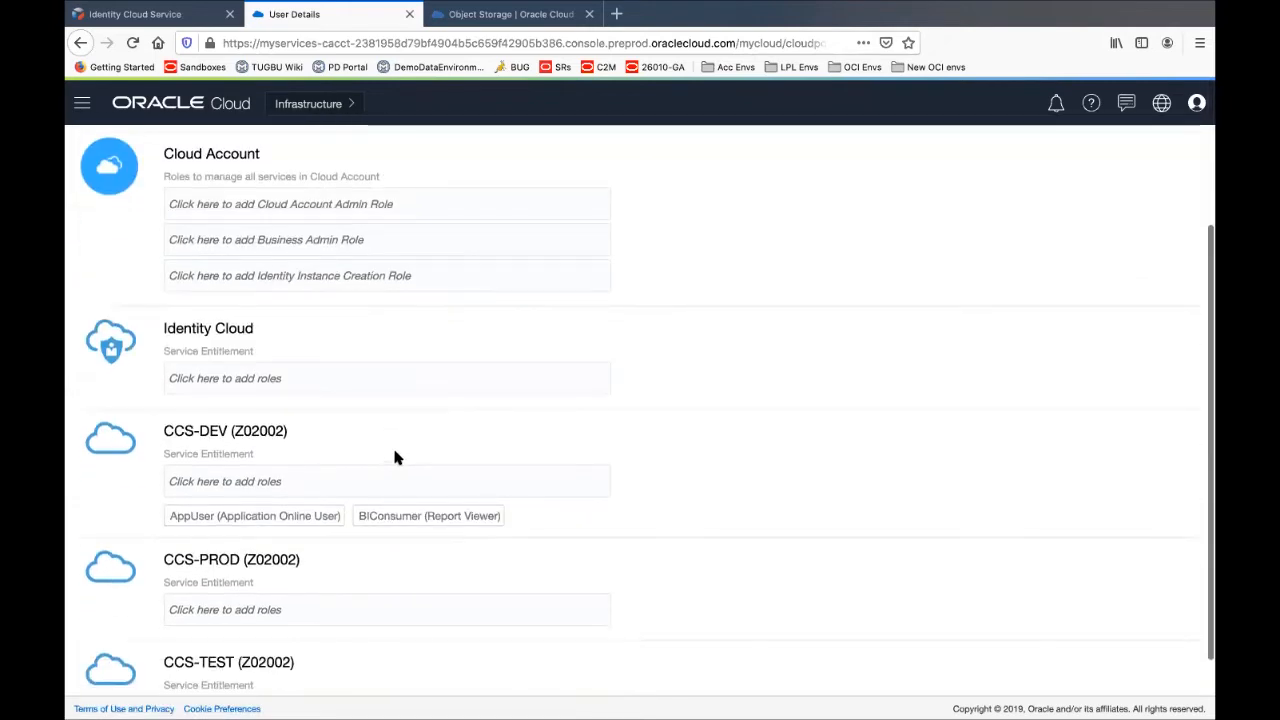
pyautogui.scroll(-1, 394, 451)
pyautogui.scroll(1, 394, 451)
pyautogui.scroll(-1, 394, 451)
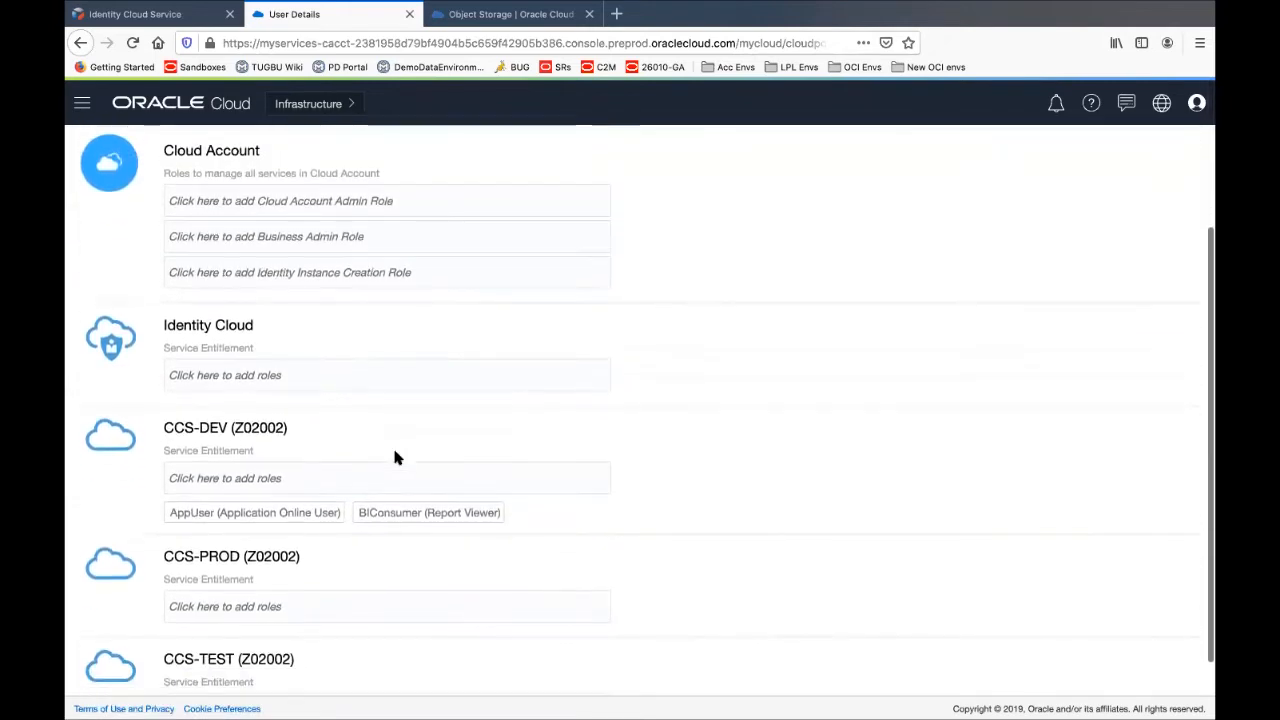
pyautogui.scroll(-1, 394, 452)
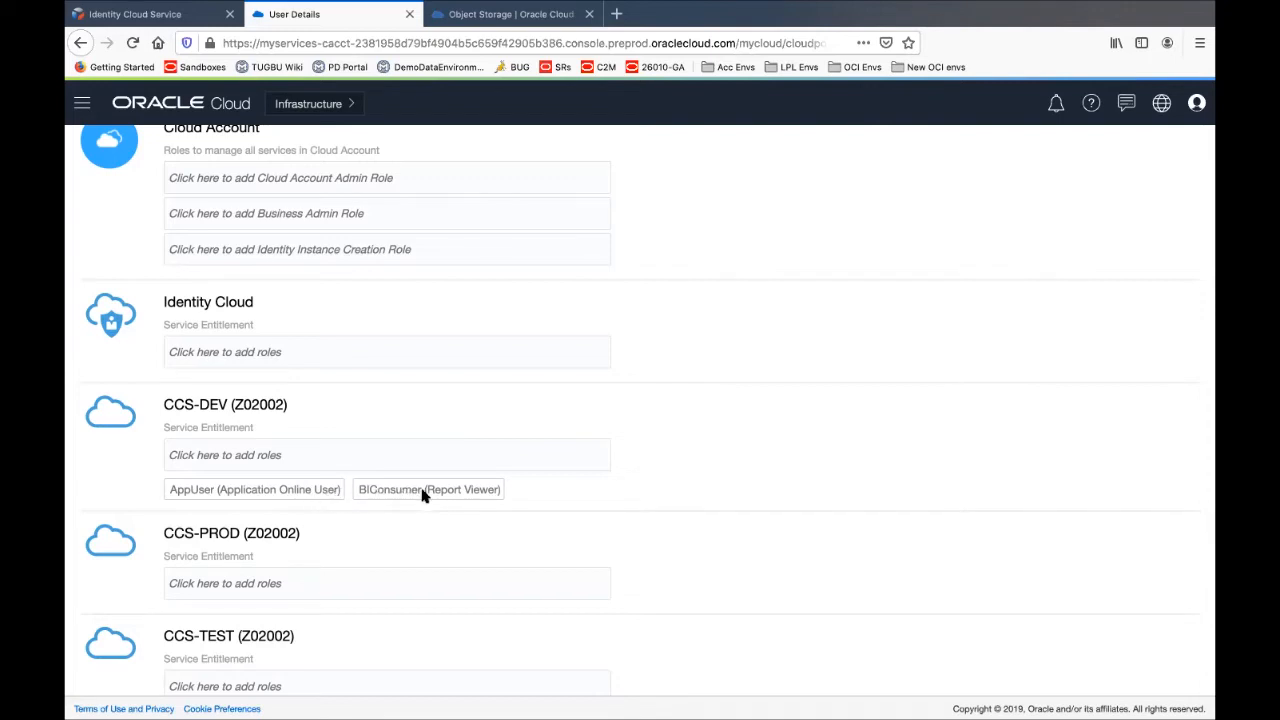
pyautogui.scroll(1, 498, 466)
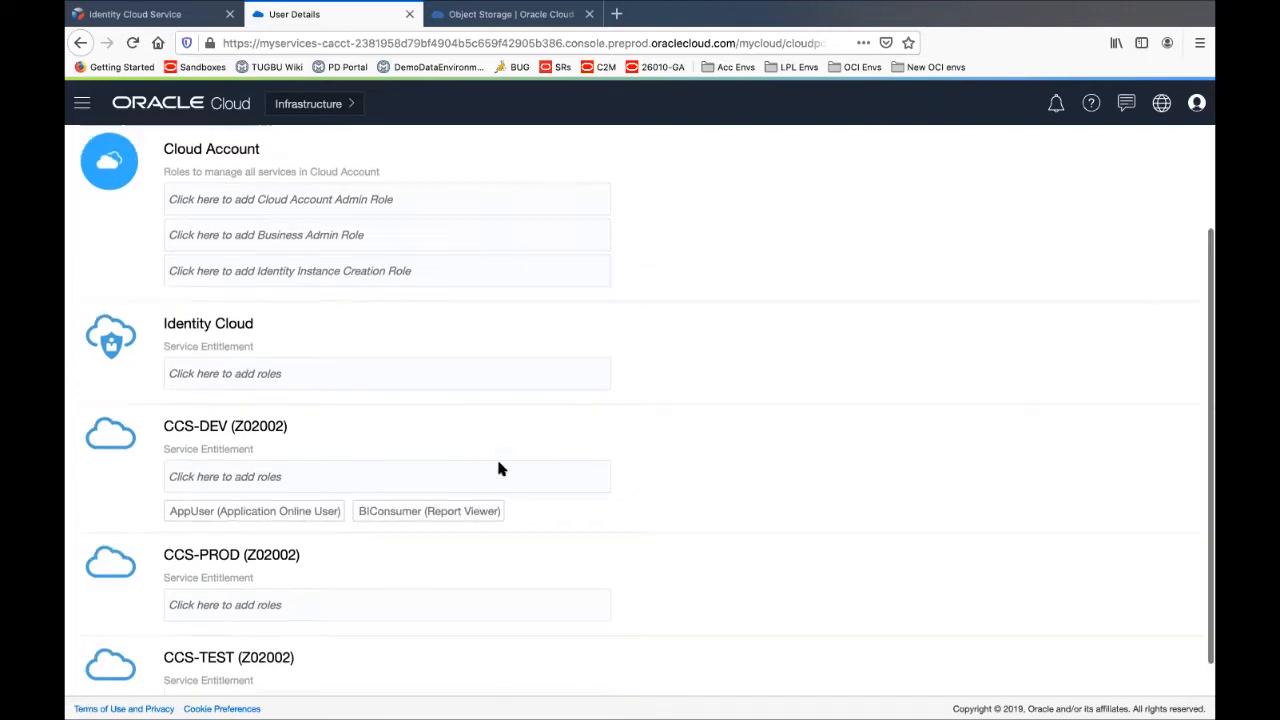
pyautogui.scroll(5, 500, 466)
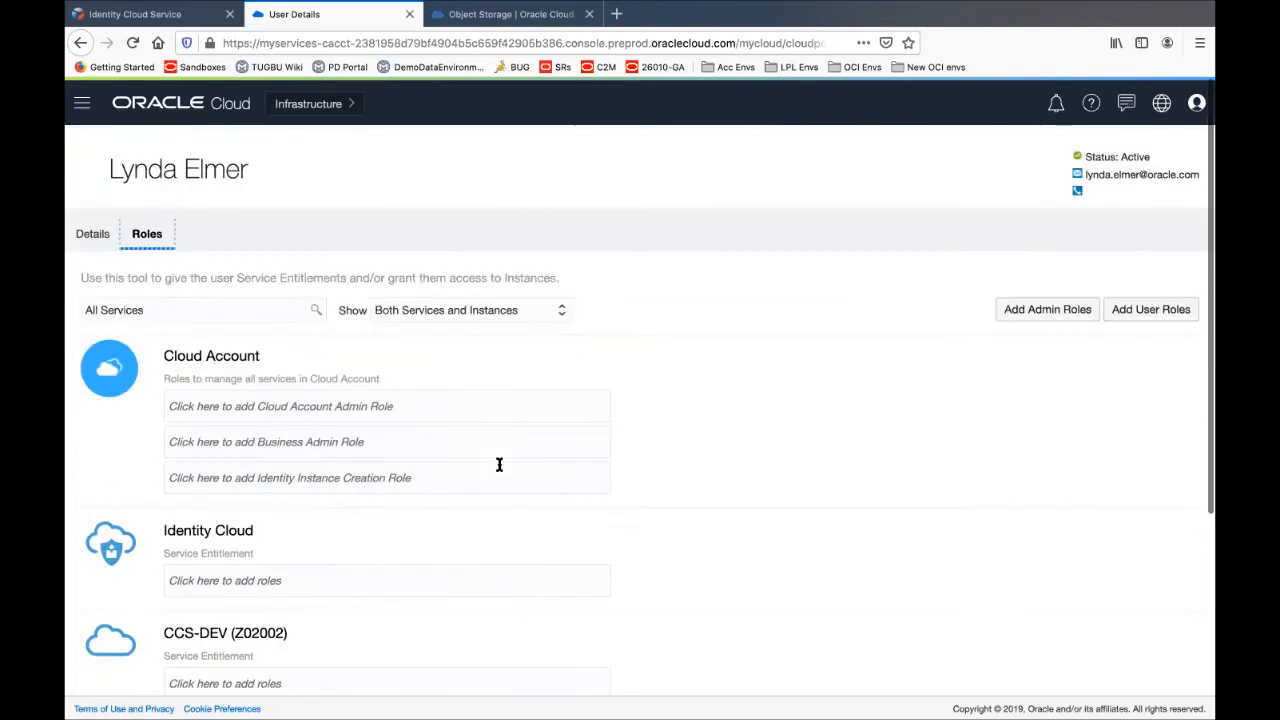
pyautogui.click(84, 168)
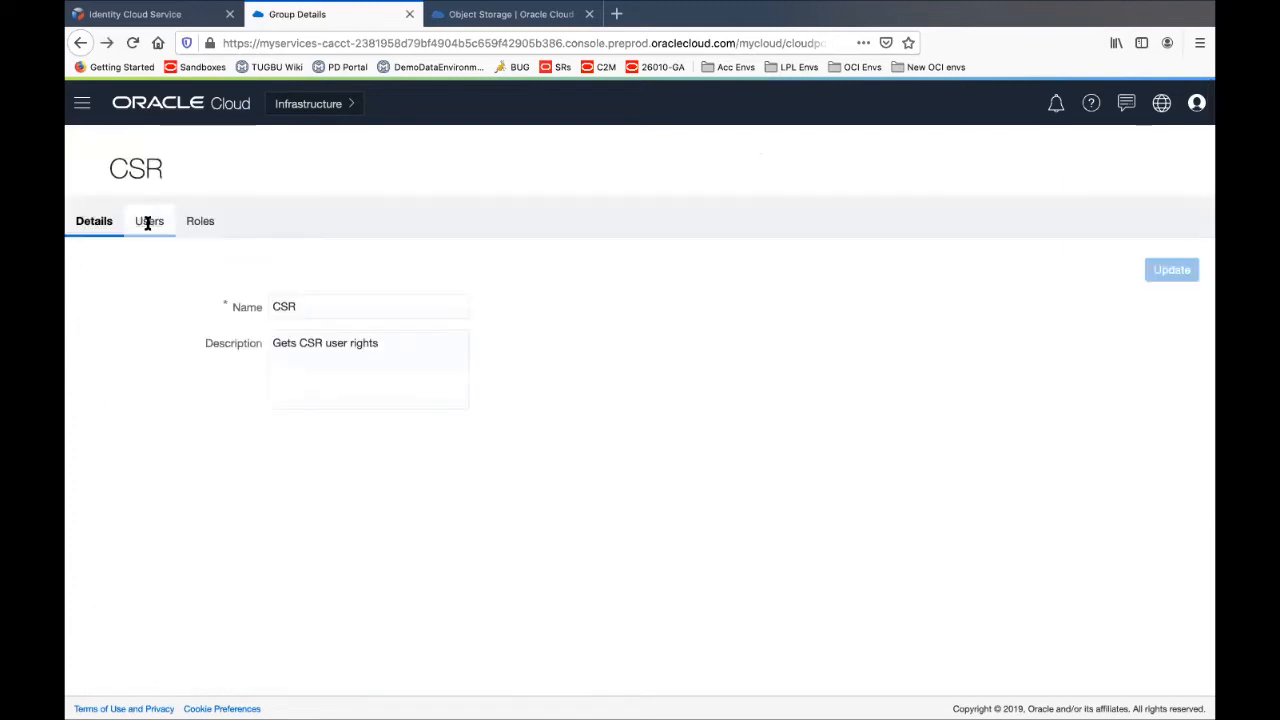
# Remove the first member from the CSR group, leaving three users, and return to the administration-tasks slide
pyautogui.click(149, 221)
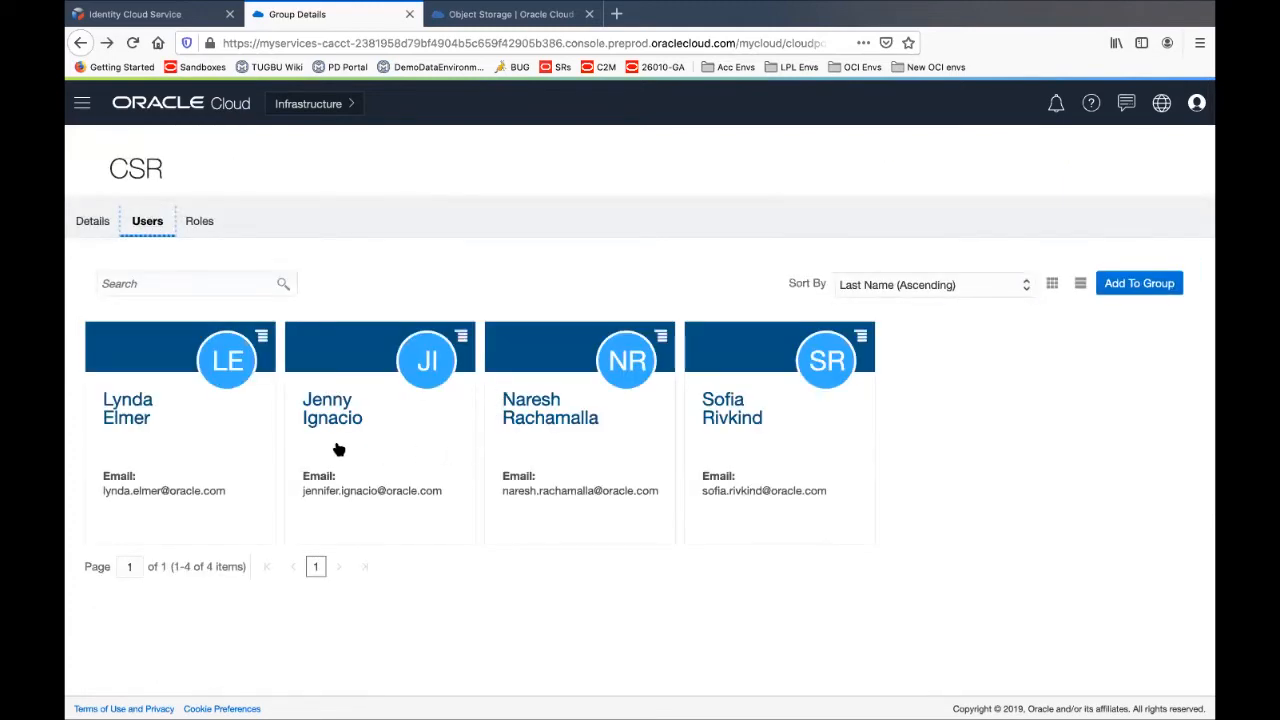
pyautogui.click(261, 336)
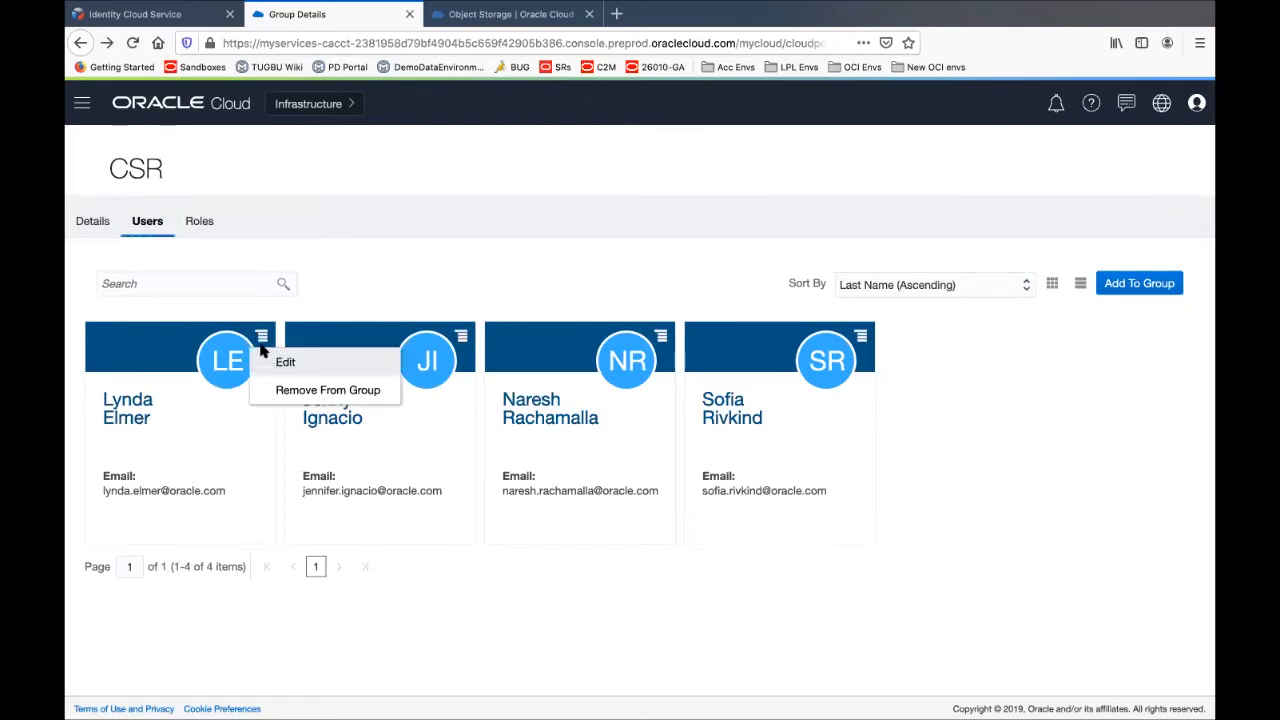
pyautogui.click(294, 390)
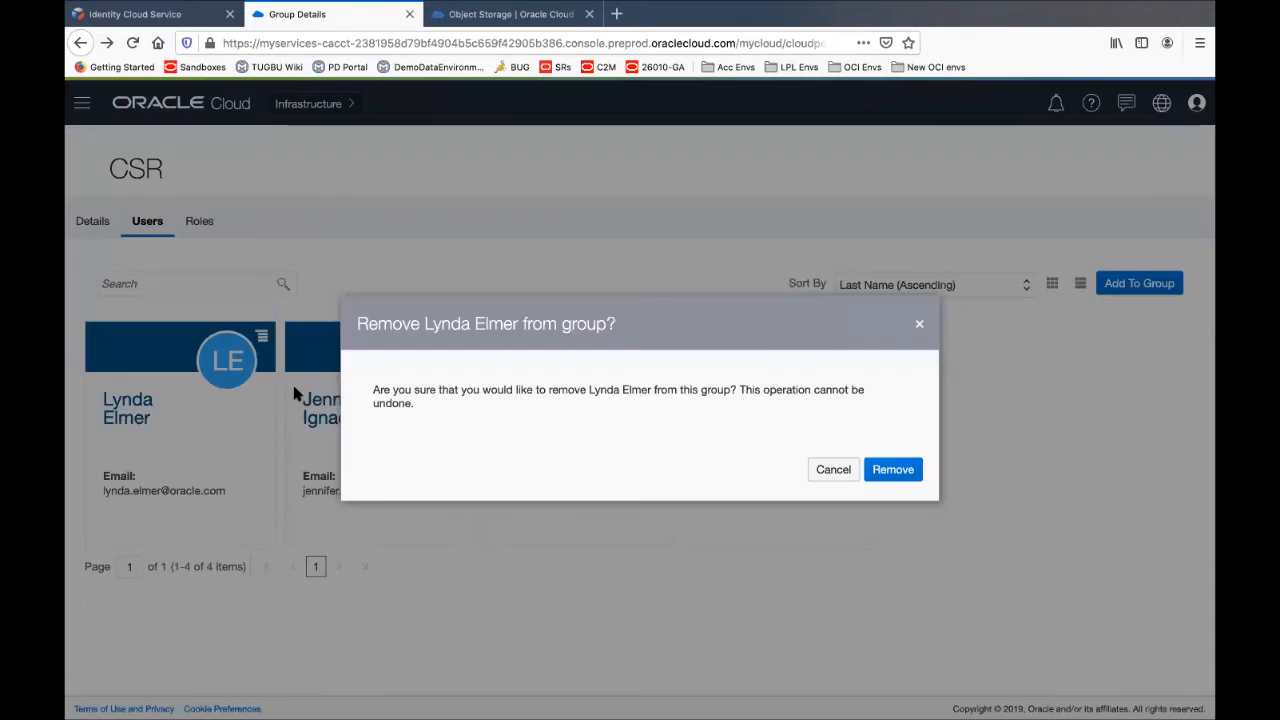
pyautogui.click(891, 470)
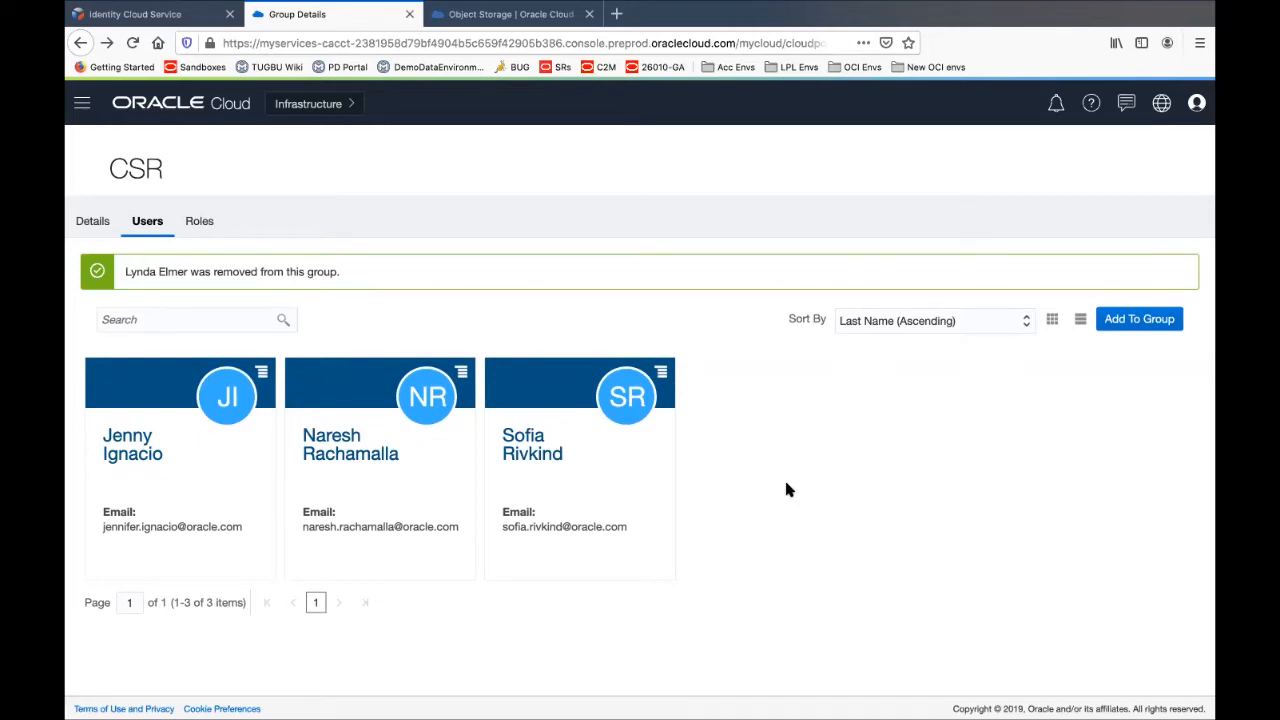
pyautogui.press('super+Tab')
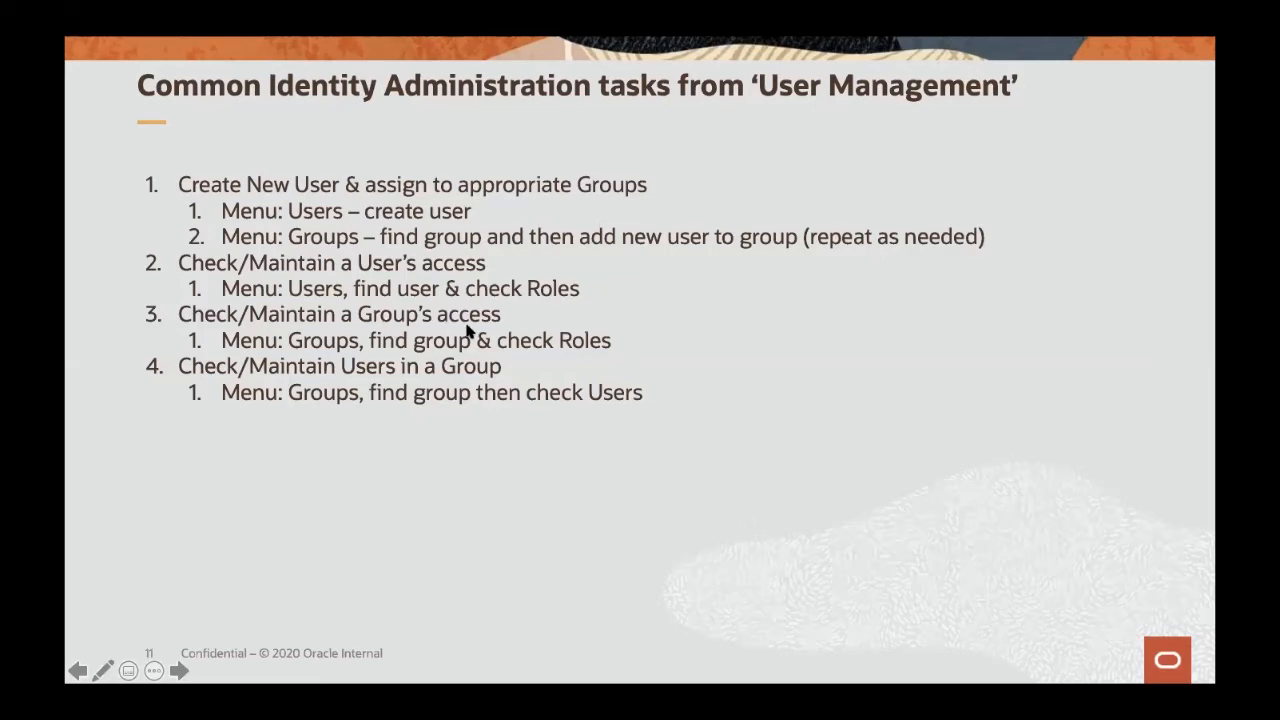
pyautogui.press('super+Tab')
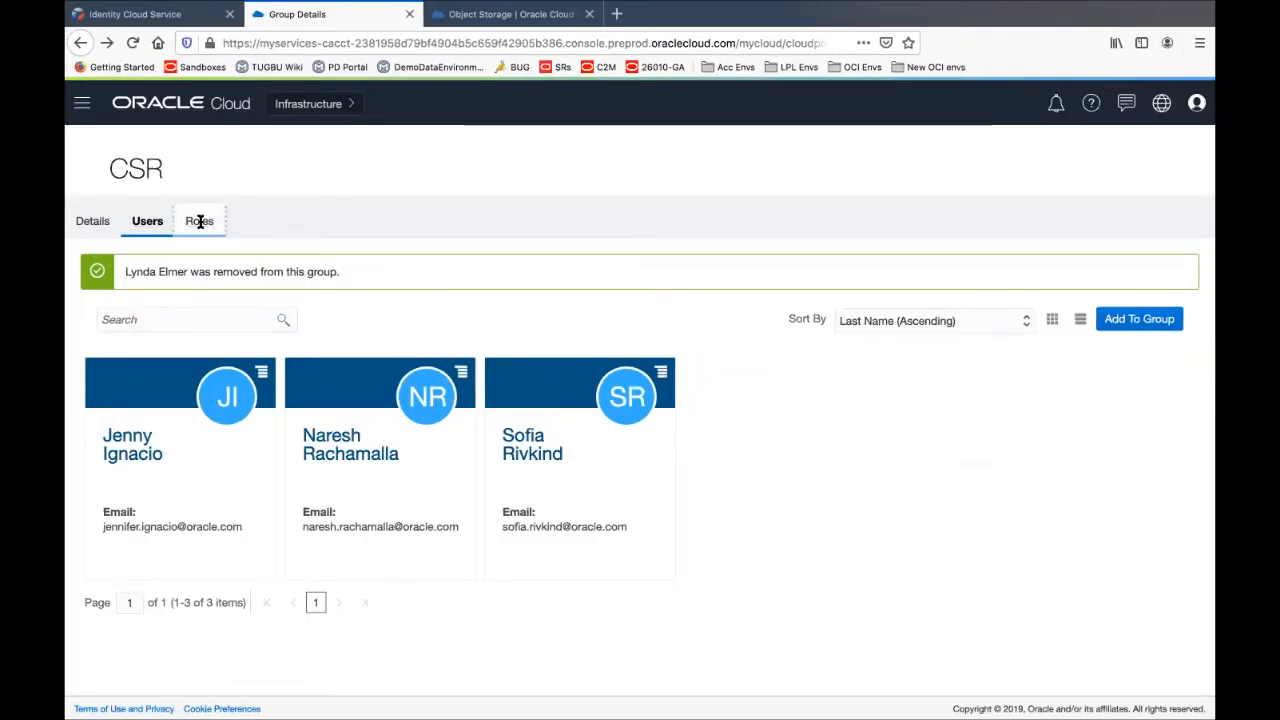
# Add the TestDeveloper (UTA Testing Developer) role to the CSR group's CCS-DEV entitlement
pyautogui.click(200, 221)
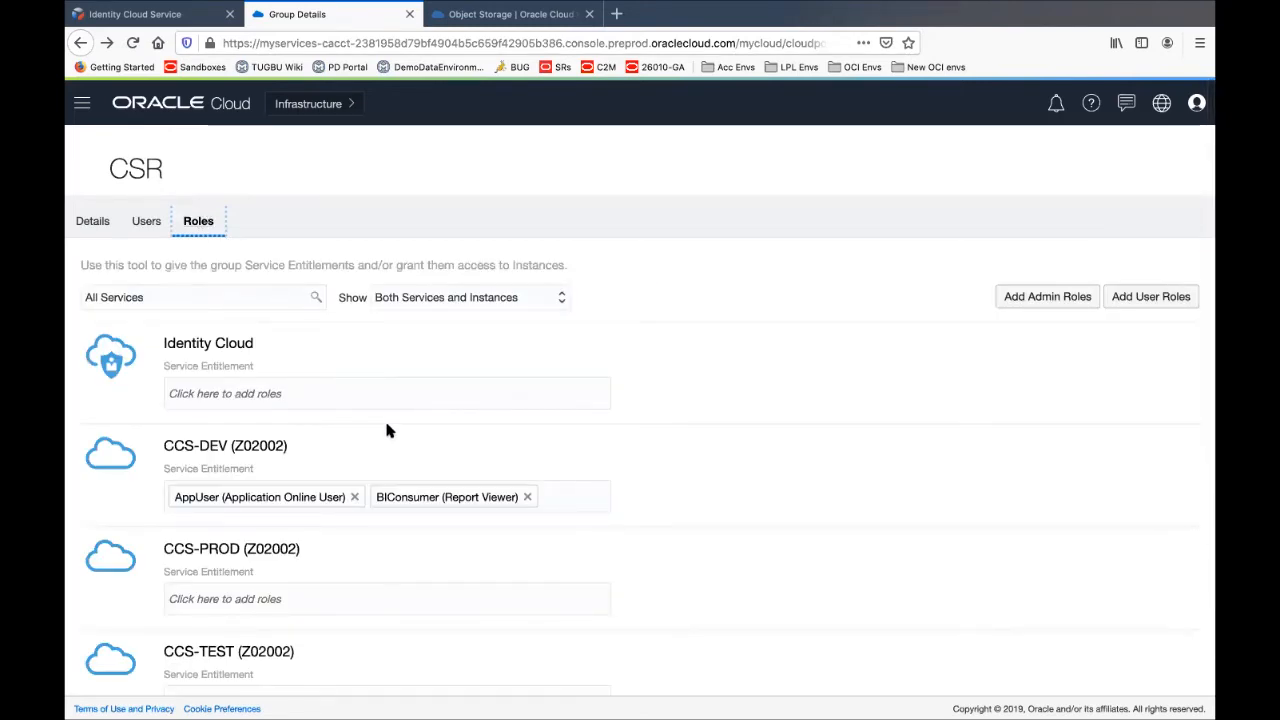
pyautogui.scroll(-2, 388, 430)
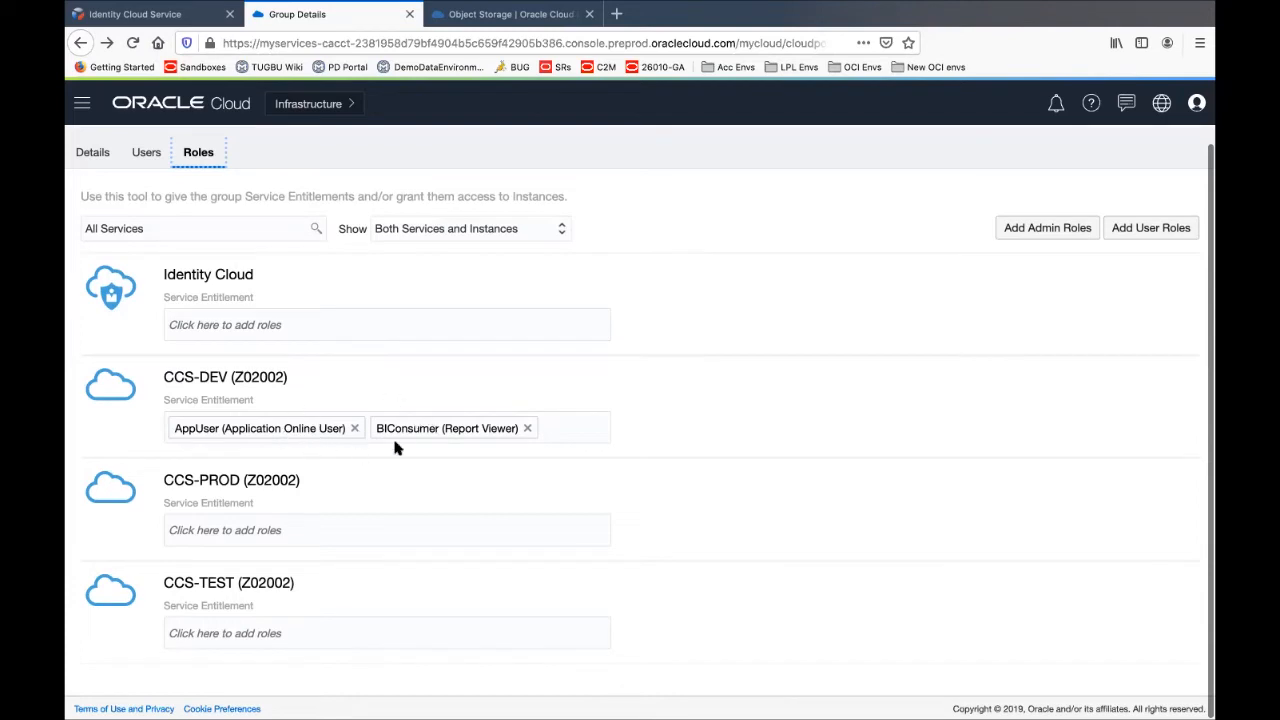
pyautogui.click(561, 428)
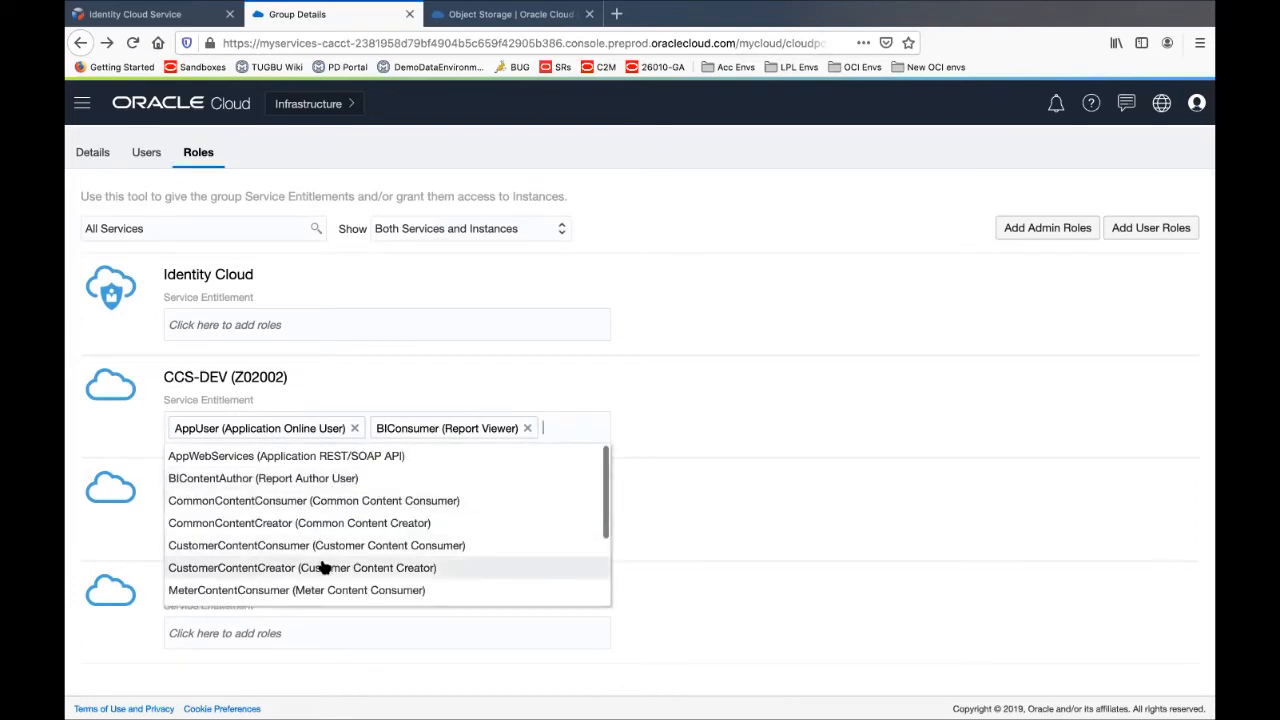
pyautogui.scroll(-2, 324, 566)
pyautogui.scroll(-1, 324, 566)
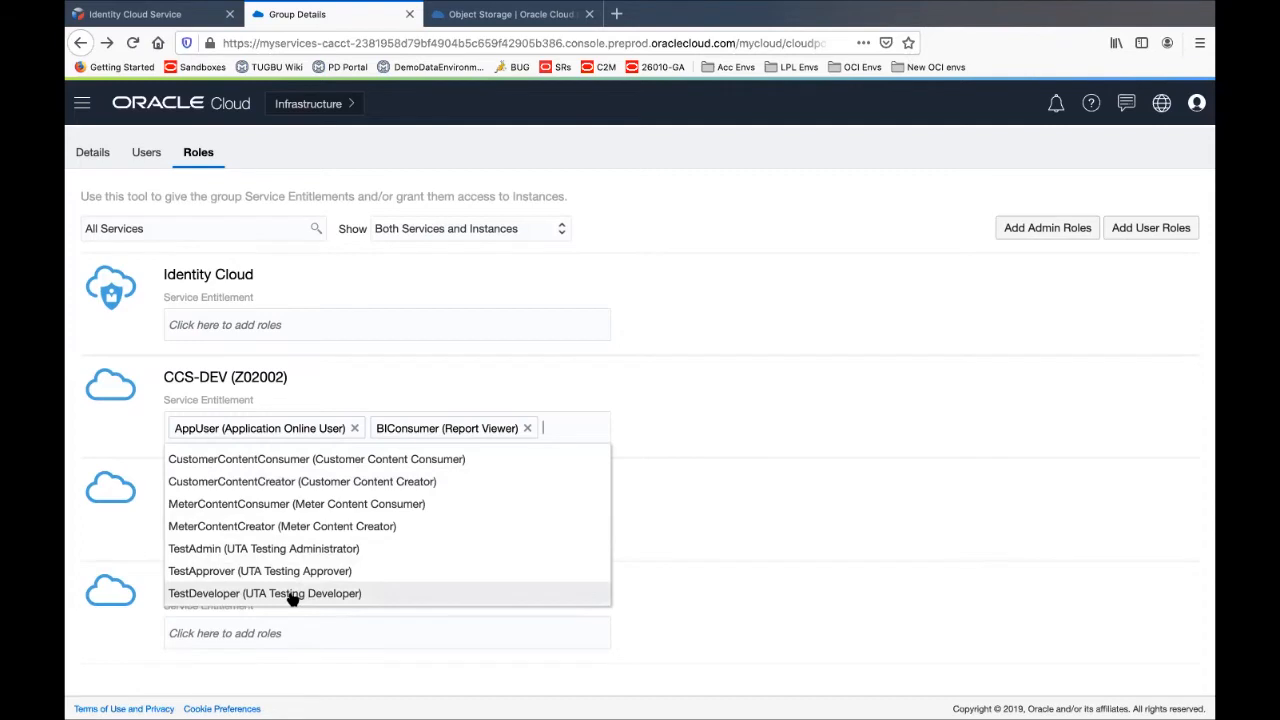
pyautogui.click(290, 594)
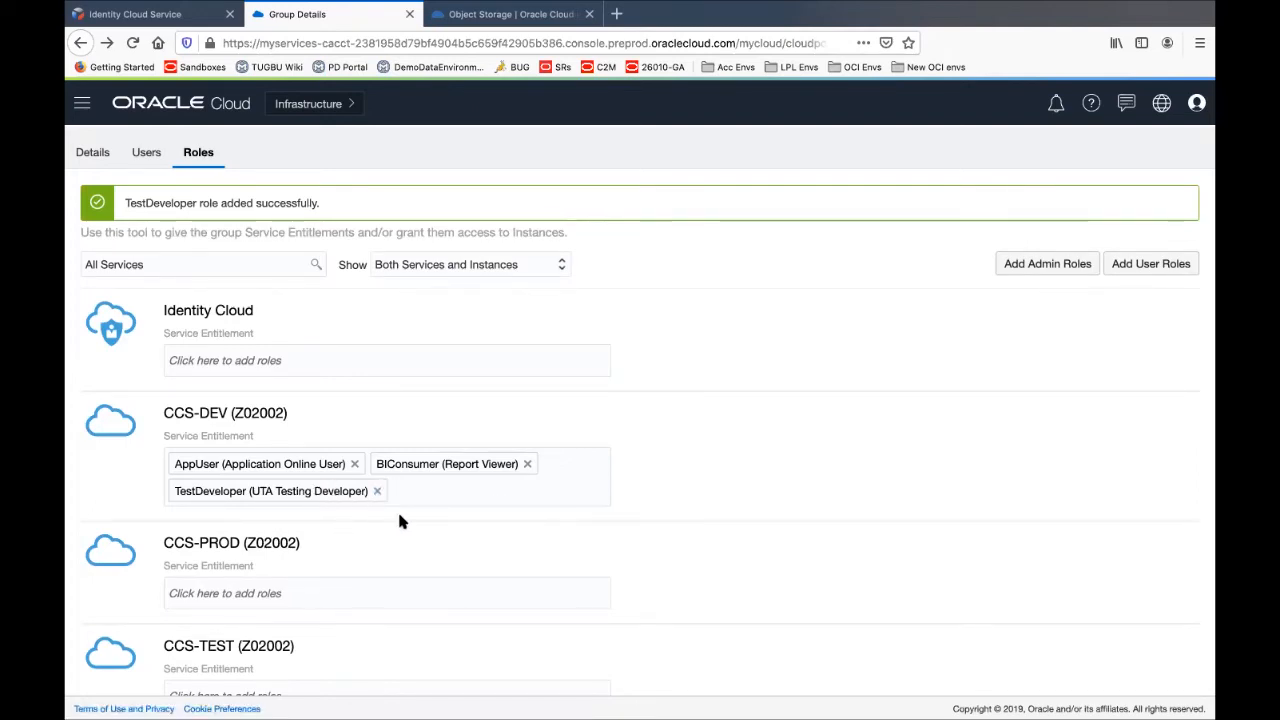
pyautogui.press('super+Tab')
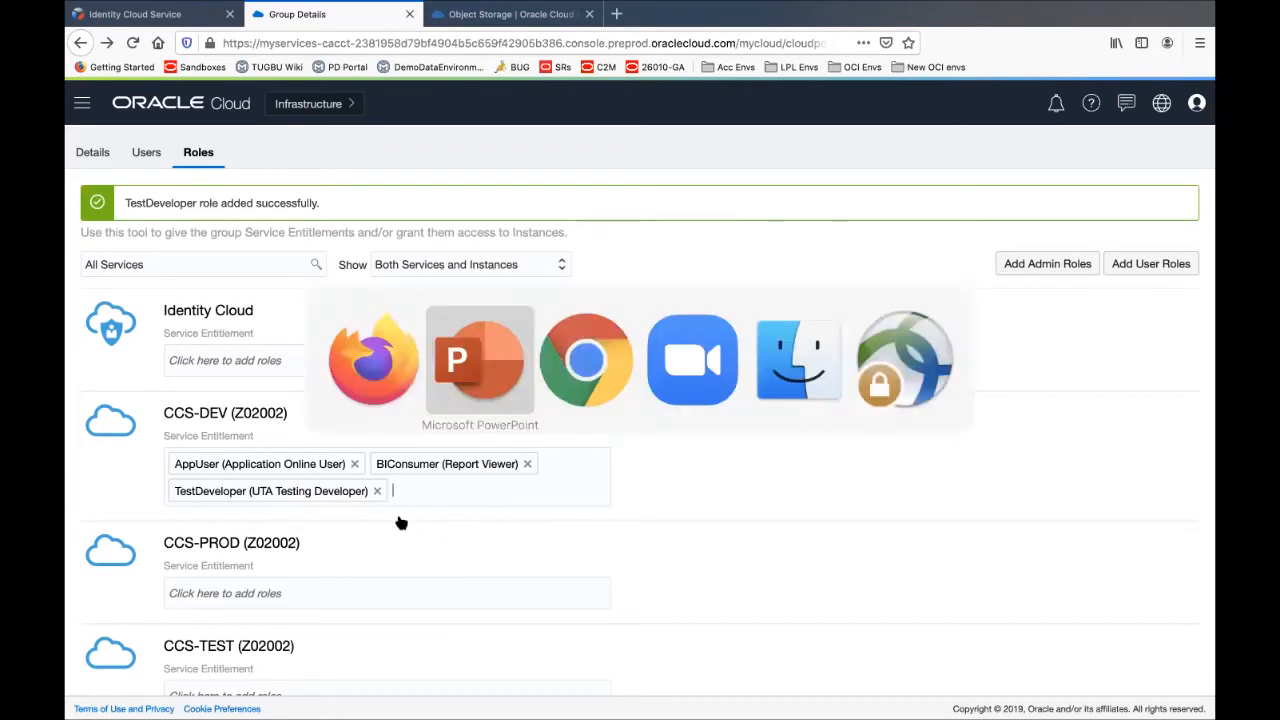
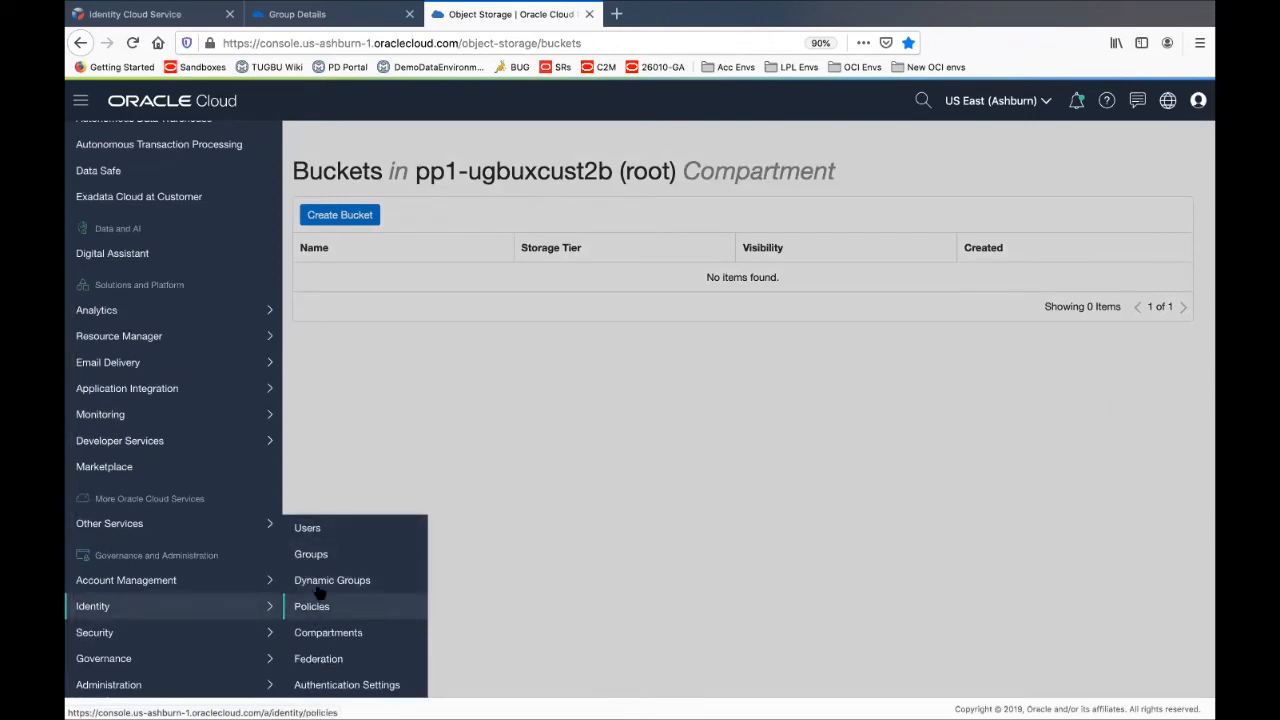
# Open Identity Users and scroll through the six local users, including the DEV, PROD and TEST CCS app users
pyautogui.click(315, 532)
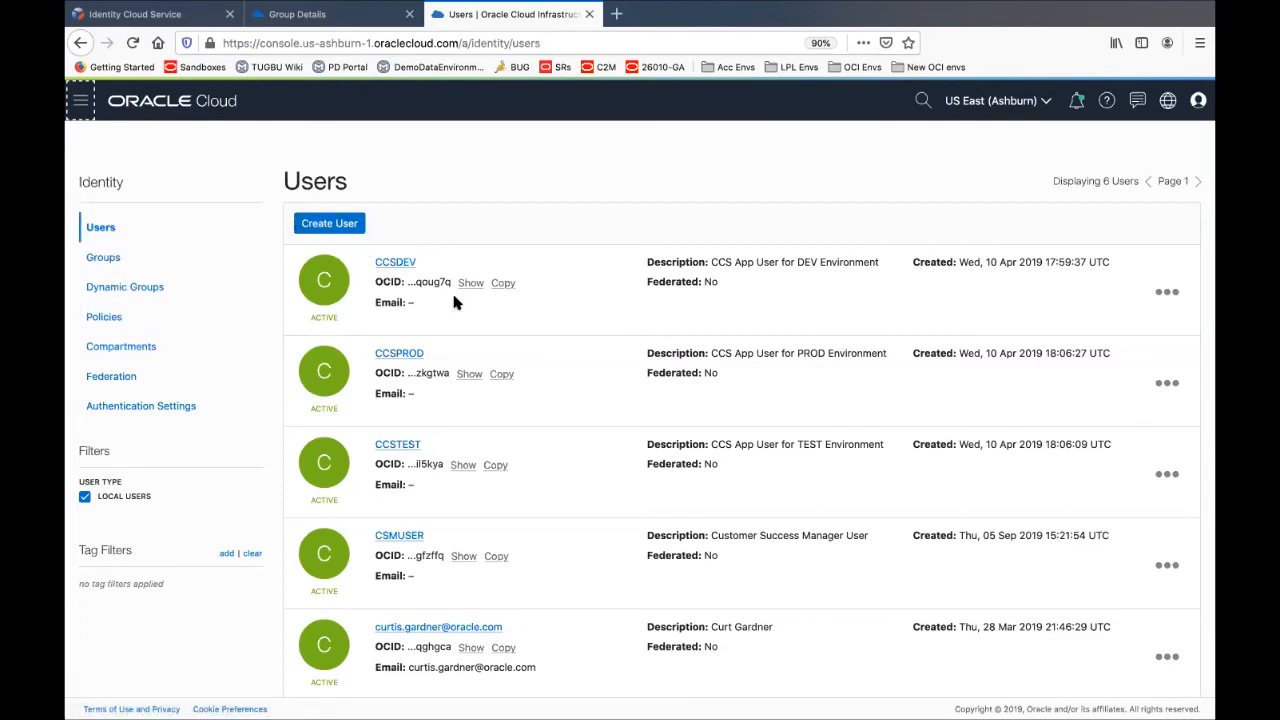
pyautogui.scroll(-2, 453, 298)
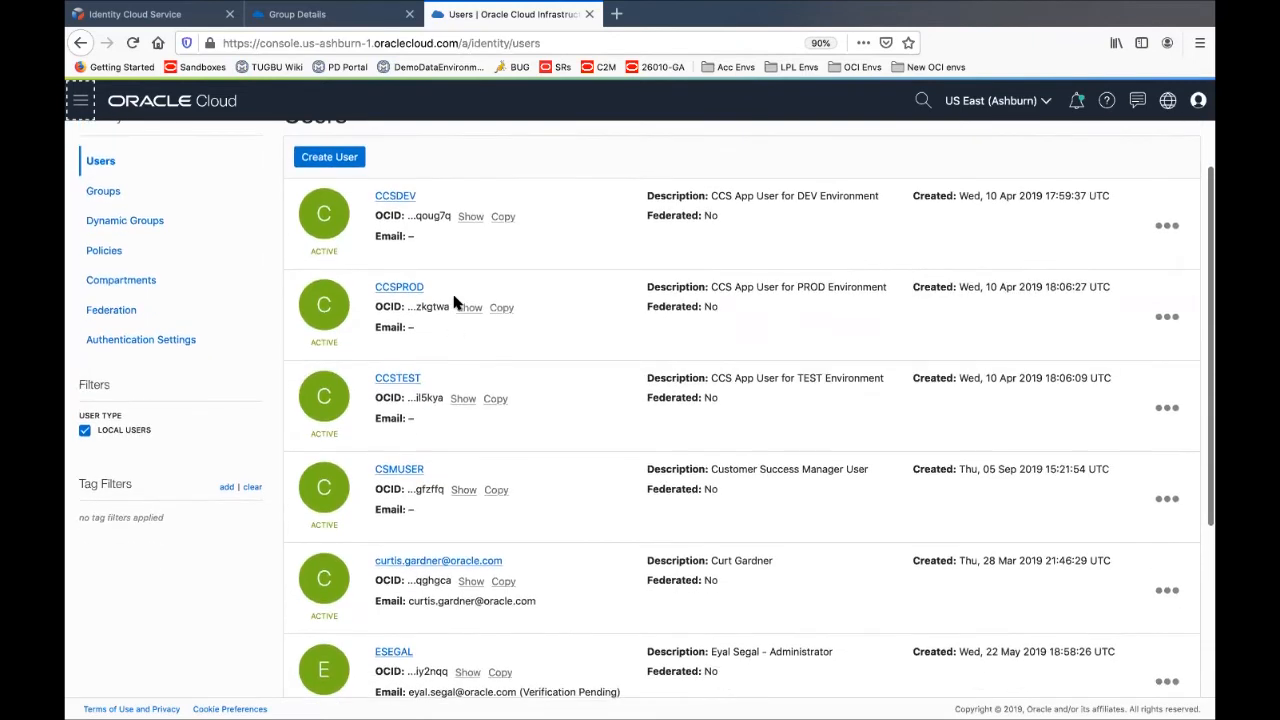
pyautogui.scroll(1, 453, 298)
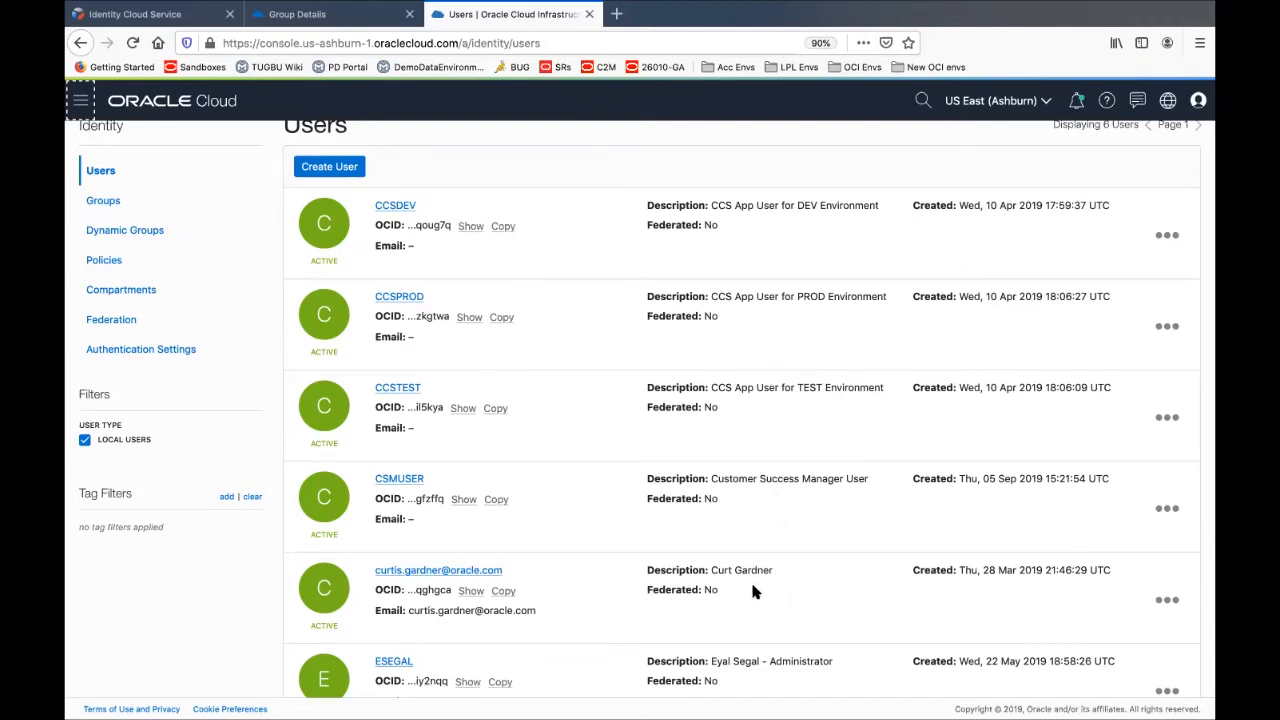
pyautogui.scroll(-2, 750, 592)
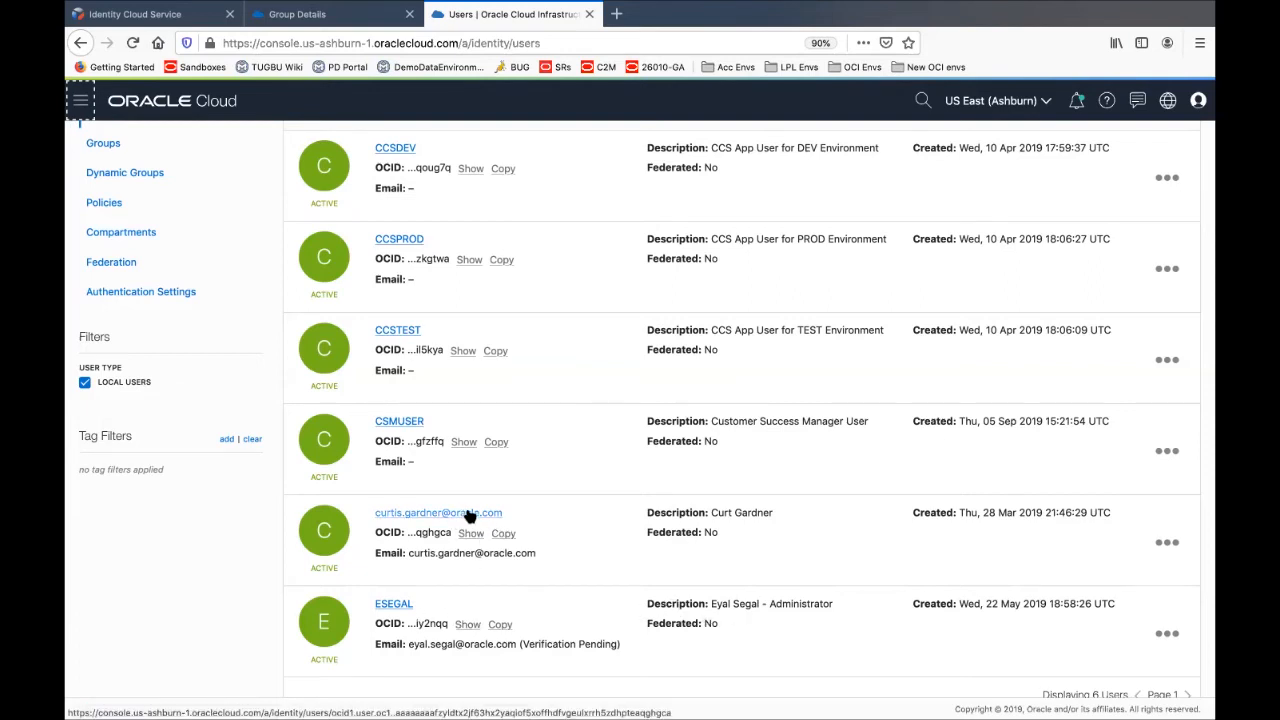
pyautogui.click(397, 515)
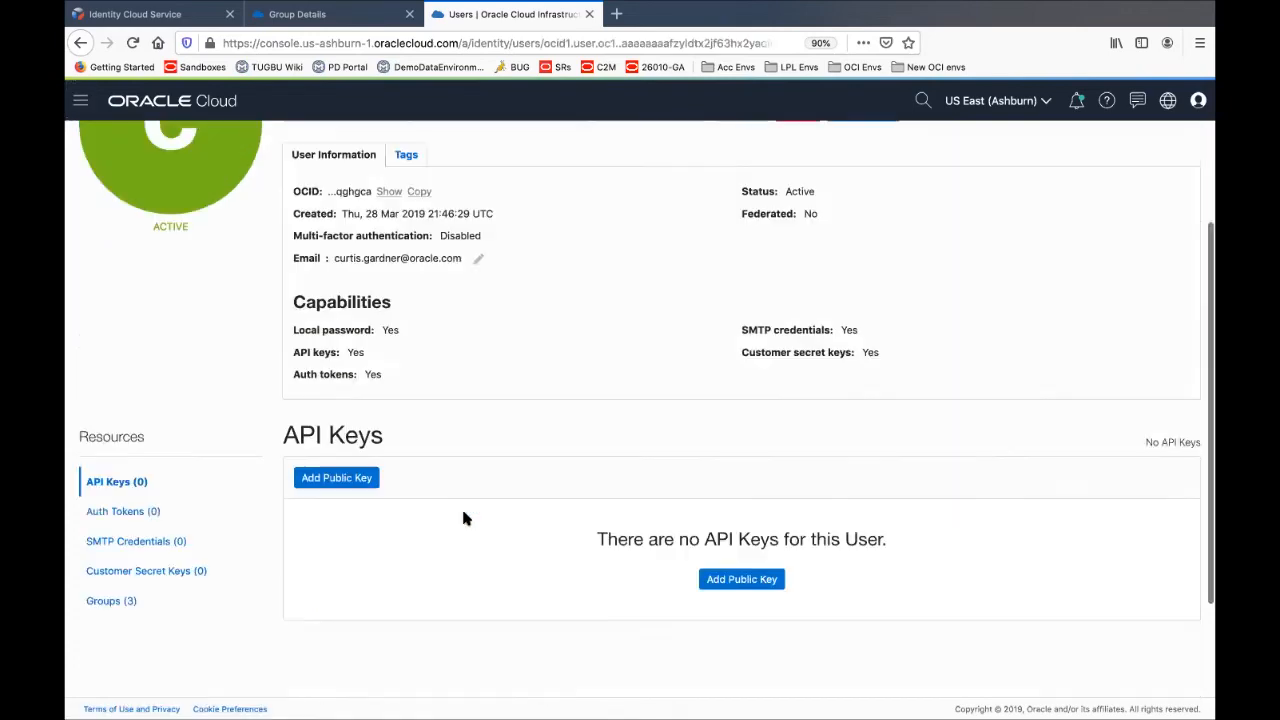
pyautogui.scroll(3, 482, 380)
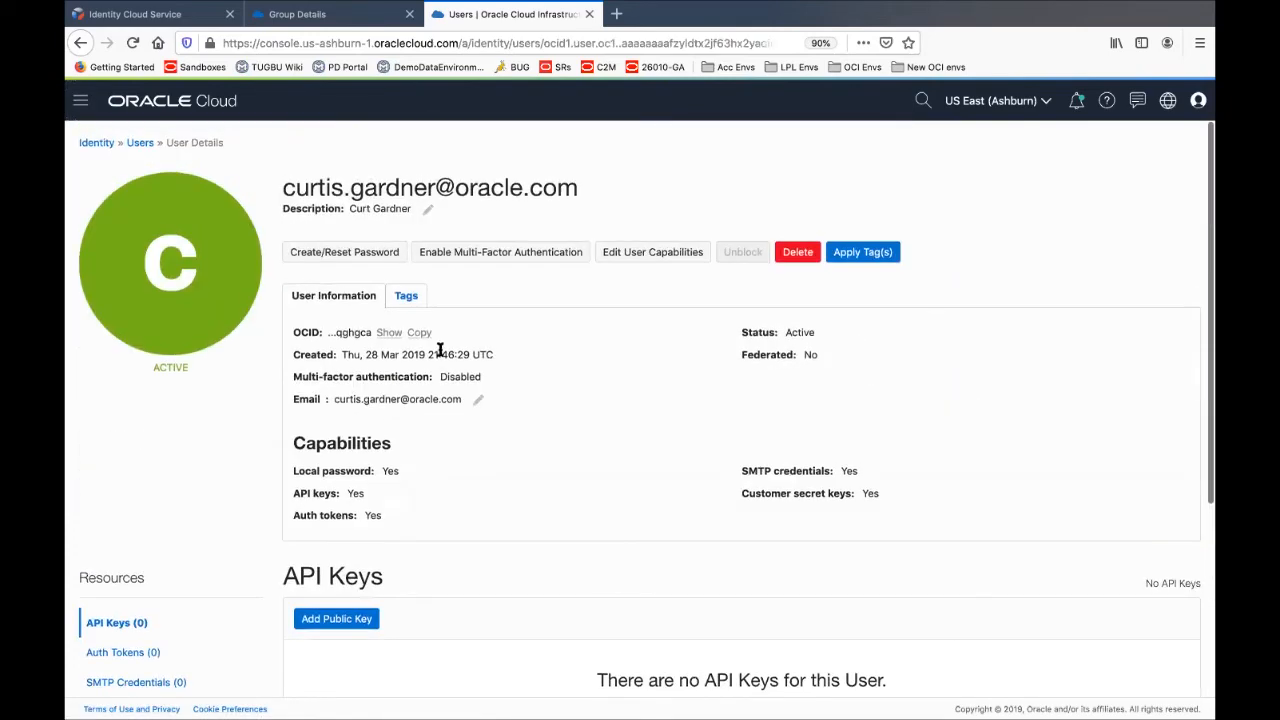
pyautogui.scroll(-1, 625, 564)
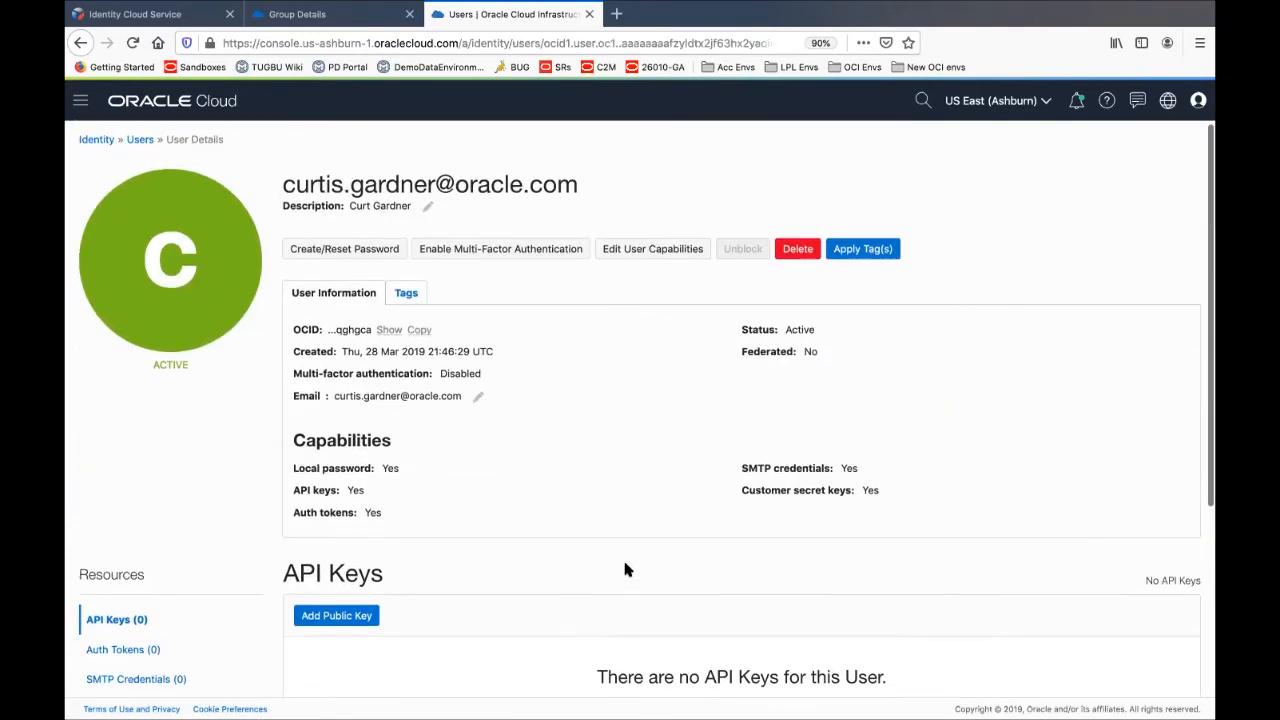
pyautogui.scroll(1, 625, 564)
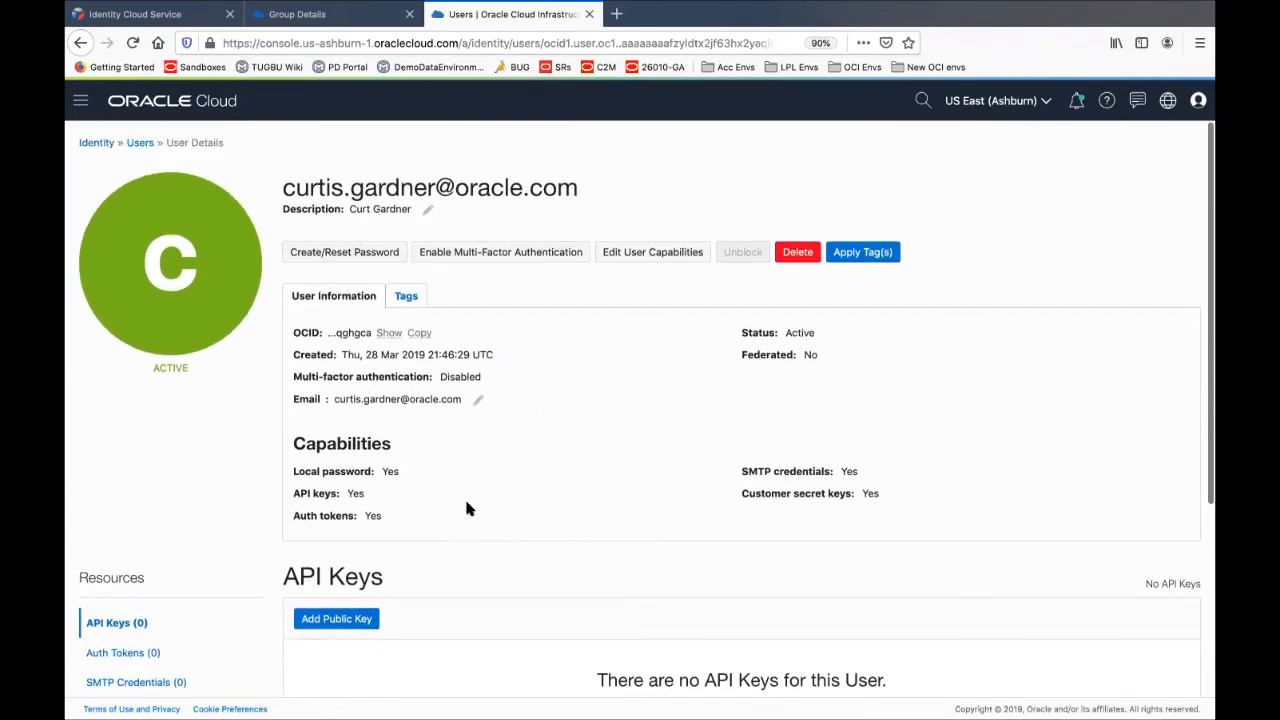
pyautogui.click(139, 145)
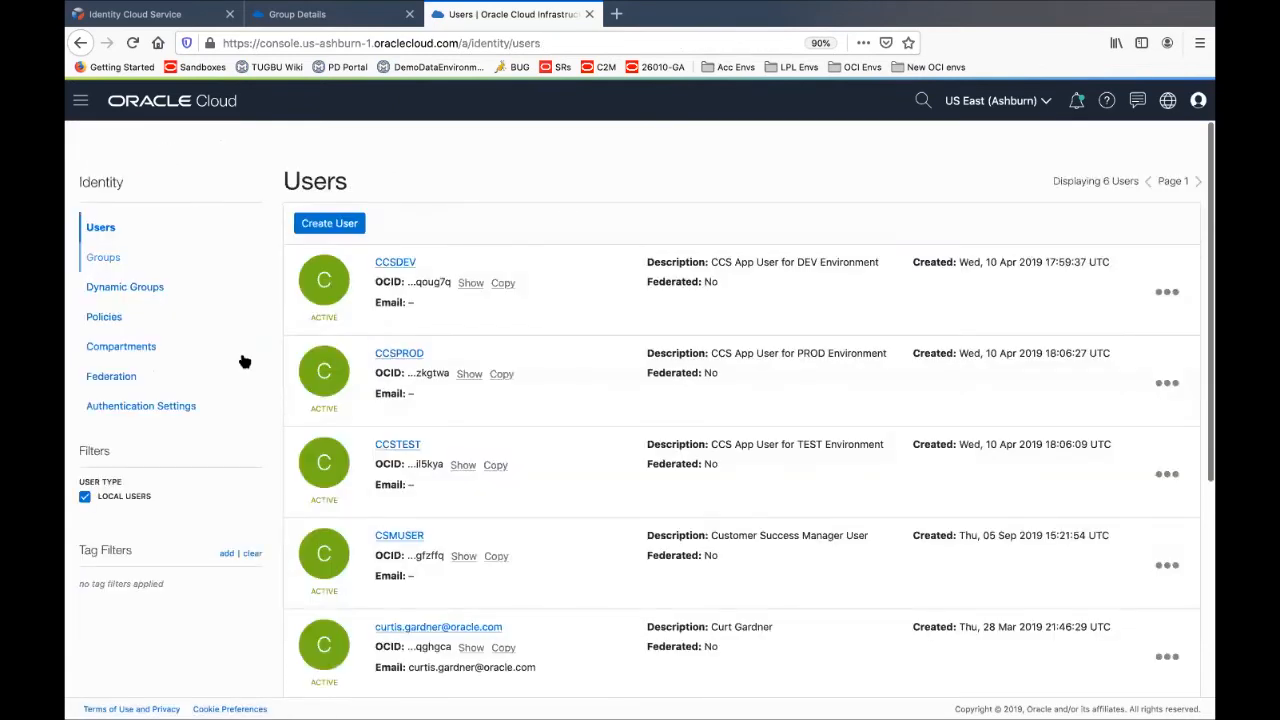
# Start a new user named 'username', enter the user's e-mail, and try to create it
pyautogui.click(329, 226)
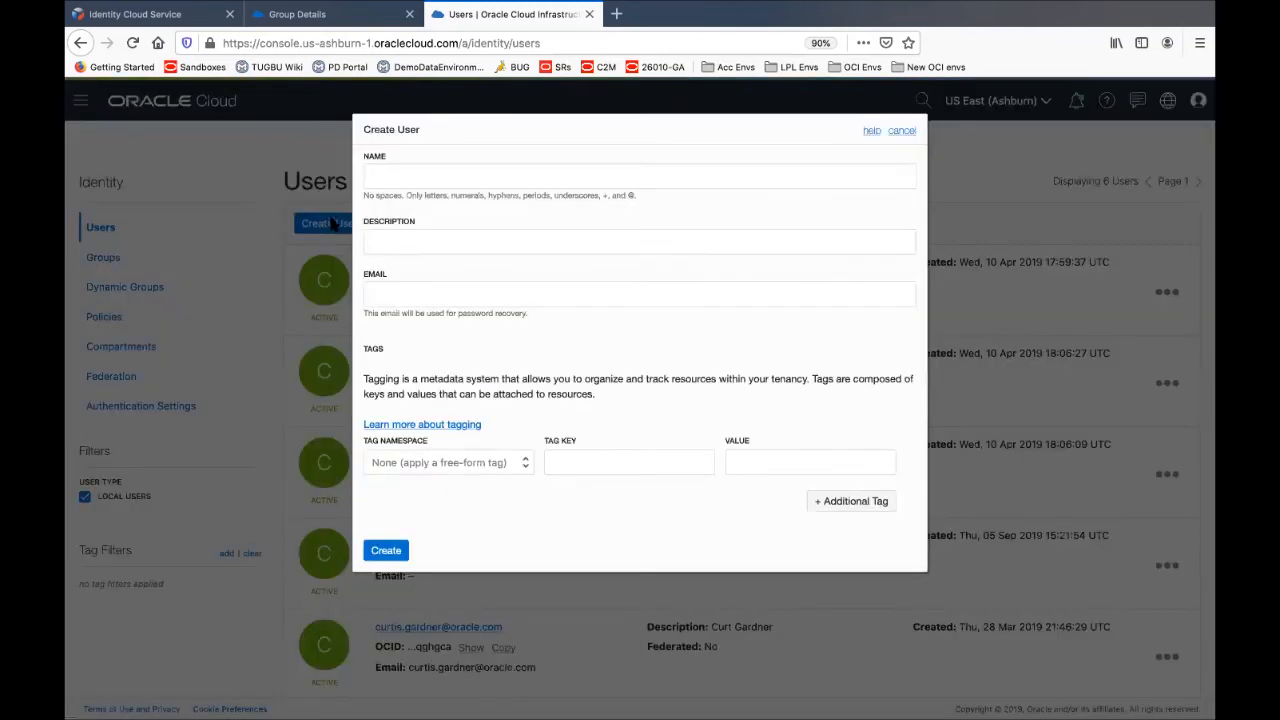
pyautogui.click(401, 178)
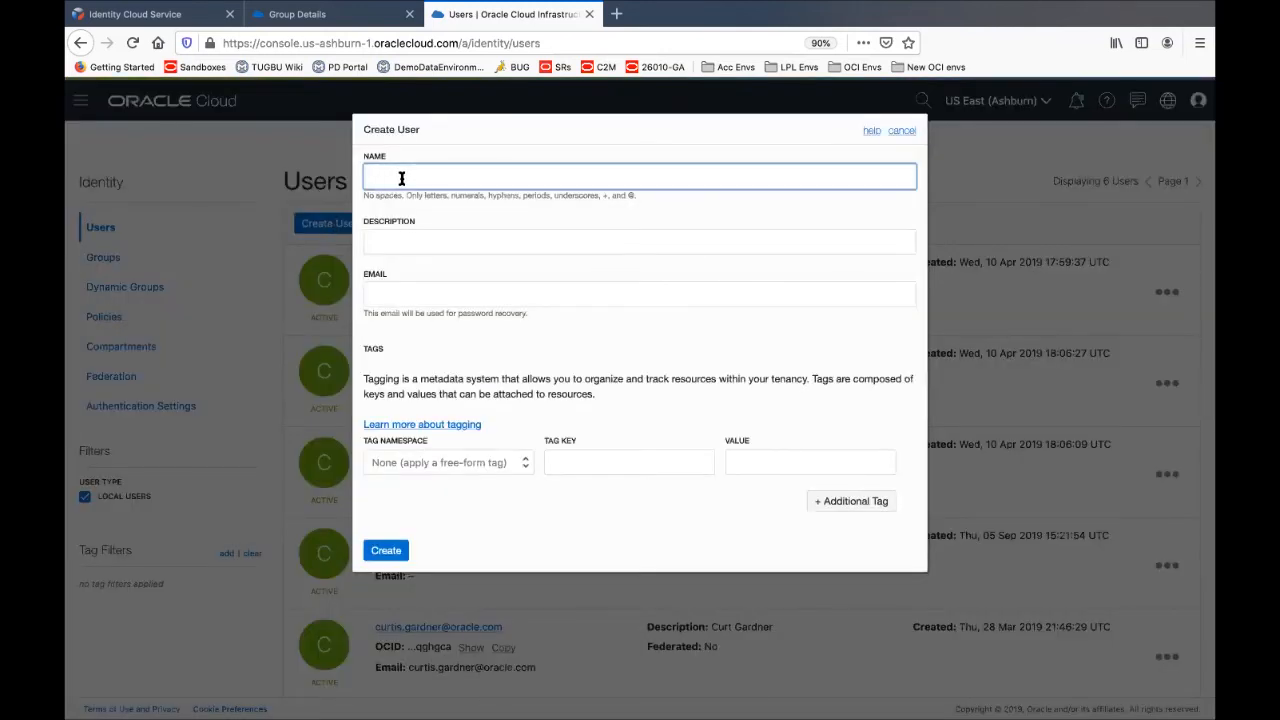
pyautogui.write('username')
pyautogui.click(380, 291)
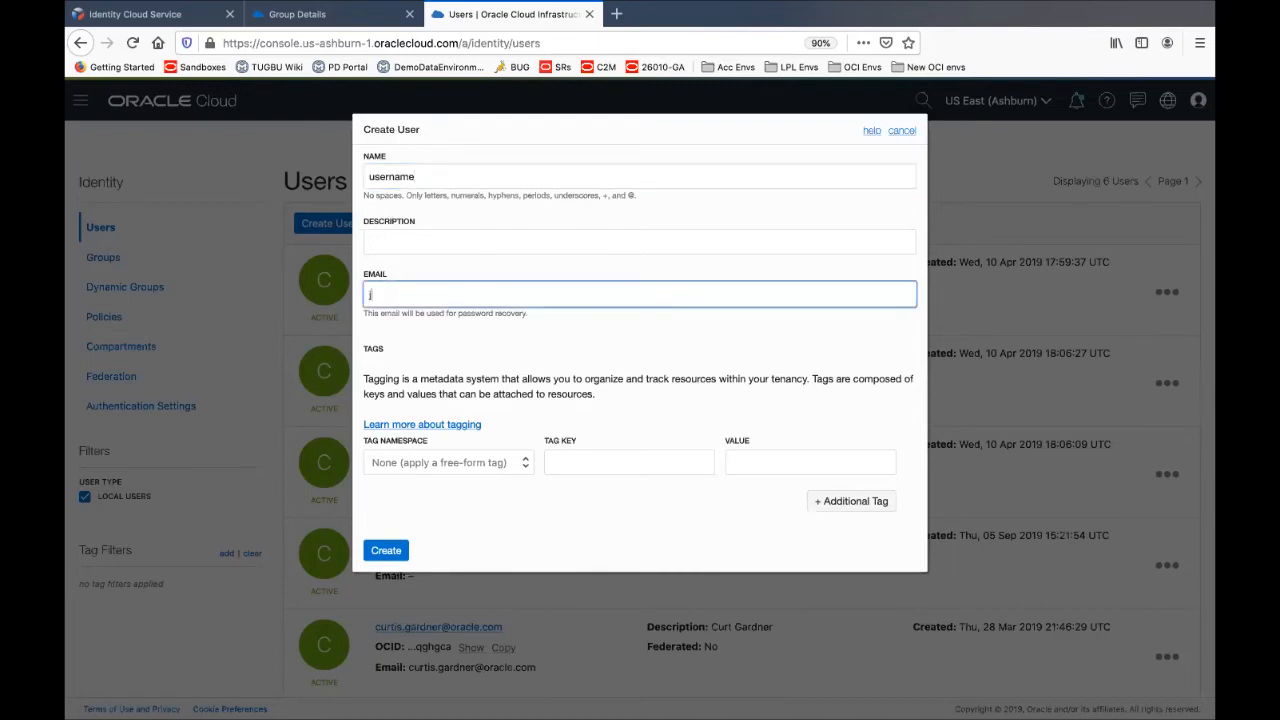
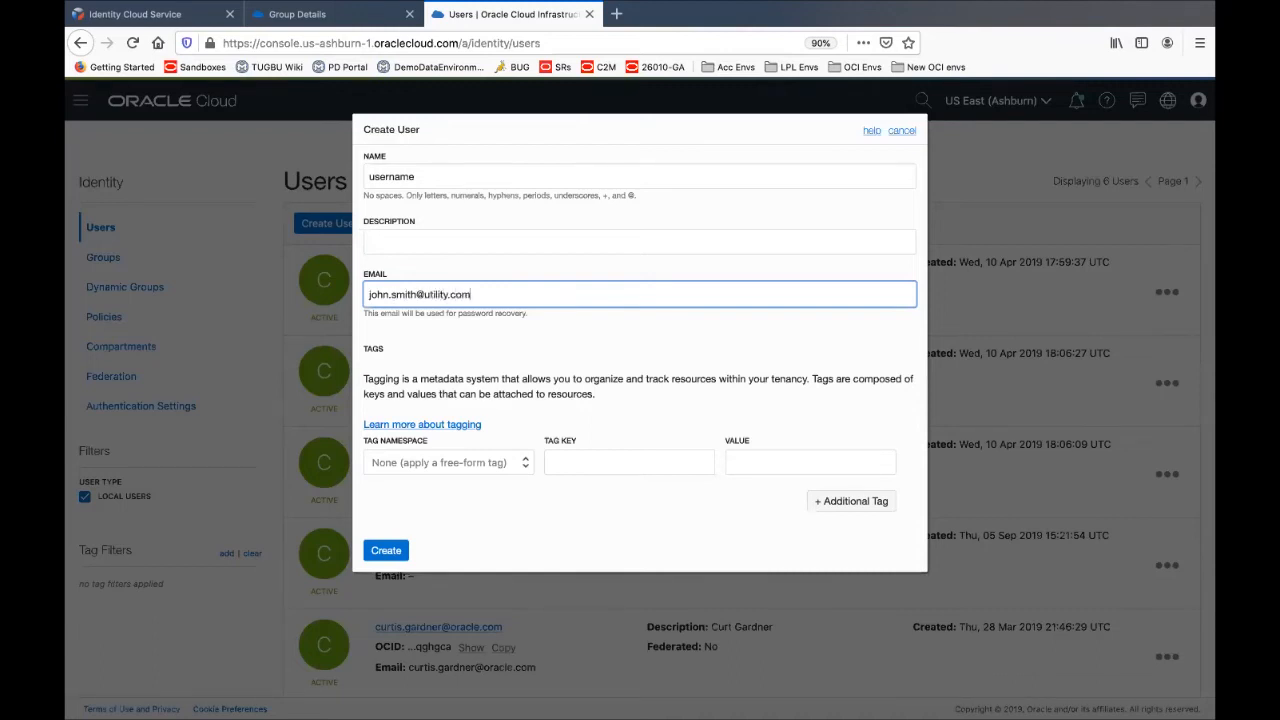
pyautogui.click(386, 551)
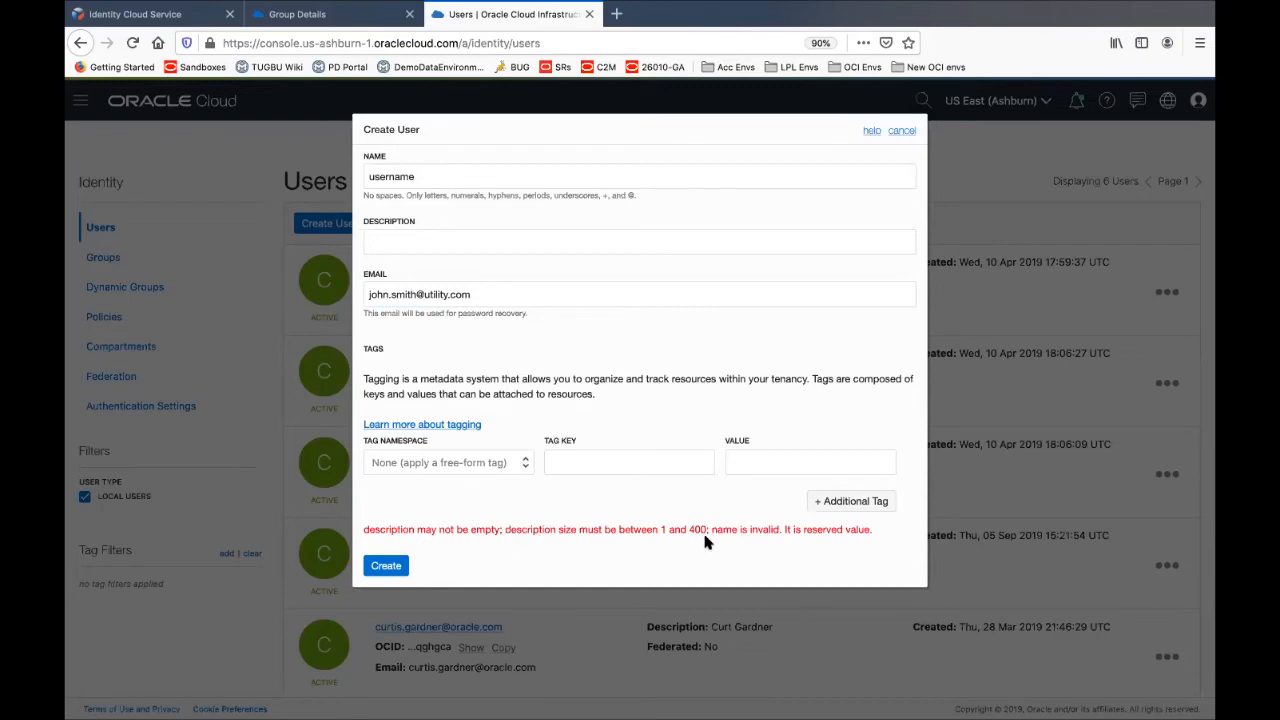
# Add the user's full name as the description and replace the rejected placeholder name with a proper user name
pyautogui.click(409, 233)
pyautogui.write('John')
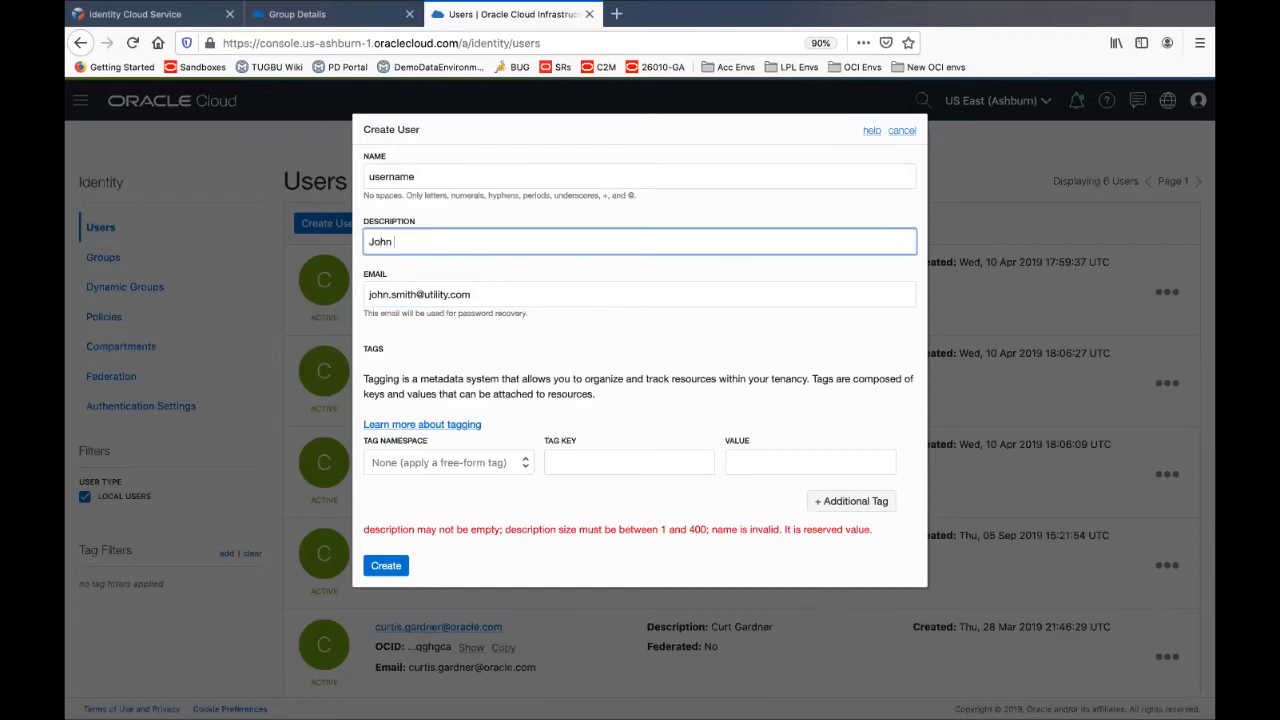
pyautogui.write(' Smith')
pyautogui.click(369, 178)
pyautogui.moveTo(369, 178); pyautogui.dragTo(481, 189)
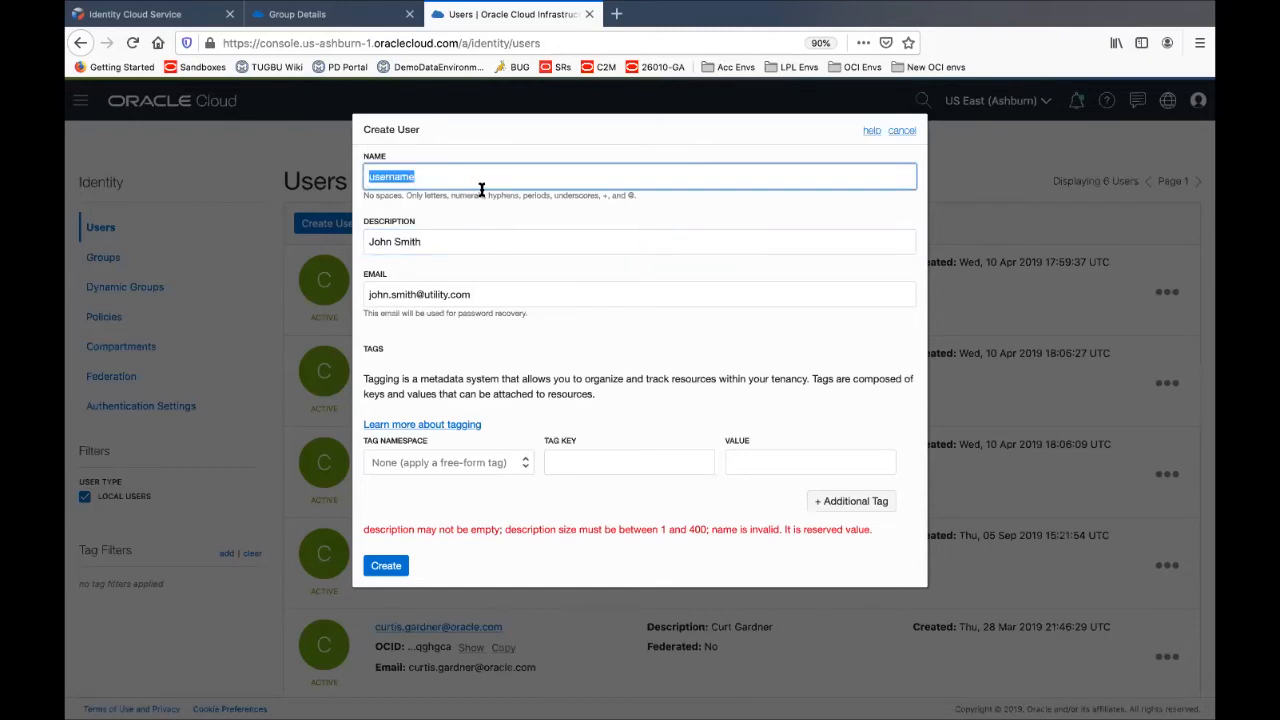
pyautogui.write('johnsmith_oci')
# Create the user, open its details page from the Users list, then switch to the slides
pyautogui.click(385, 566)
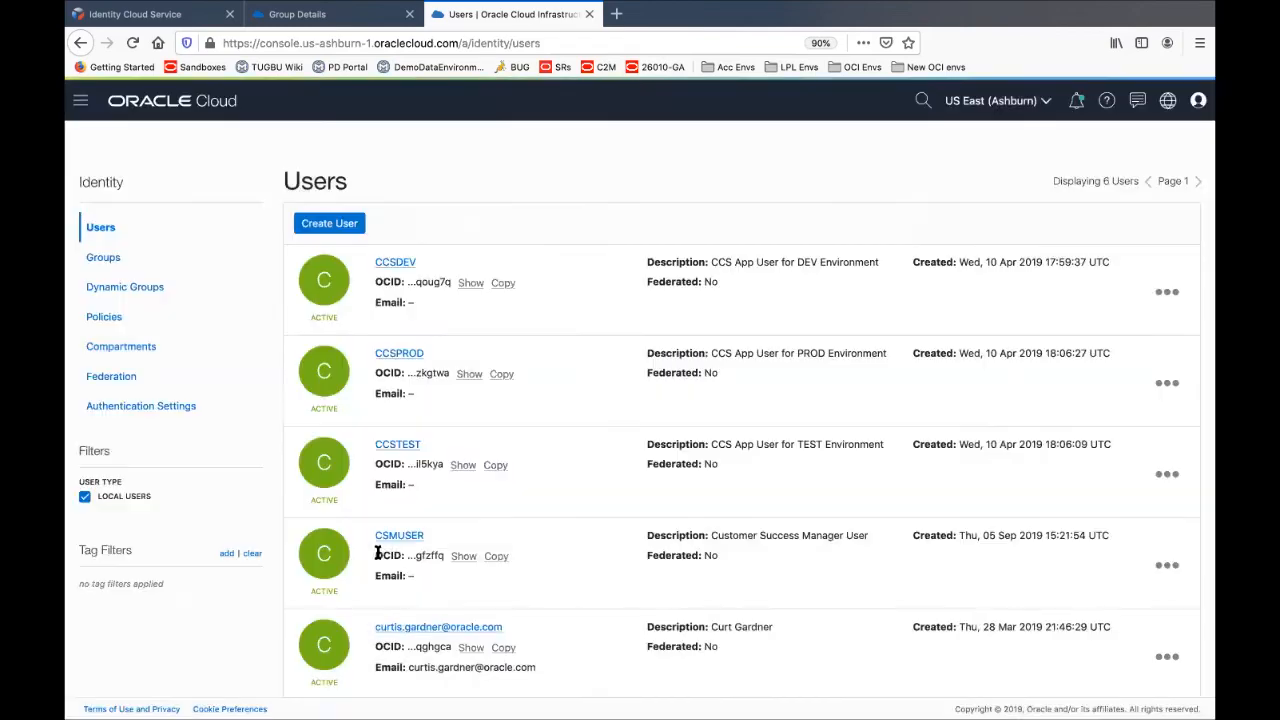
pyautogui.scroll(-5, 451, 521)
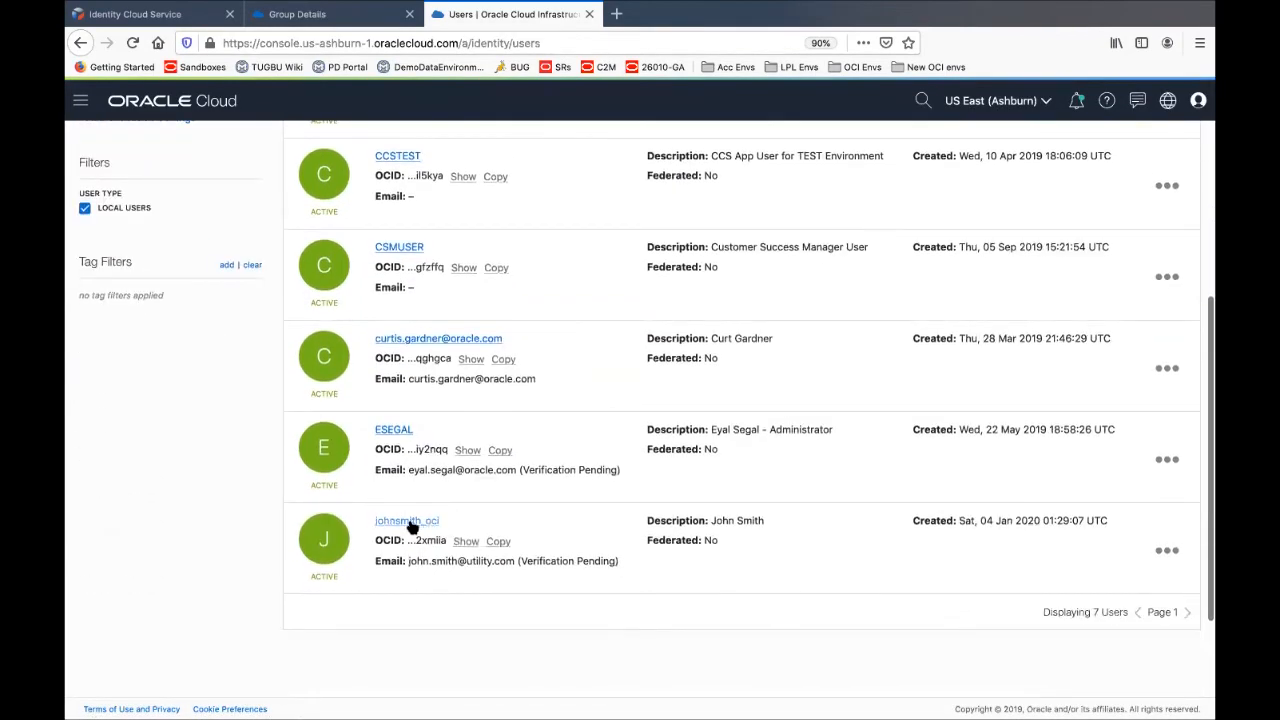
pyautogui.click(407, 522)
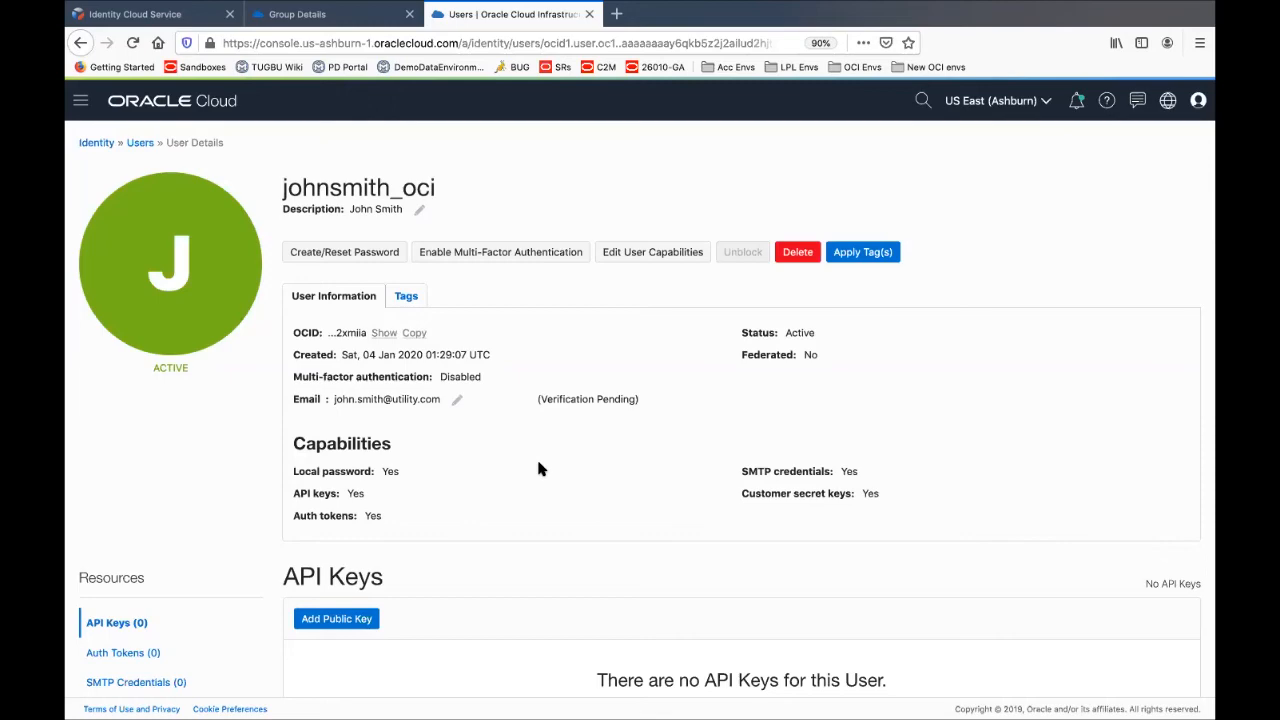
pyautogui.press('super+Tab')
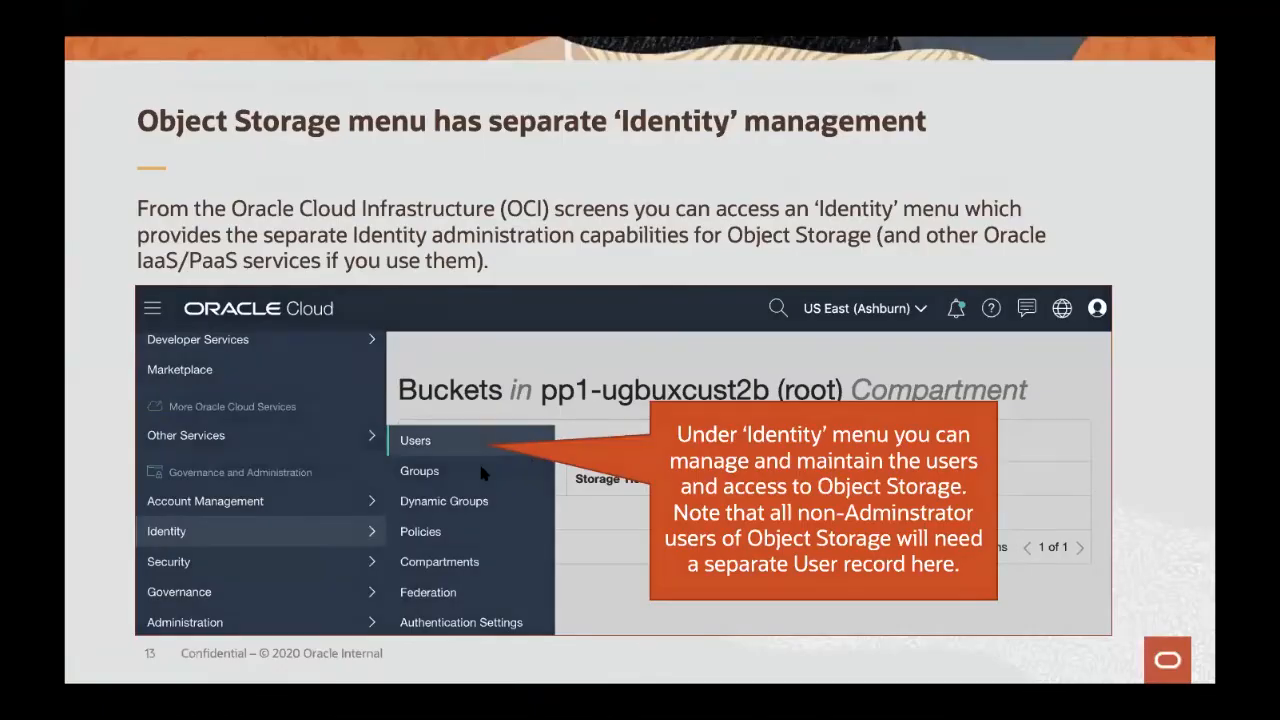
# Advance to slide 14 on common Identity administration tasks, then return to the console
pyautogui.click(480, 467)
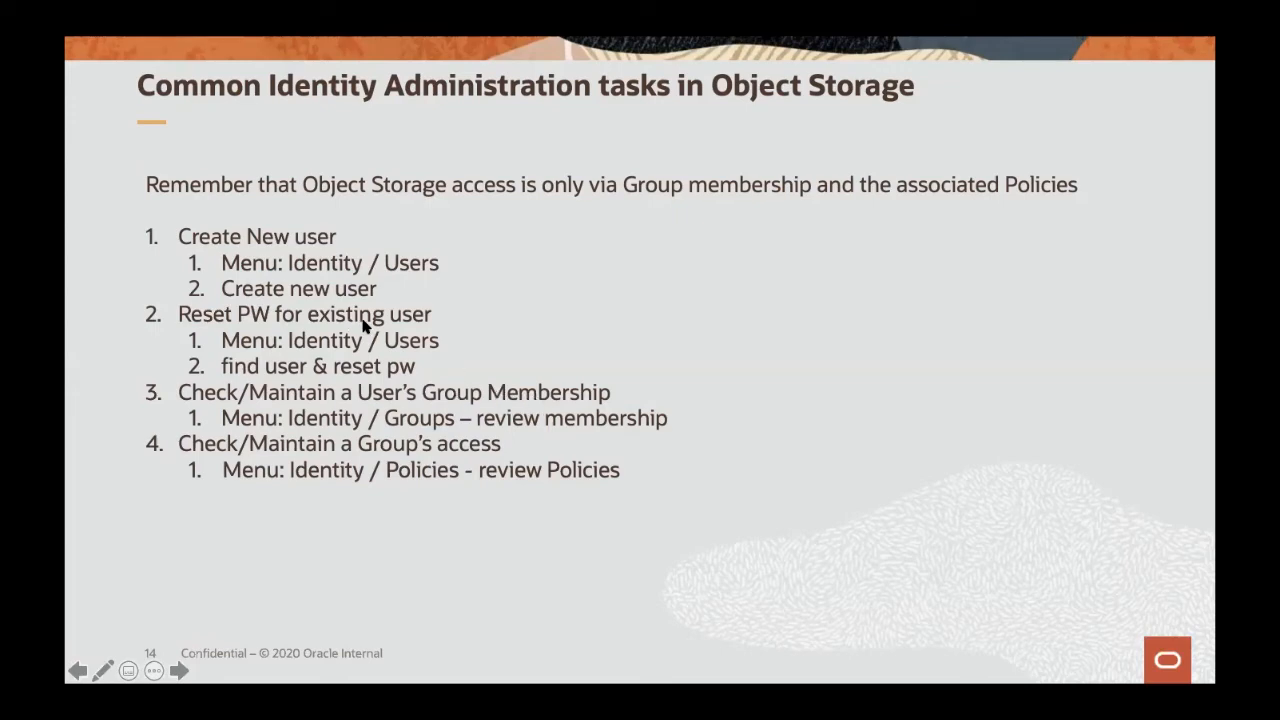
pyautogui.press('super+Tab')
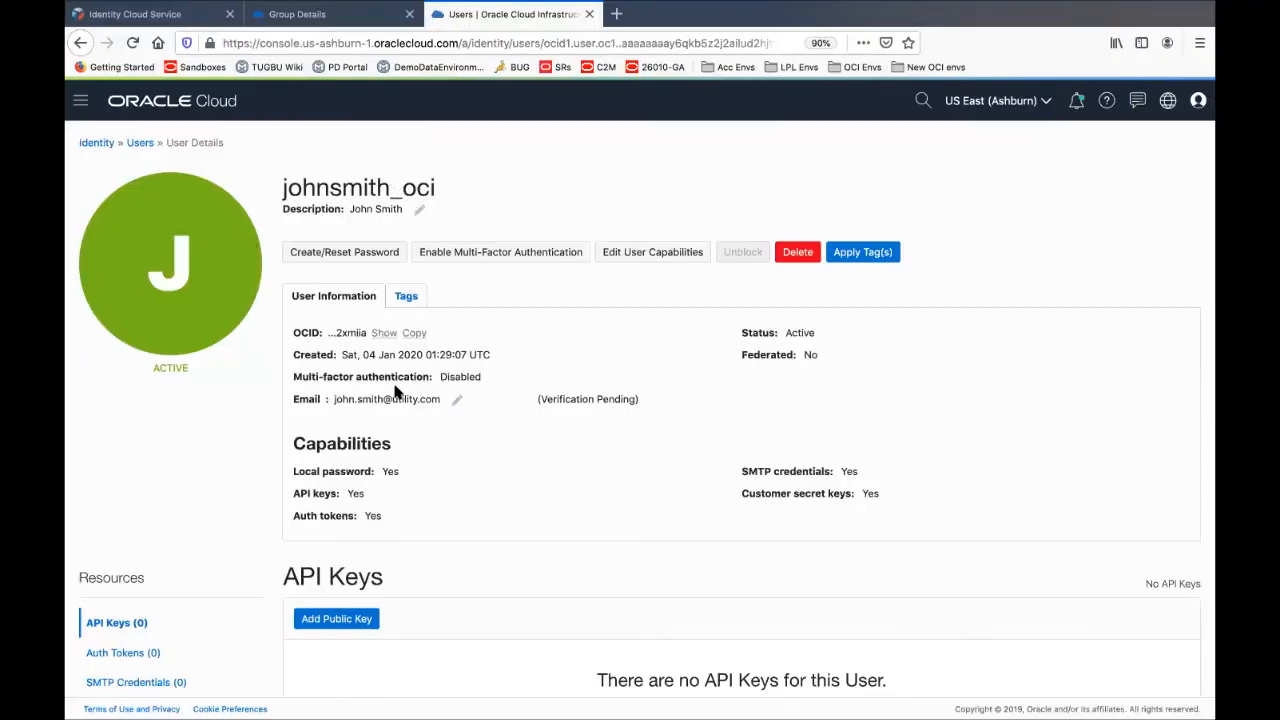
# Open the CCSObjectStorageUserNonProdAccess group, which has three members, and begin adding a member
pyautogui.scroll(-1, 230, 465)
pyautogui.scroll(1, 230, 465)
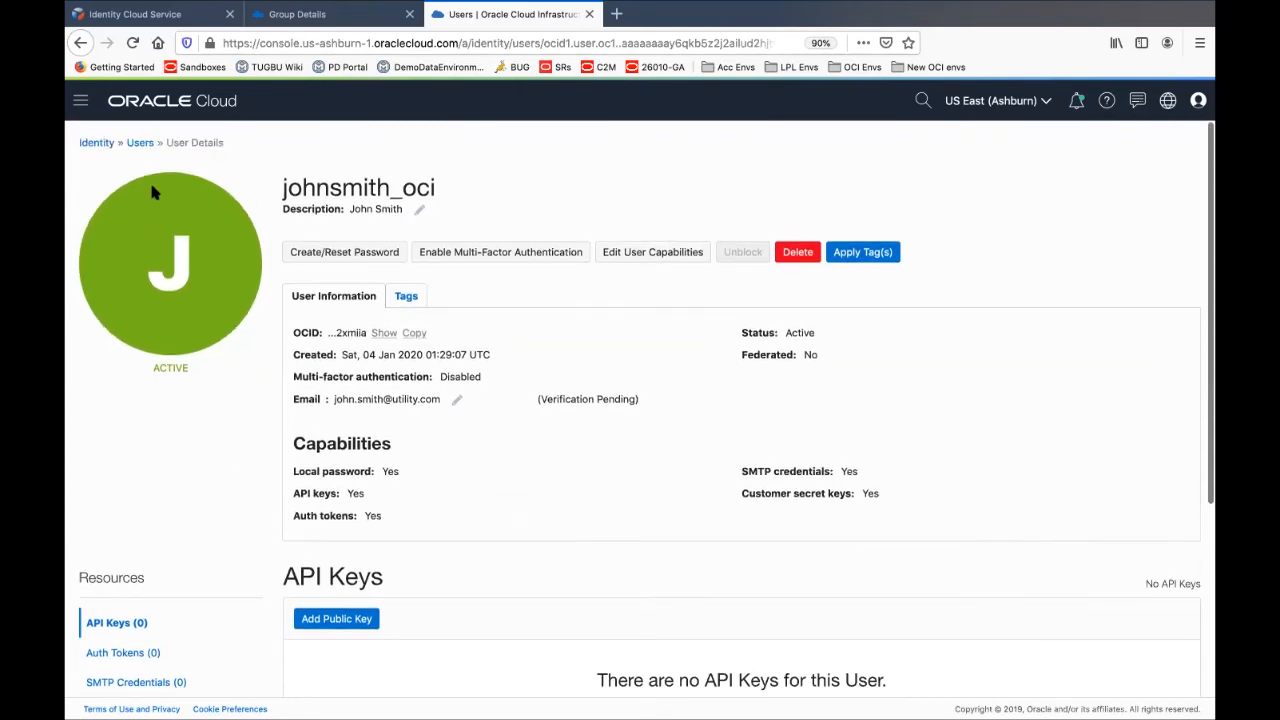
pyautogui.click(98, 146)
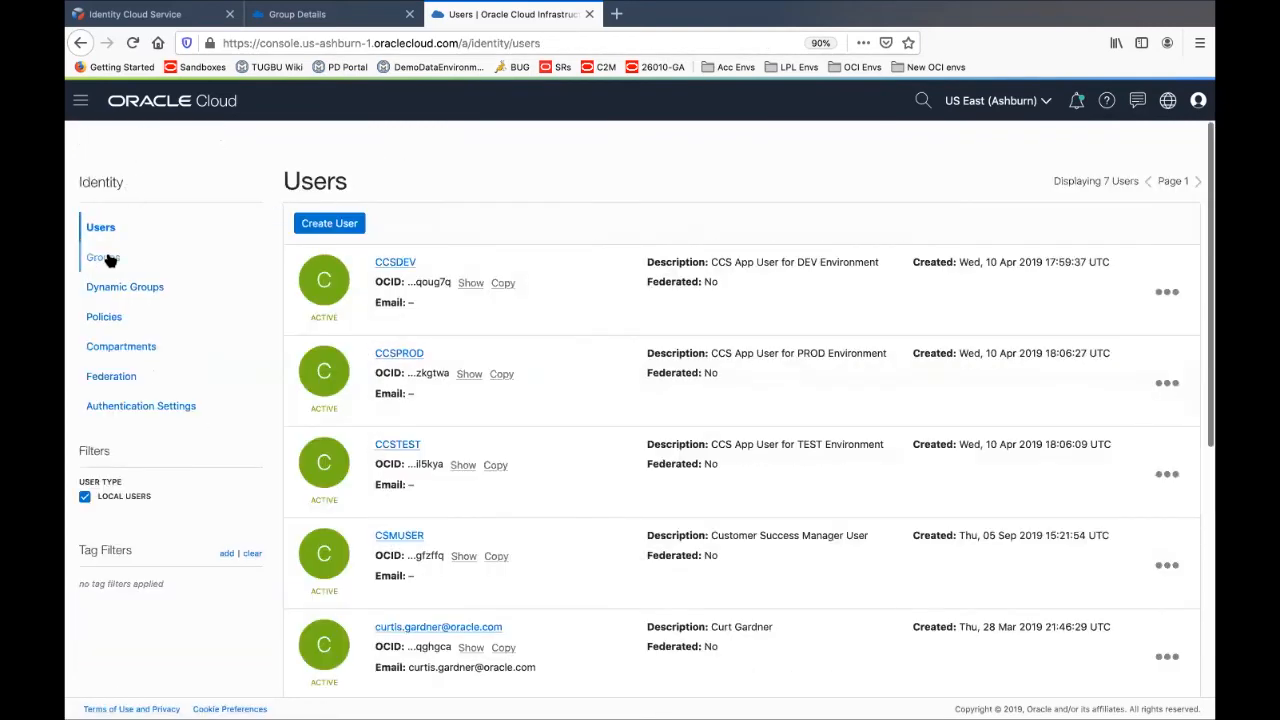
pyautogui.click(104, 258)
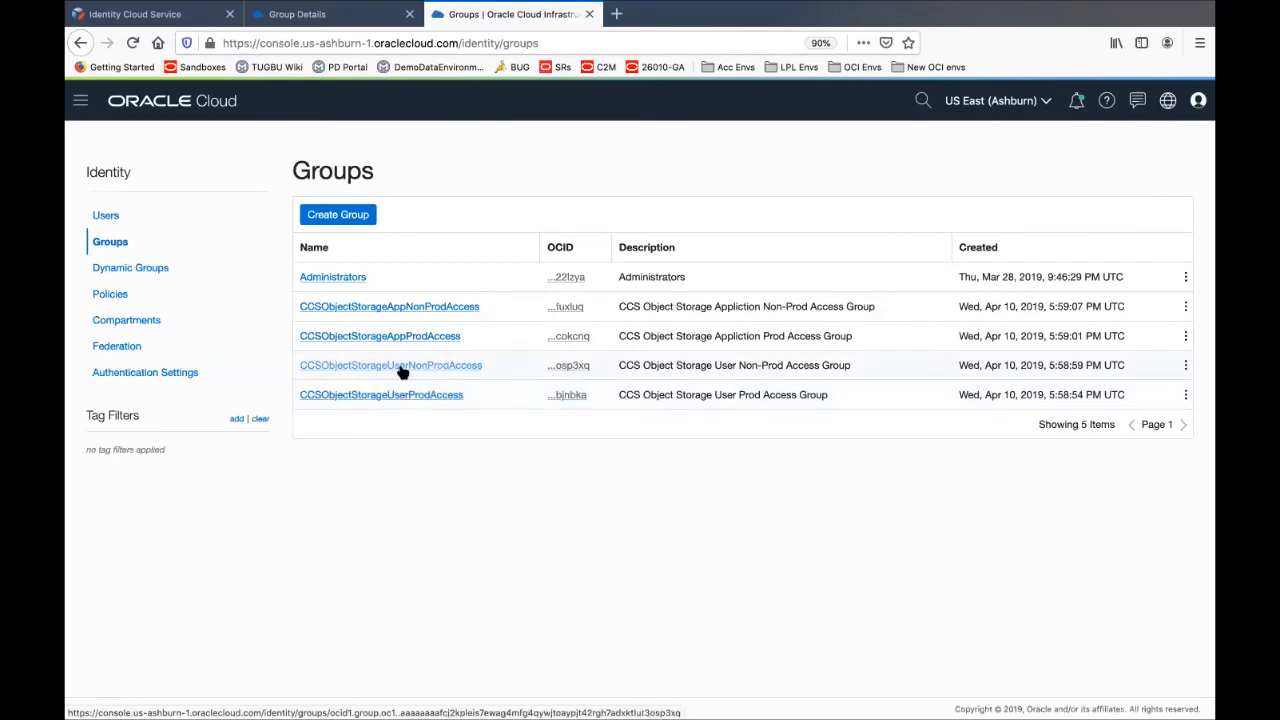
pyautogui.click(330, 370)
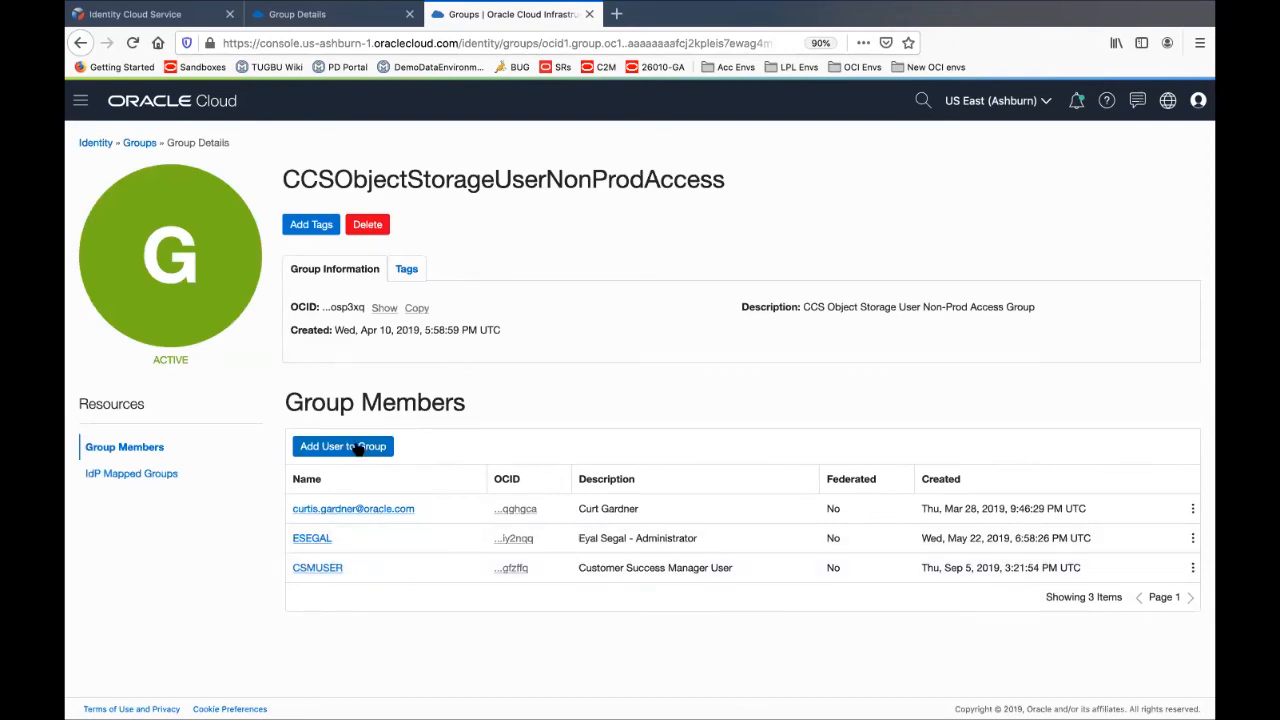
pyautogui.click(358, 448)
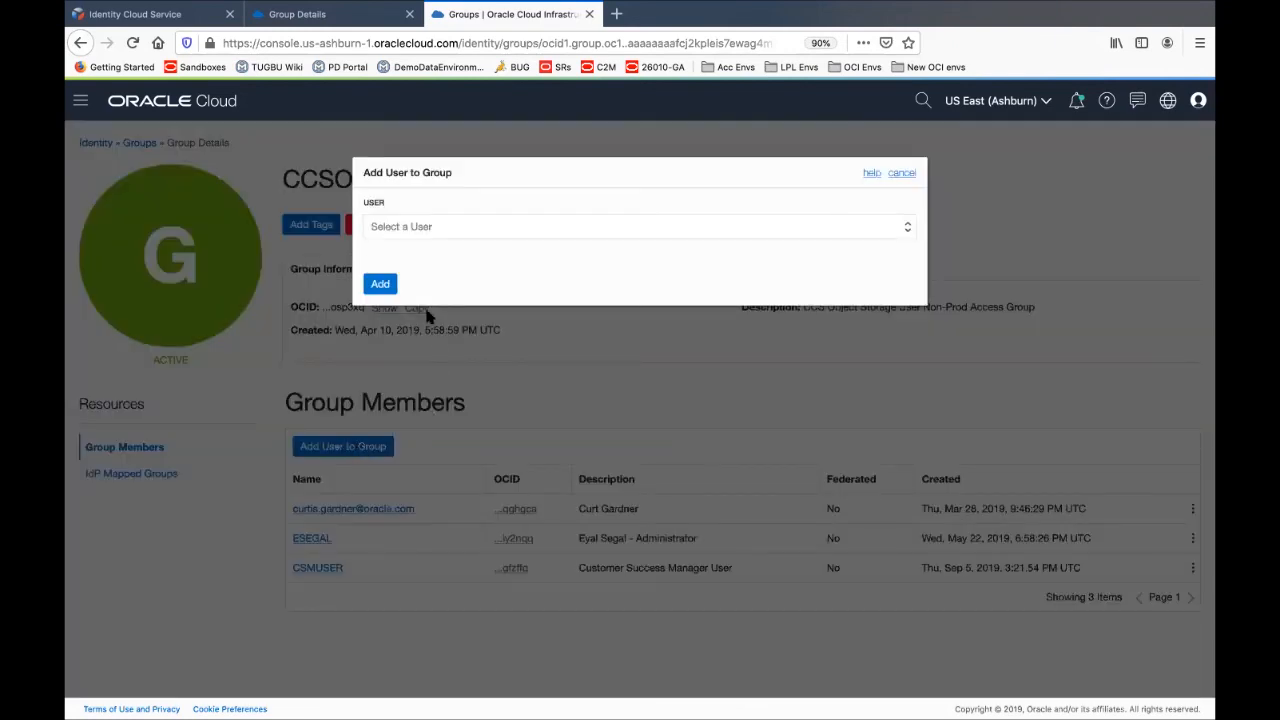
# Add the new user as the fourth member of CCSObjectStorageUserNonProdAccess, then return to the Groups list
pyautogui.click(443, 228)
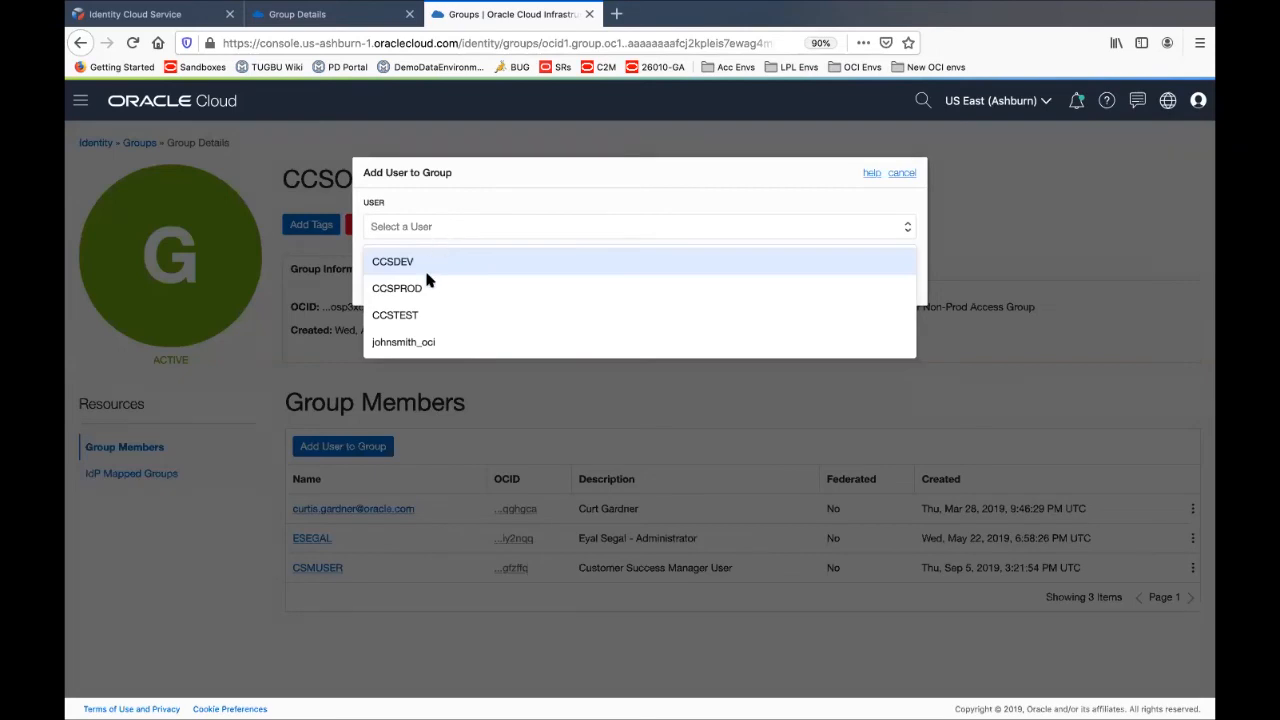
pyautogui.click(412, 341)
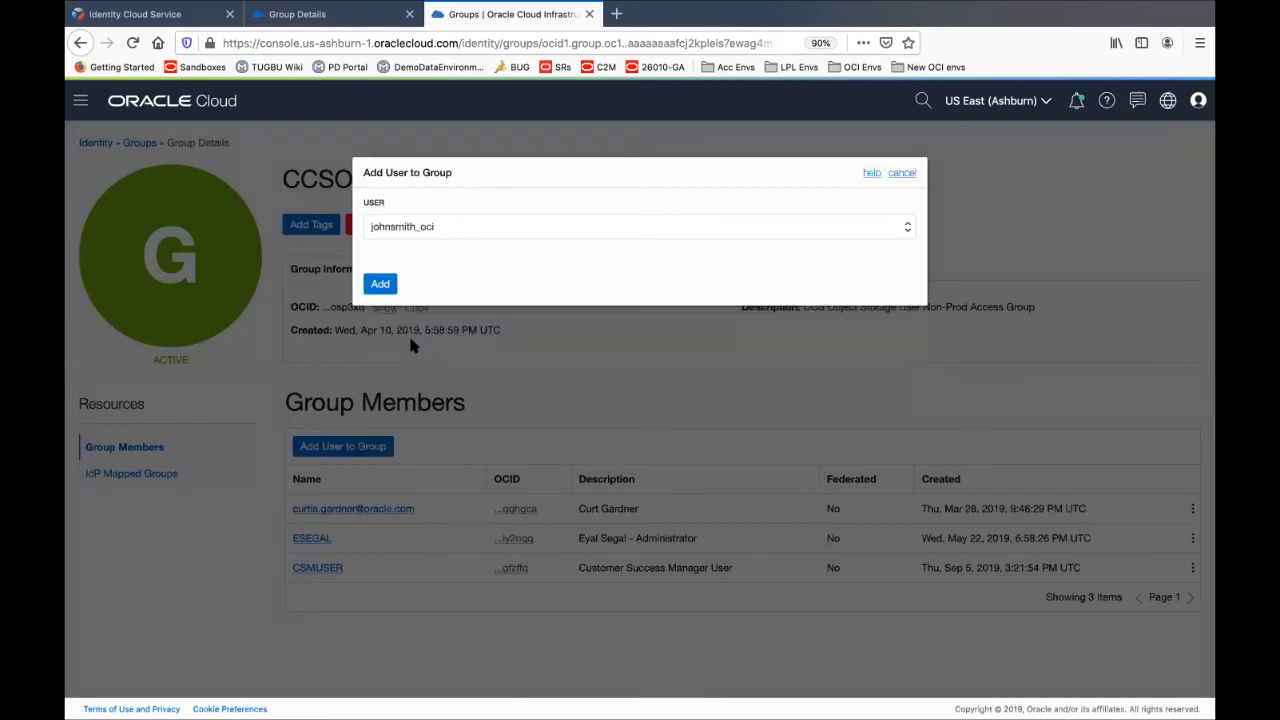
pyautogui.click(379, 286)
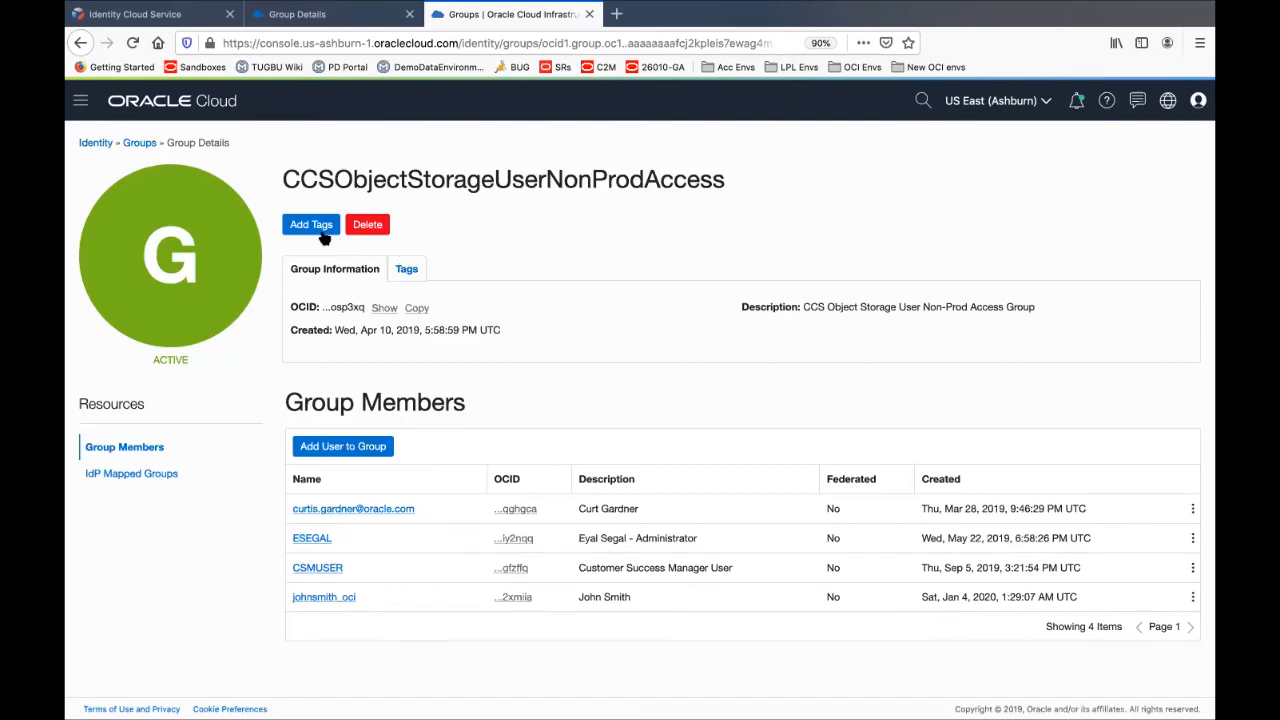
pyautogui.click(141, 146)
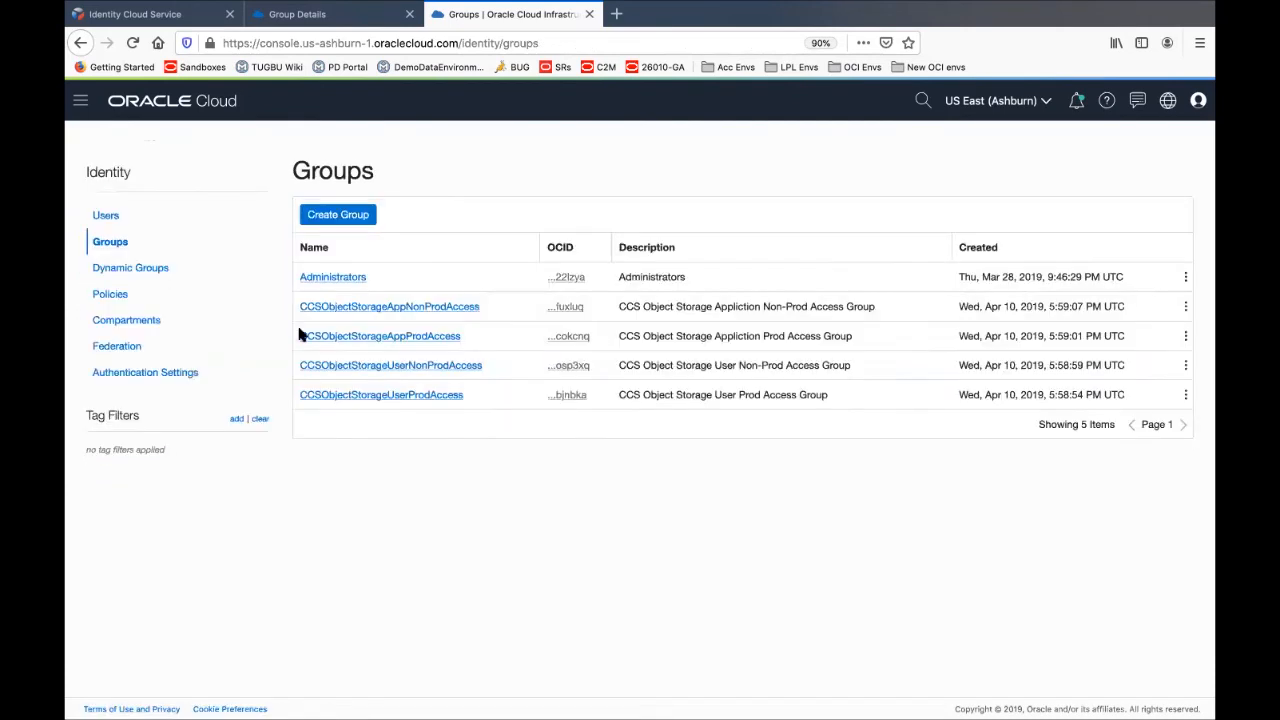
# Open CCSObjectStorageUserProdAccess to check its single member, glancing at the slides in between
pyautogui.click(385, 396)
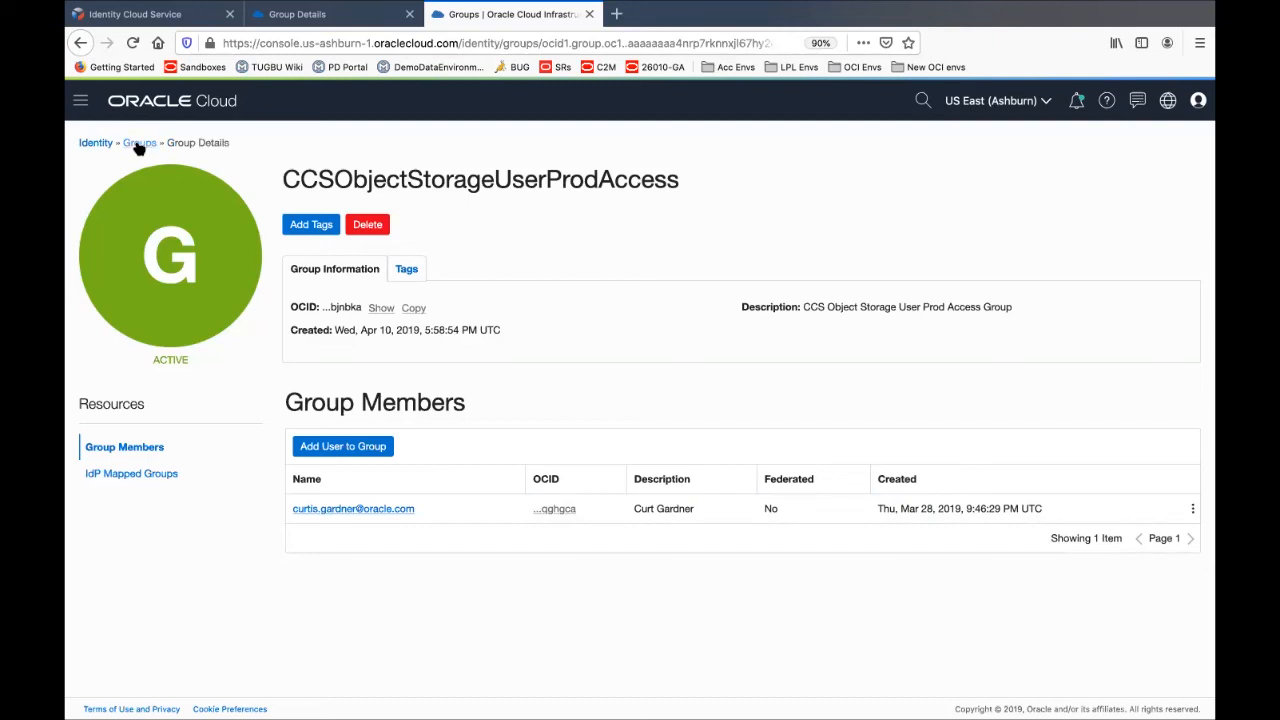
pyautogui.press('super+Tab')
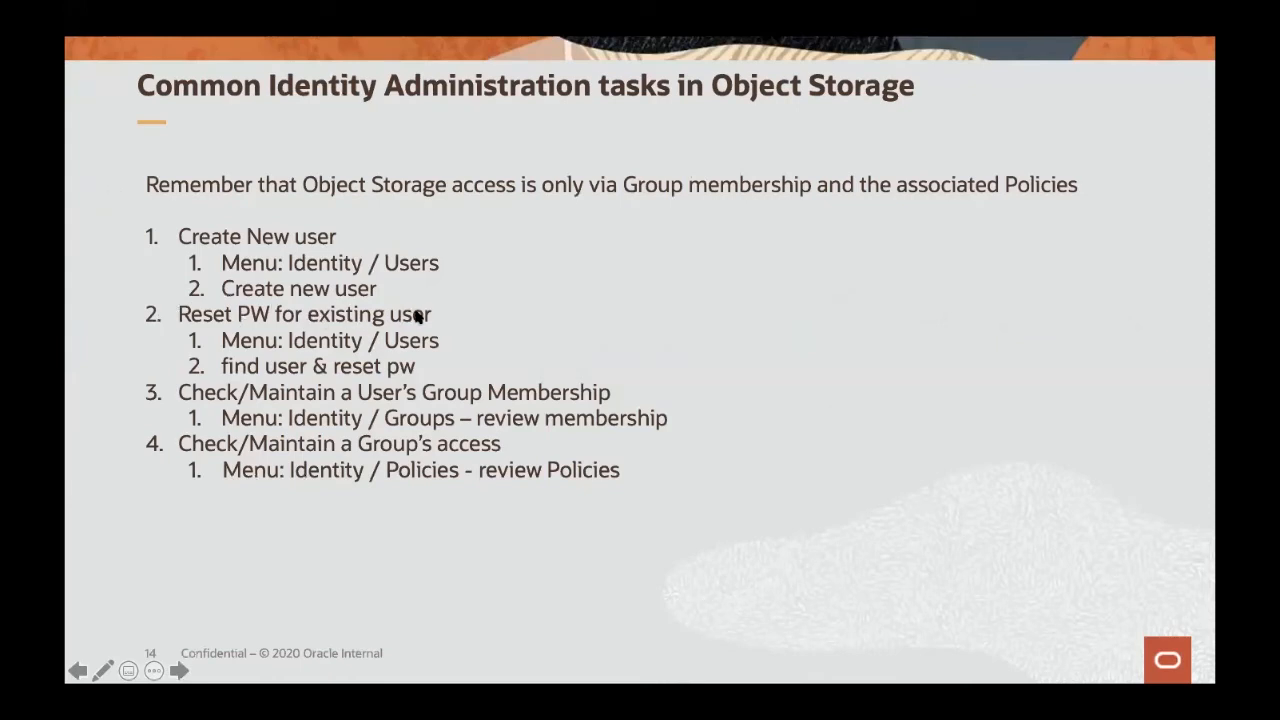
pyautogui.press('super+Tab')
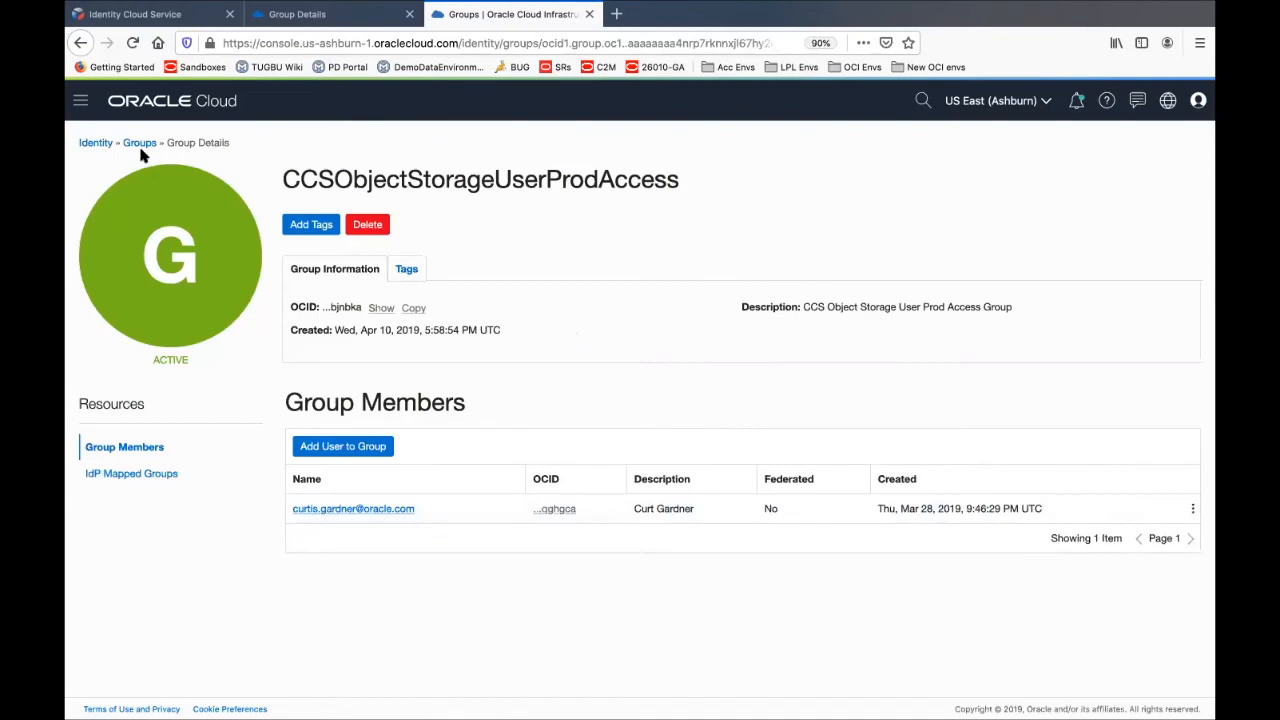
# Open the new user's details page, with all capabilities enabled, and consult the identity tasks slide
pyautogui.click(96, 143)
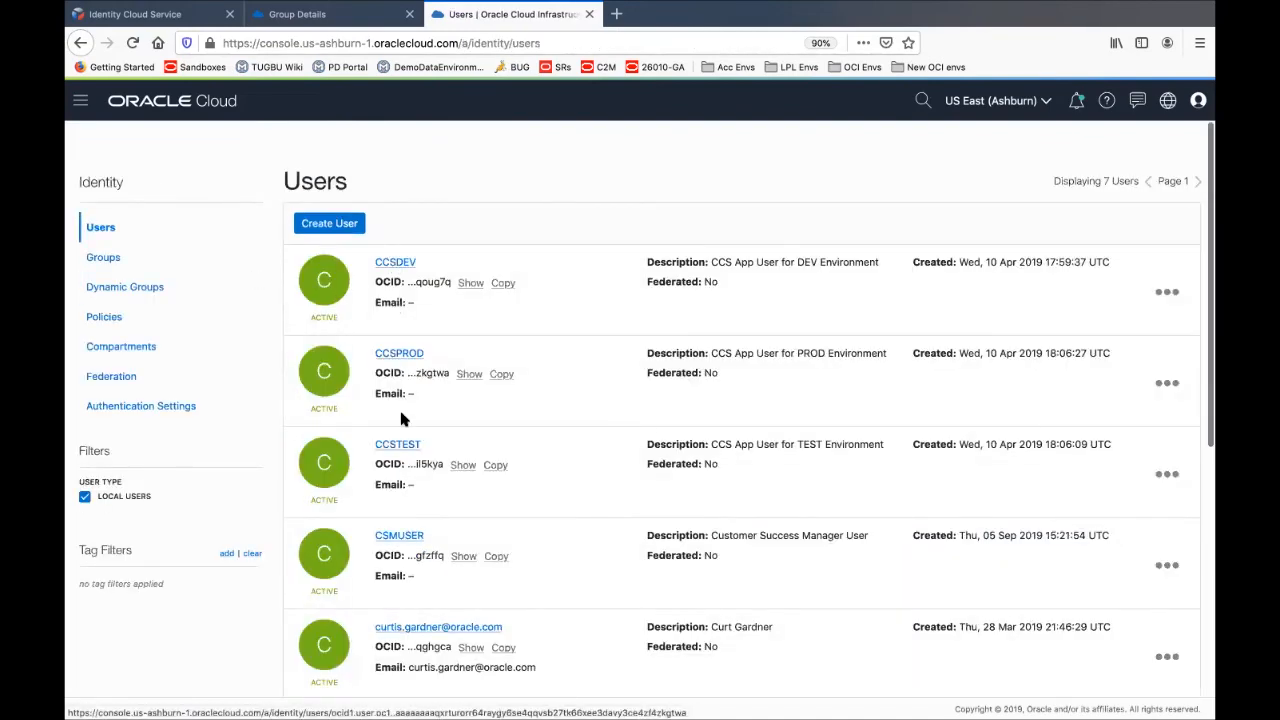
pyautogui.scroll(-5, 400, 410)
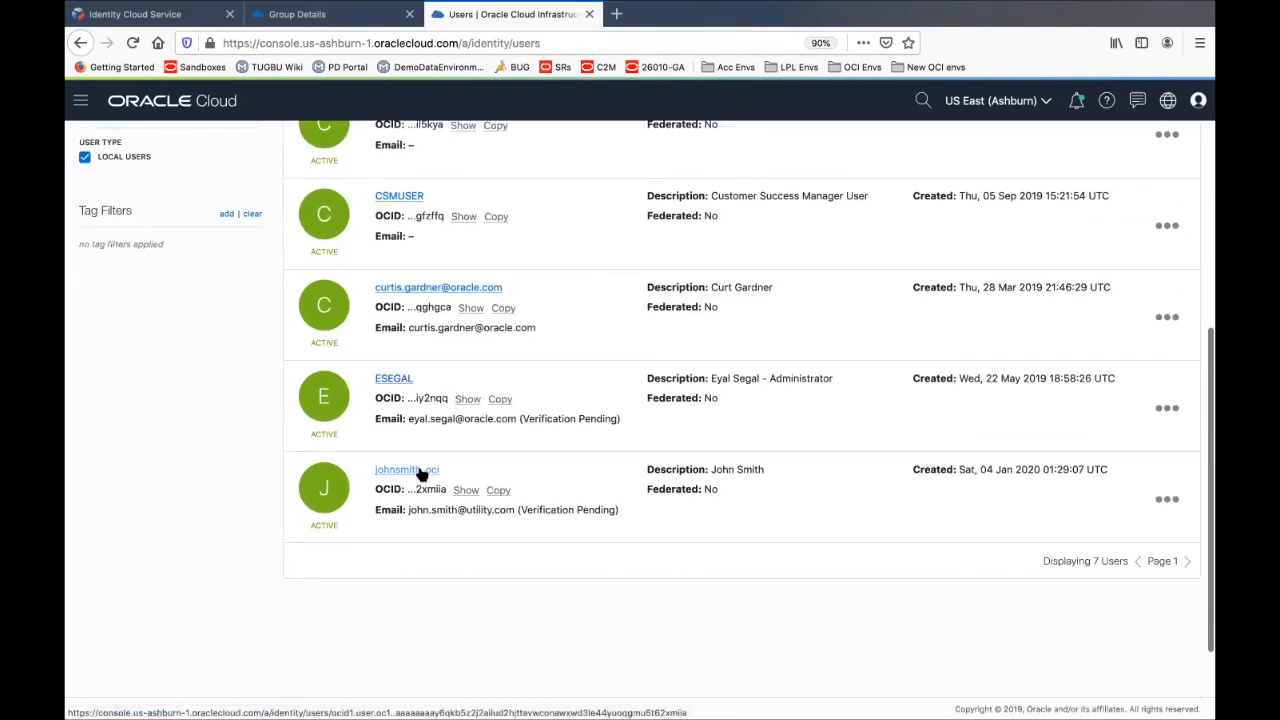
pyautogui.click(424, 472)
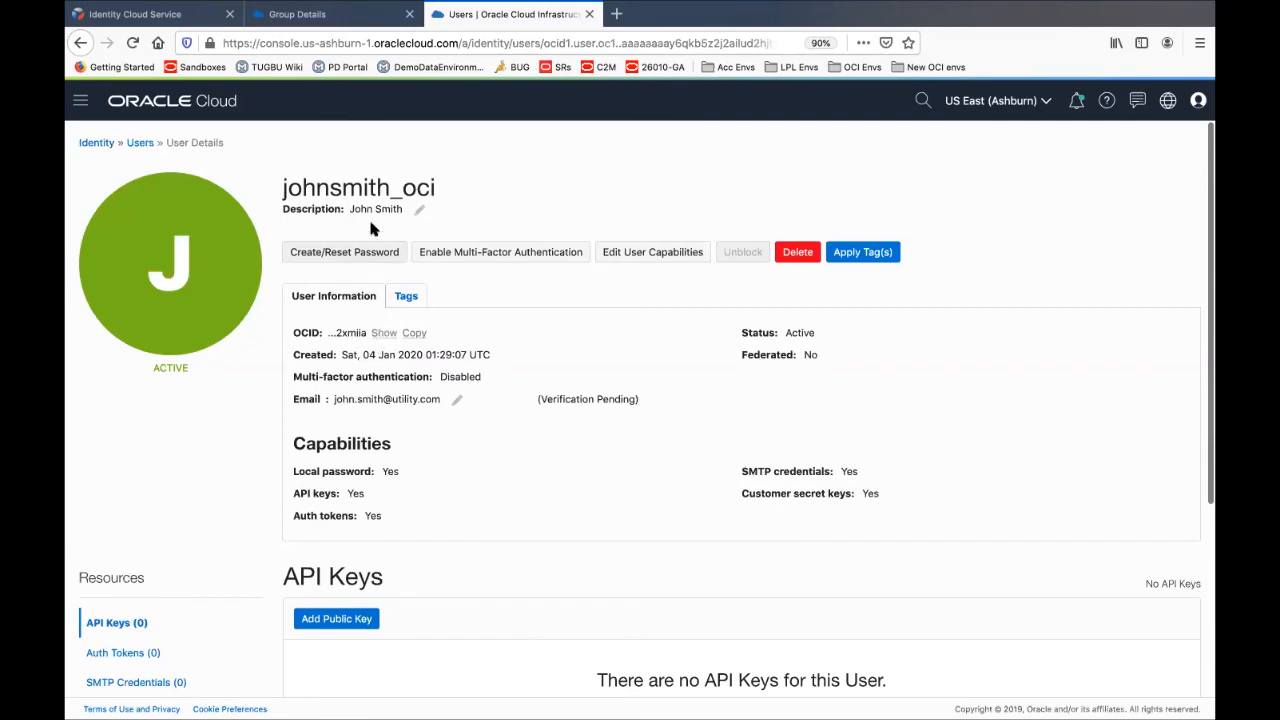
pyautogui.press('super+Tab')
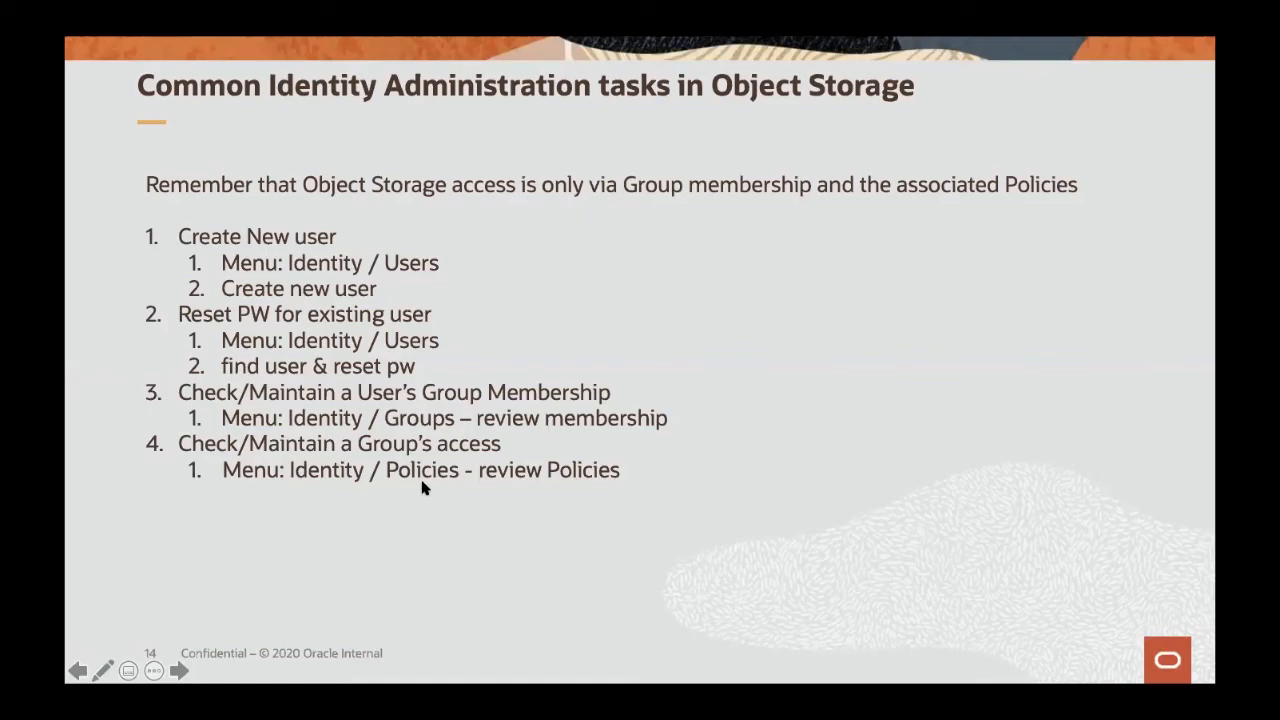
pyautogui.press('super+Tab')
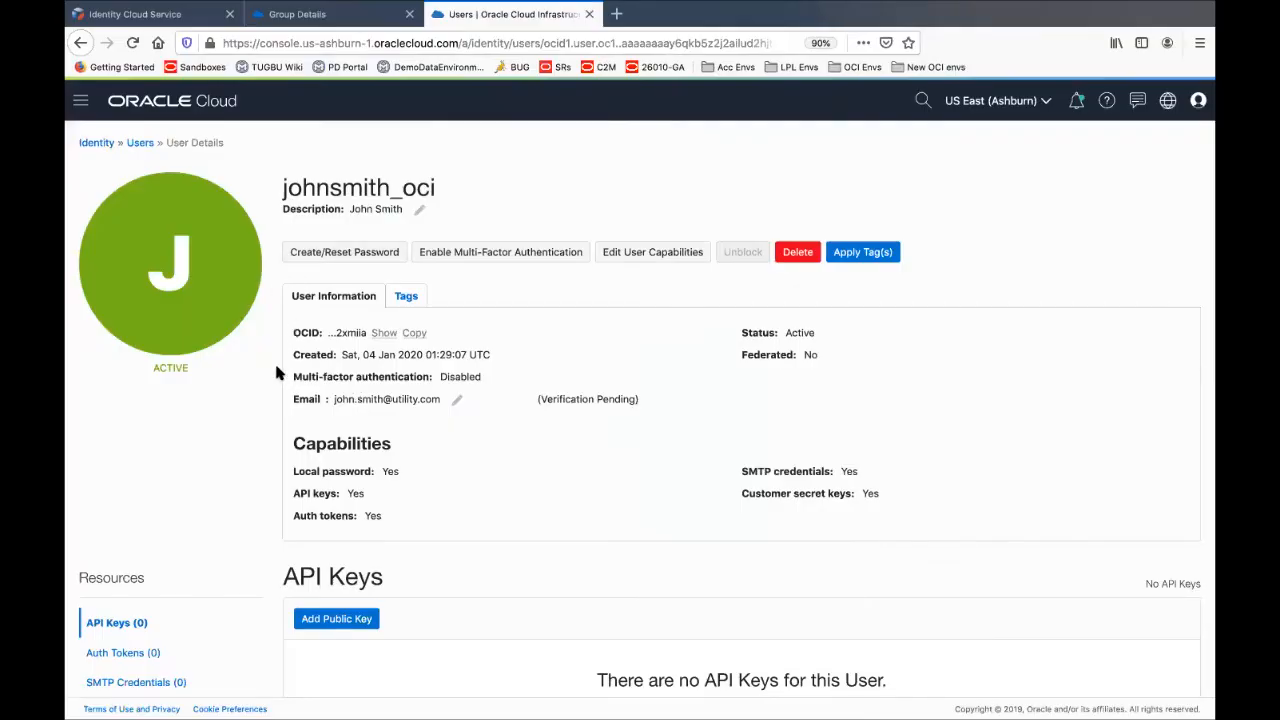
# Go to the root compartment's six policies and select the CCSObjectStorageUserNonProdAccess policy
pyautogui.click(92, 145)
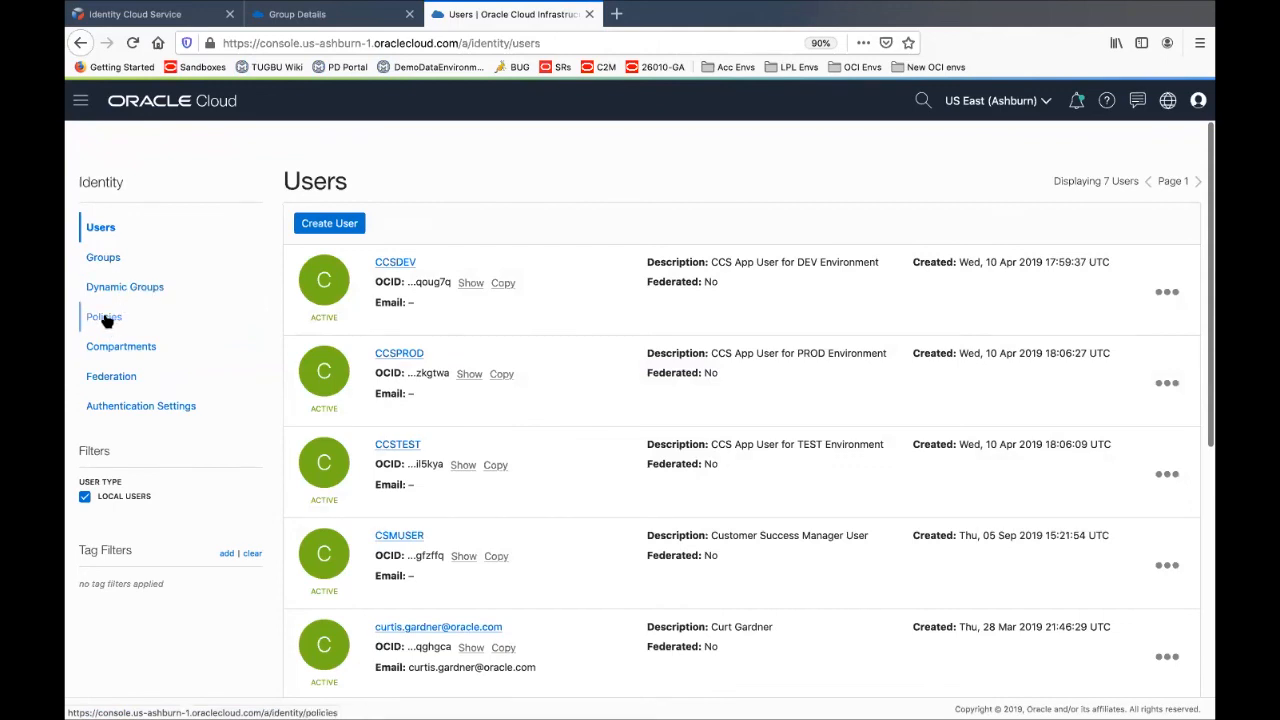
pyautogui.click(105, 317)
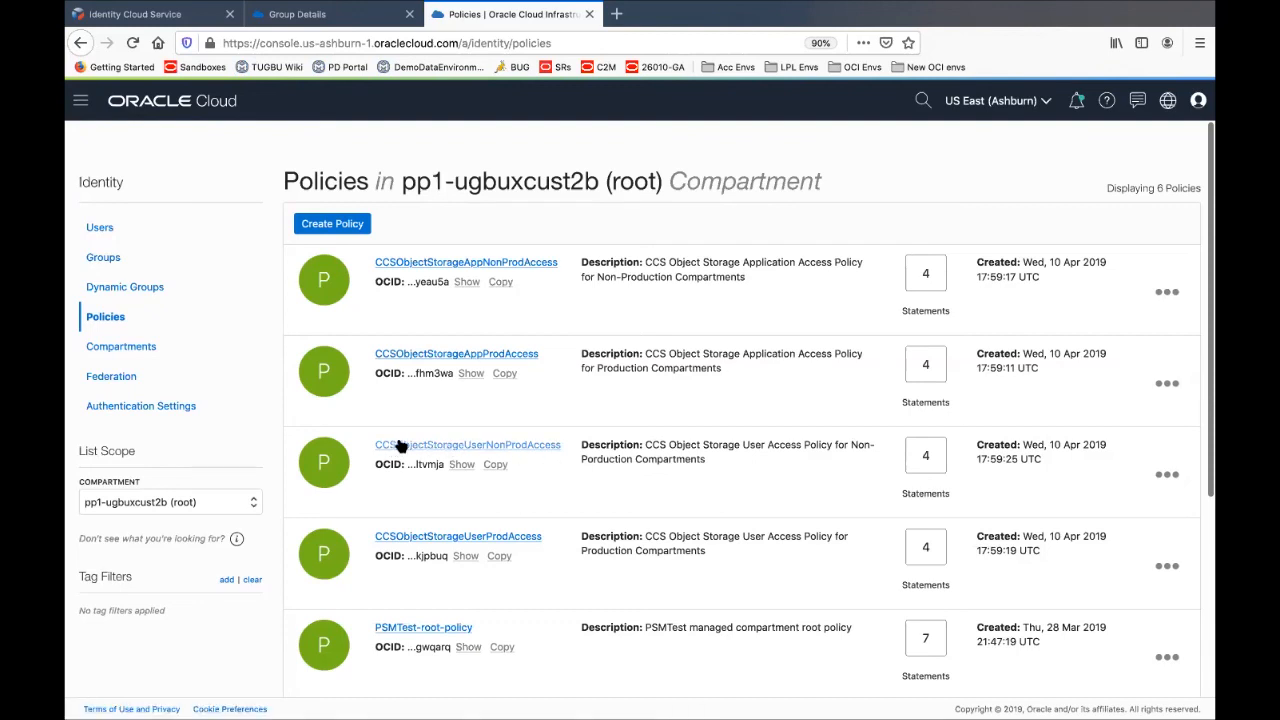
pyautogui.click(478, 451)
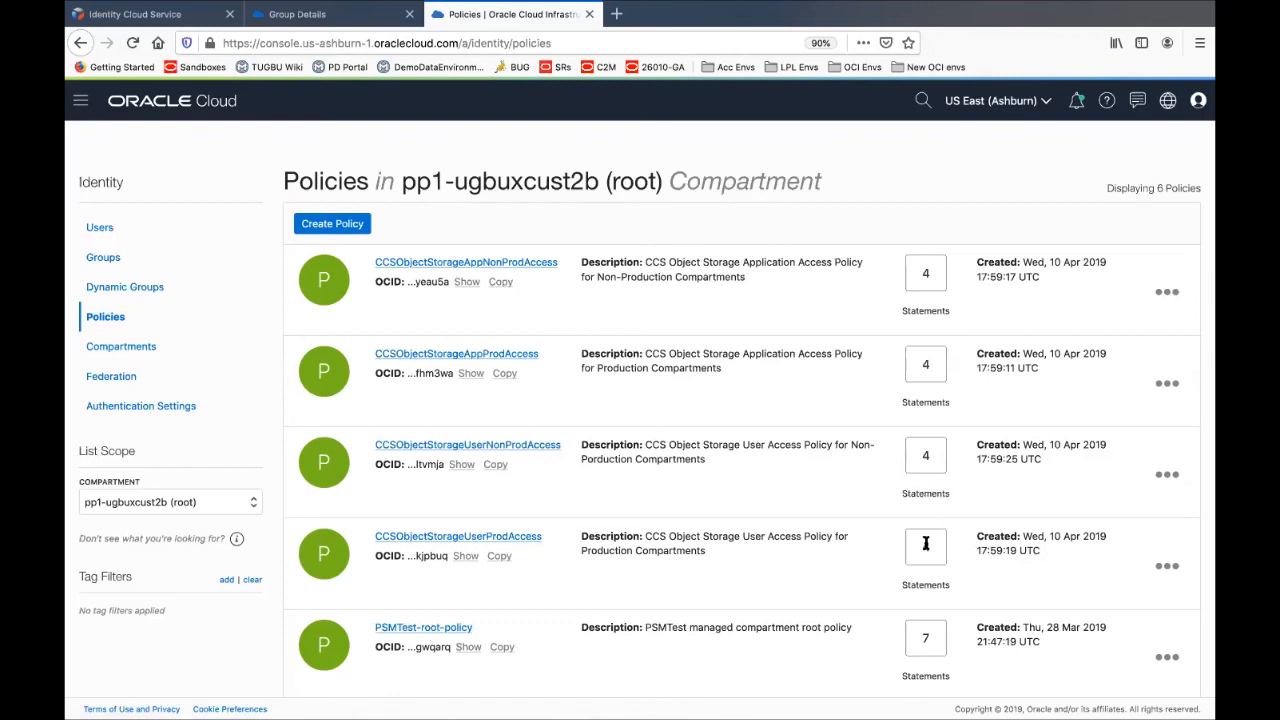
# Open the CCSObjectStorageUserNonProdAccess policy and highlight its group name and its manage buckets and manage objects permissions
pyautogui.click(505, 448)
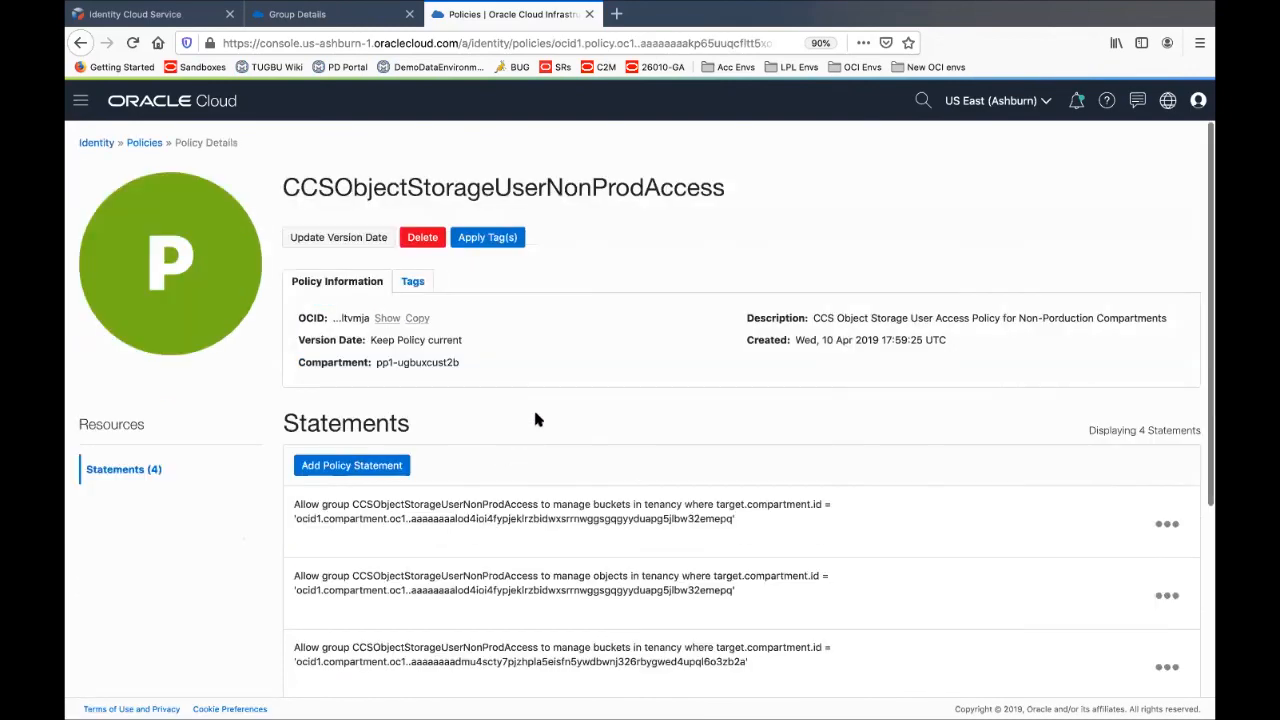
pyautogui.scroll(-3, 535, 420)
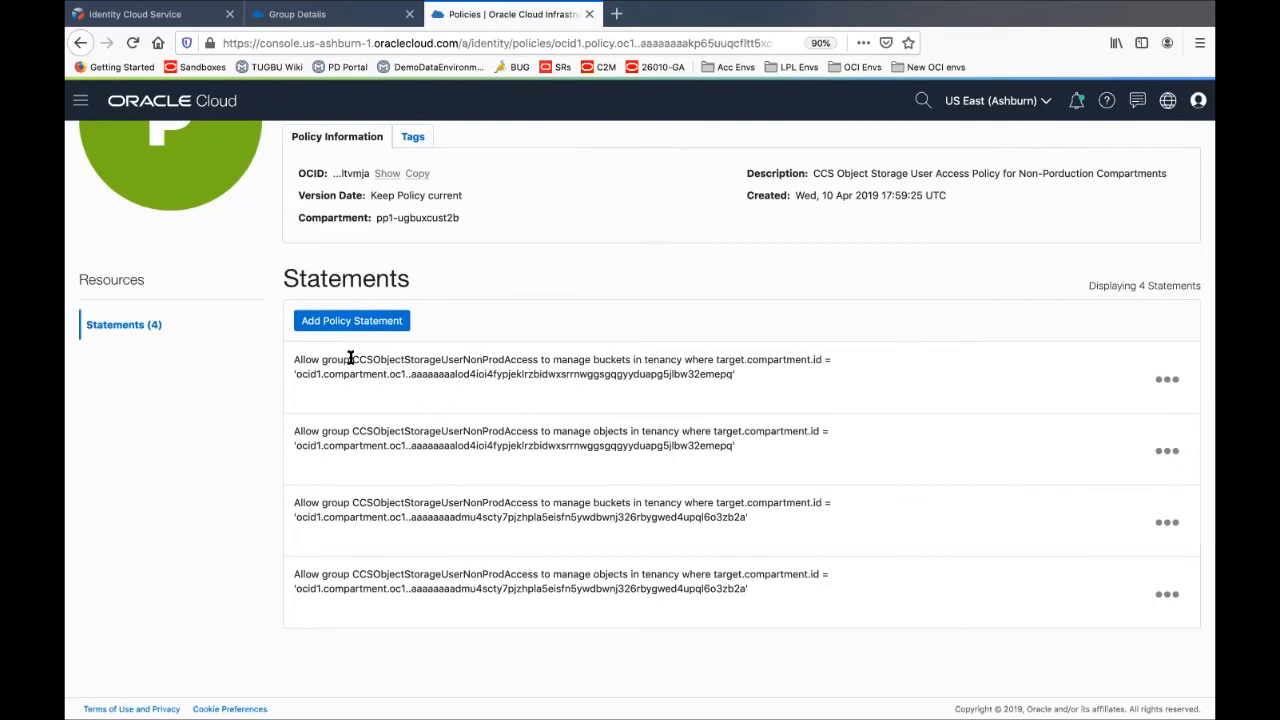
pyautogui.moveTo(352, 359); pyautogui.dragTo(540, 365)
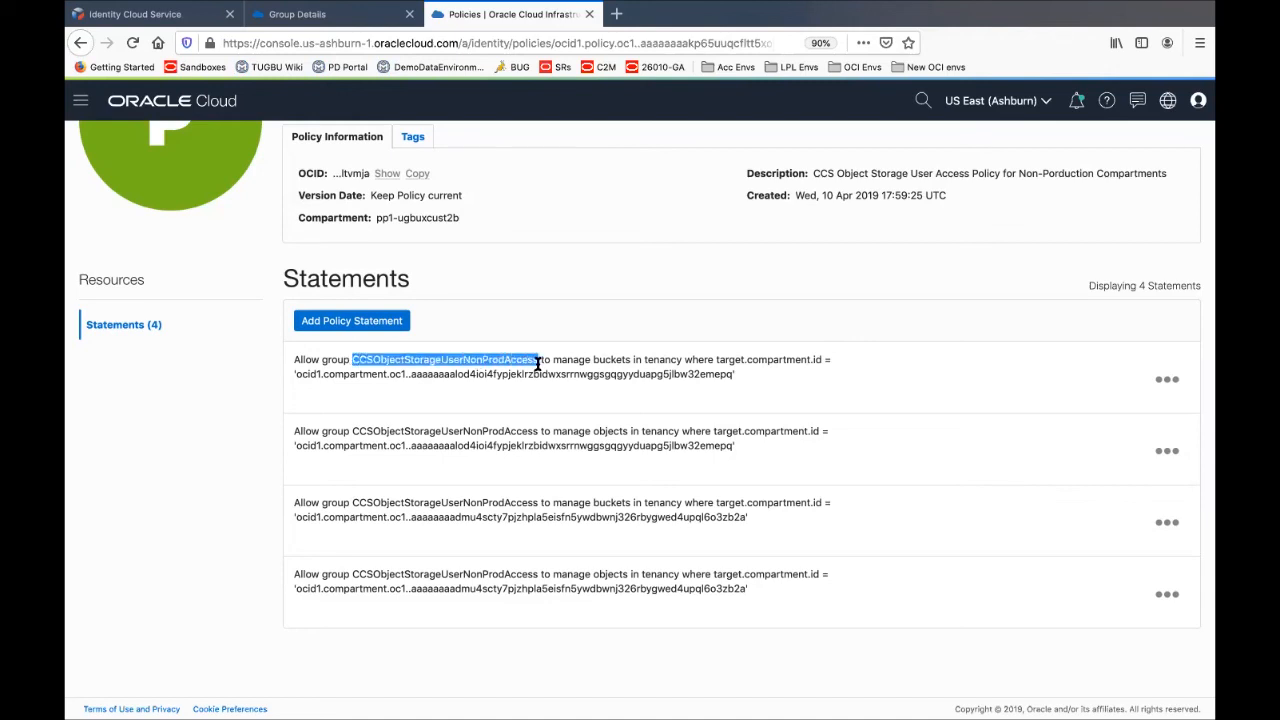
pyautogui.scroll(2, 538, 365)
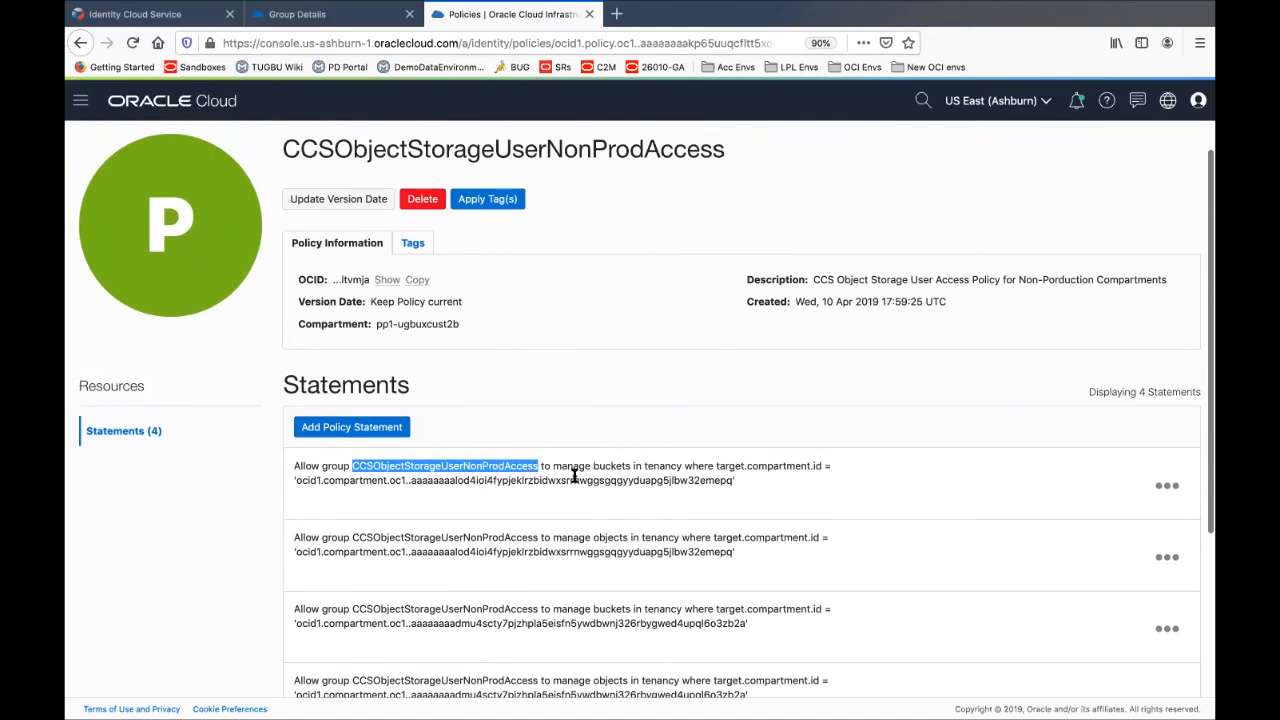
pyautogui.moveTo(553, 466); pyautogui.dragTo(678, 468)
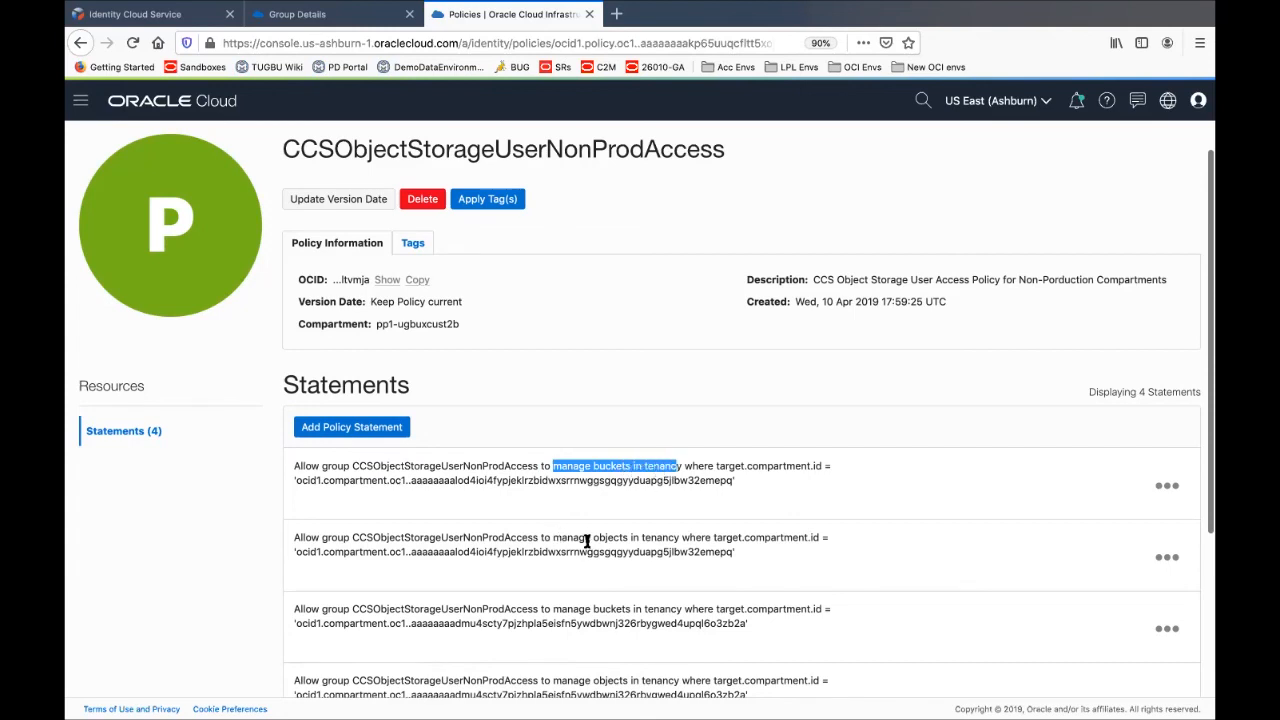
pyautogui.moveTo(553, 537); pyautogui.dragTo(632, 538)
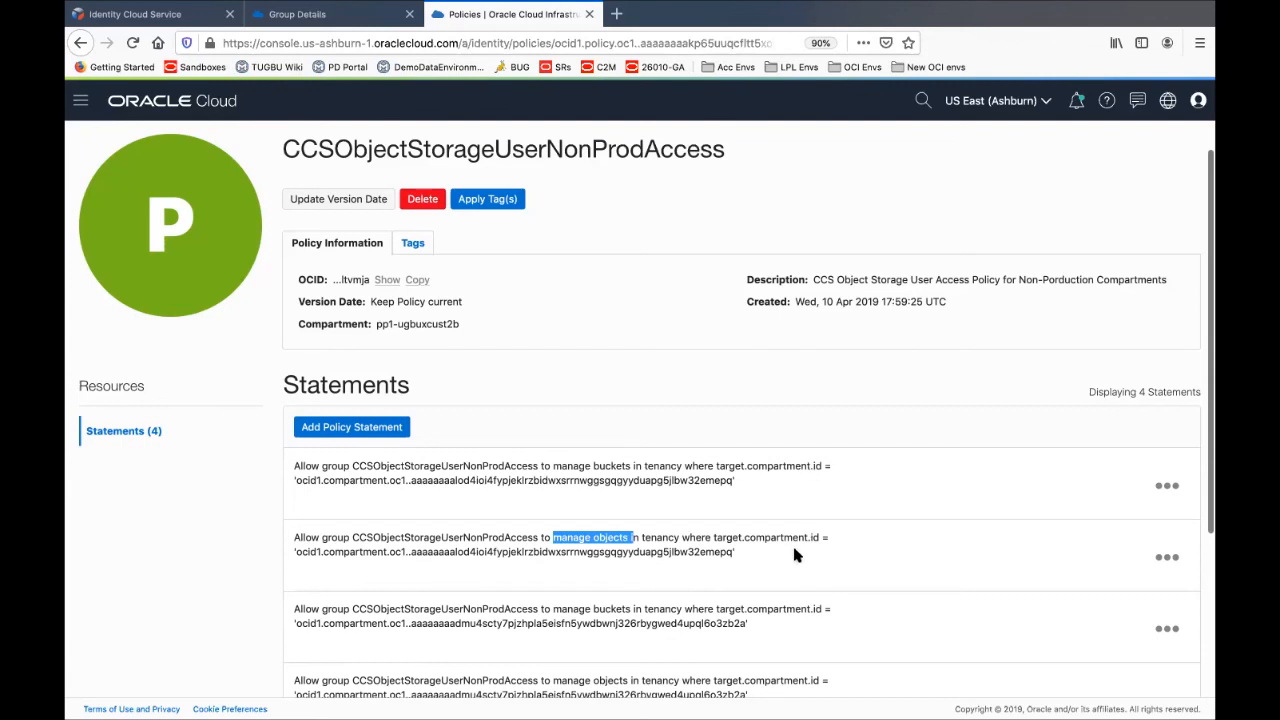
# Highlight the compartment OCID in the first statement, then advance the slideshow to the closing Thank you slide
pyautogui.scroll(-3, 757, 594)
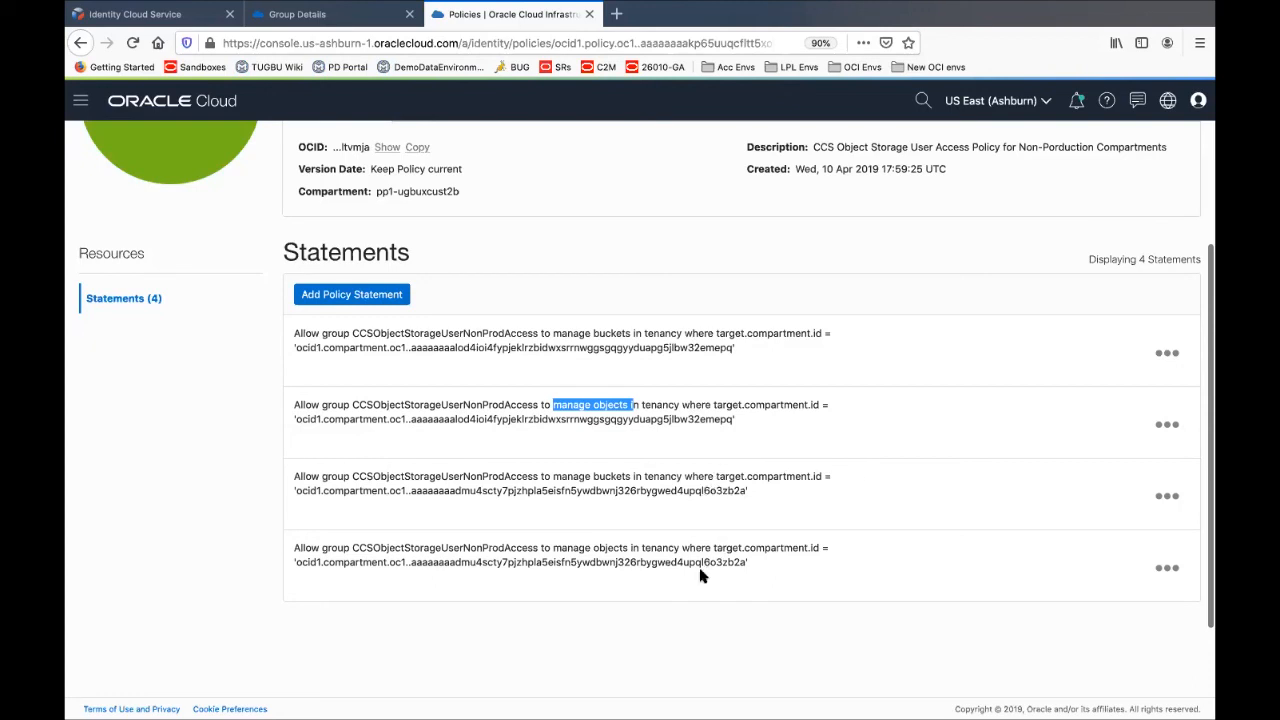
pyautogui.scroll(3, 713, 476)
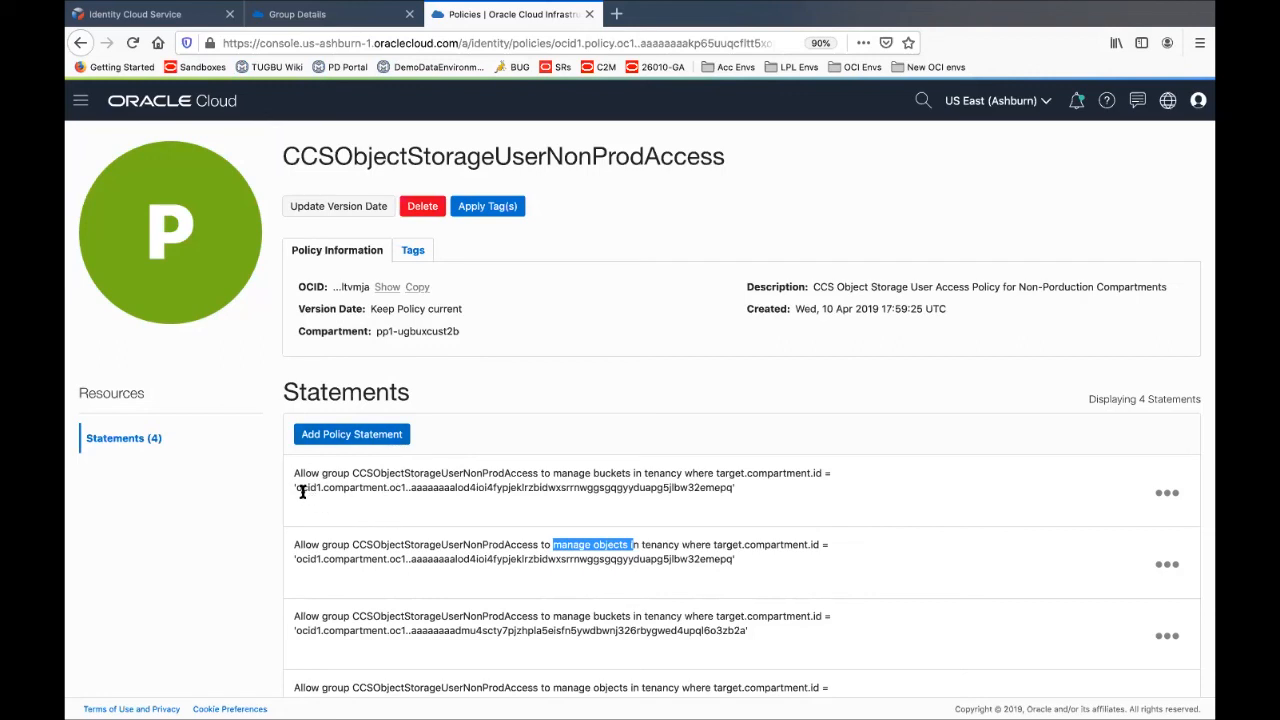
pyautogui.moveTo(294, 488); pyautogui.dragTo(735, 494)
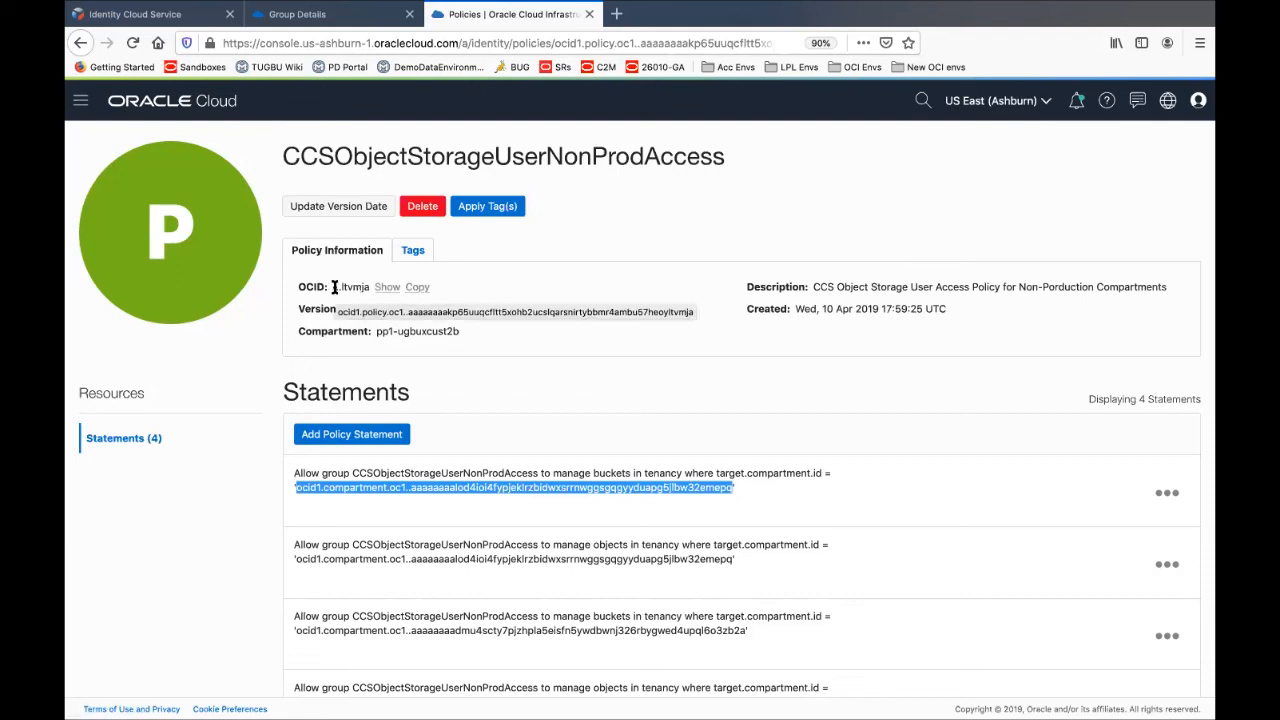
pyautogui.press('super+Tab')
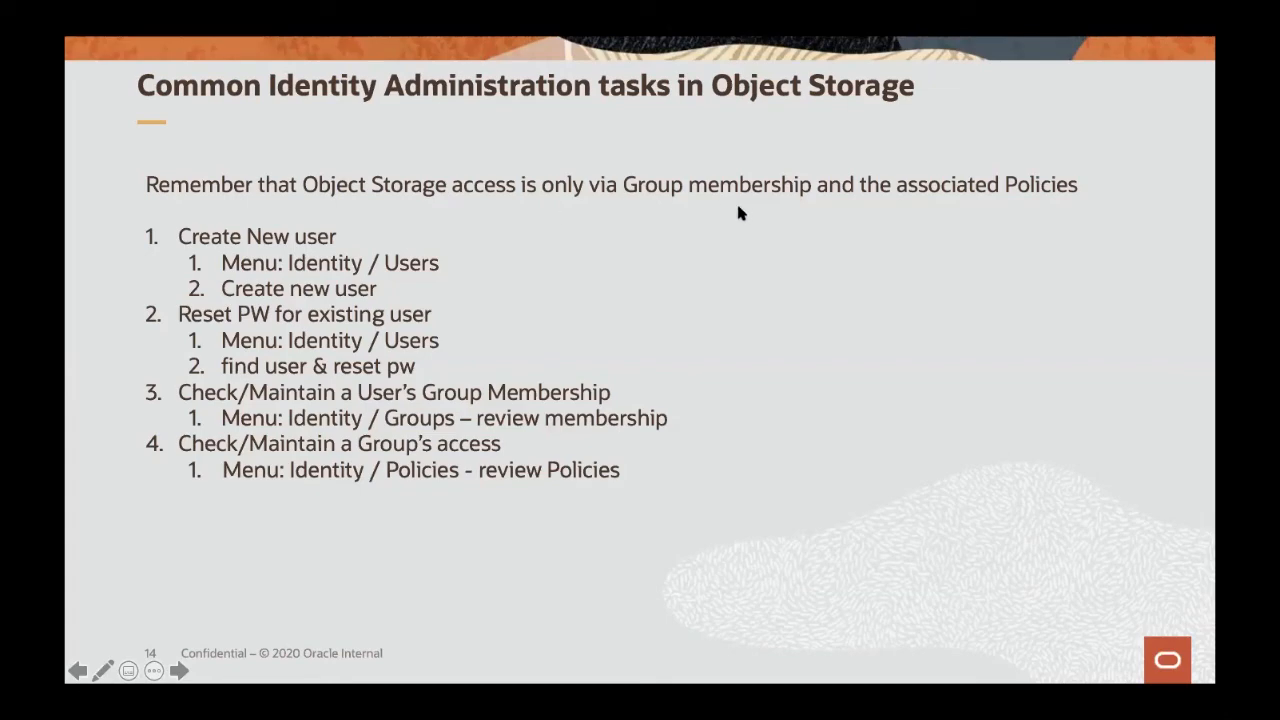
pyautogui.press('Right')
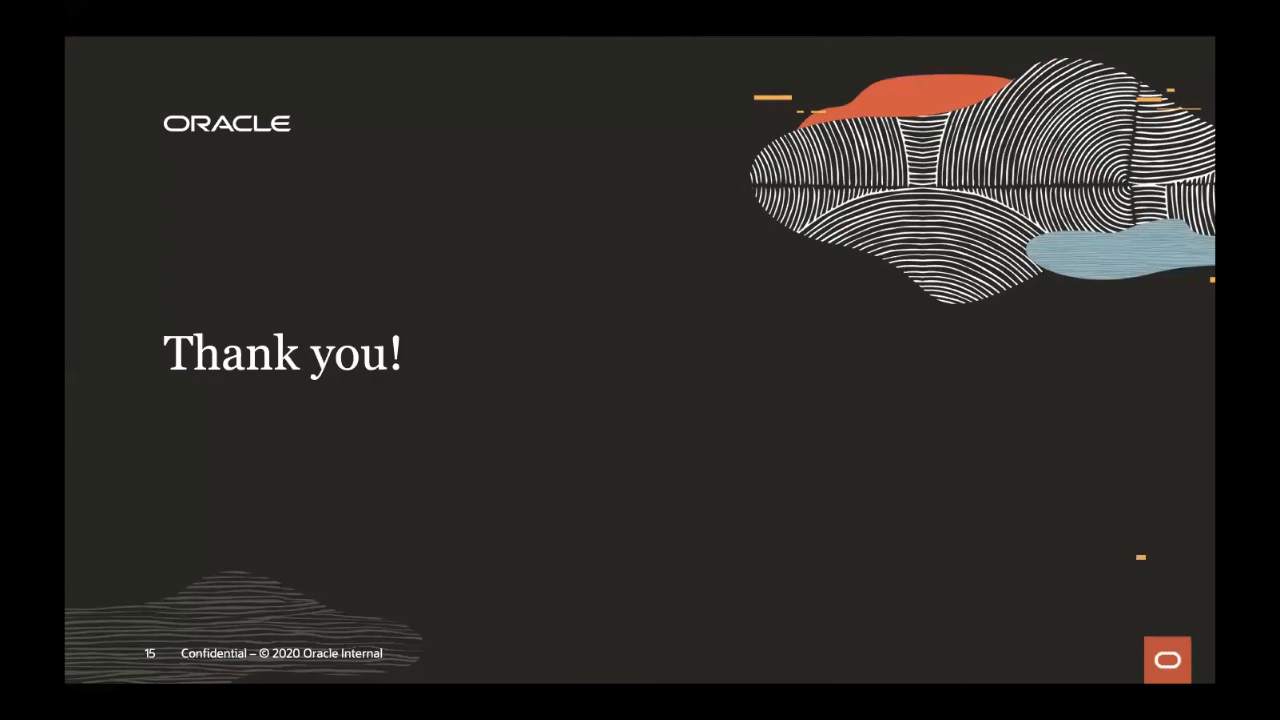